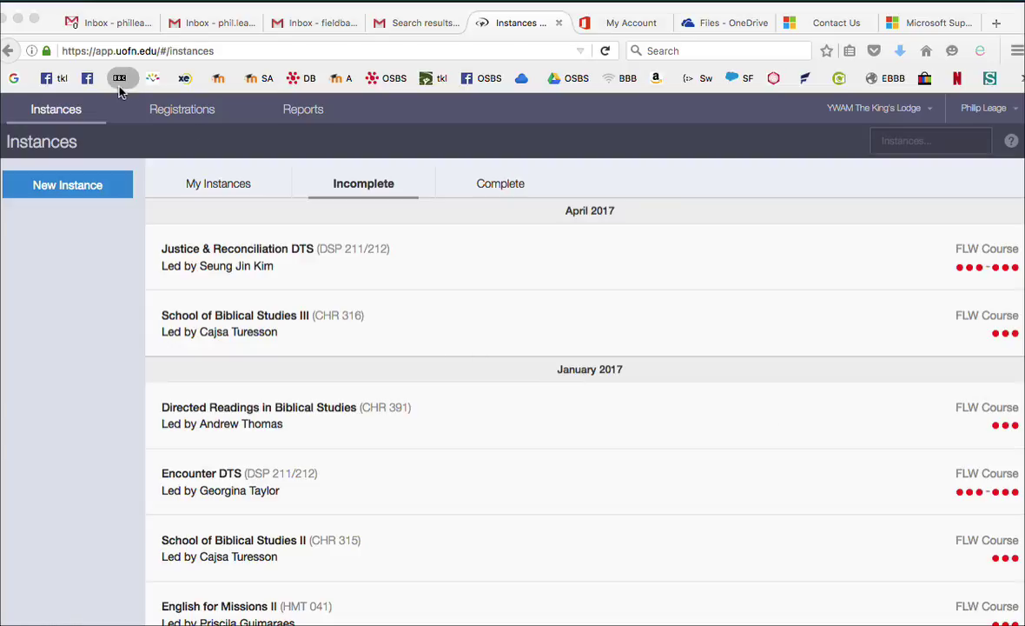
# Bring the UofN Records System window, showing the incomplete course instances, into focus
pyautogui.click(183, 113)
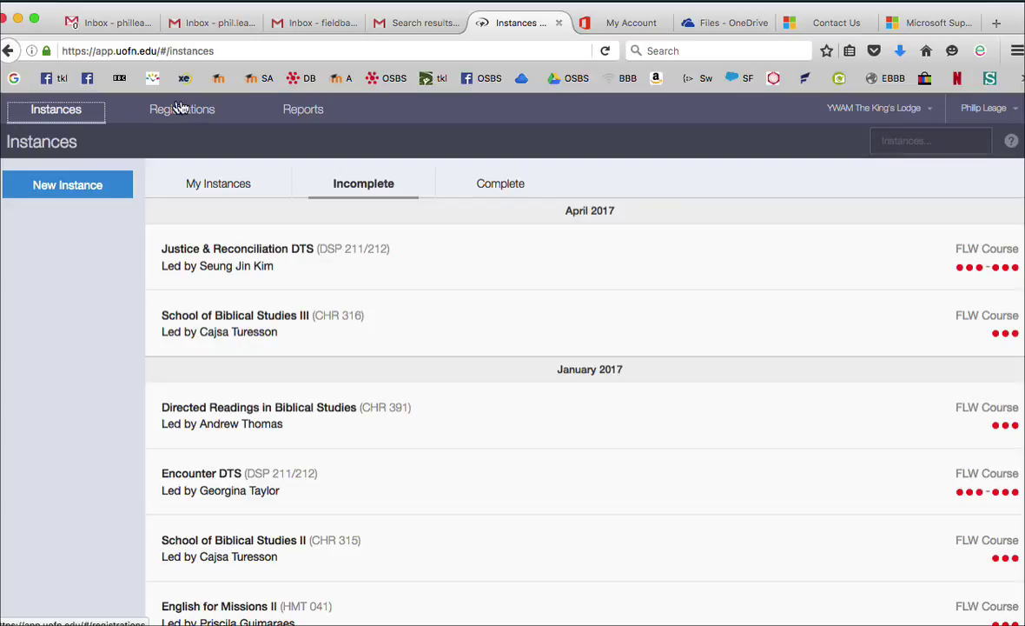
# Go to Registrations, start a New Registration and choose 'Register brand new course'
pyautogui.click(185, 110)
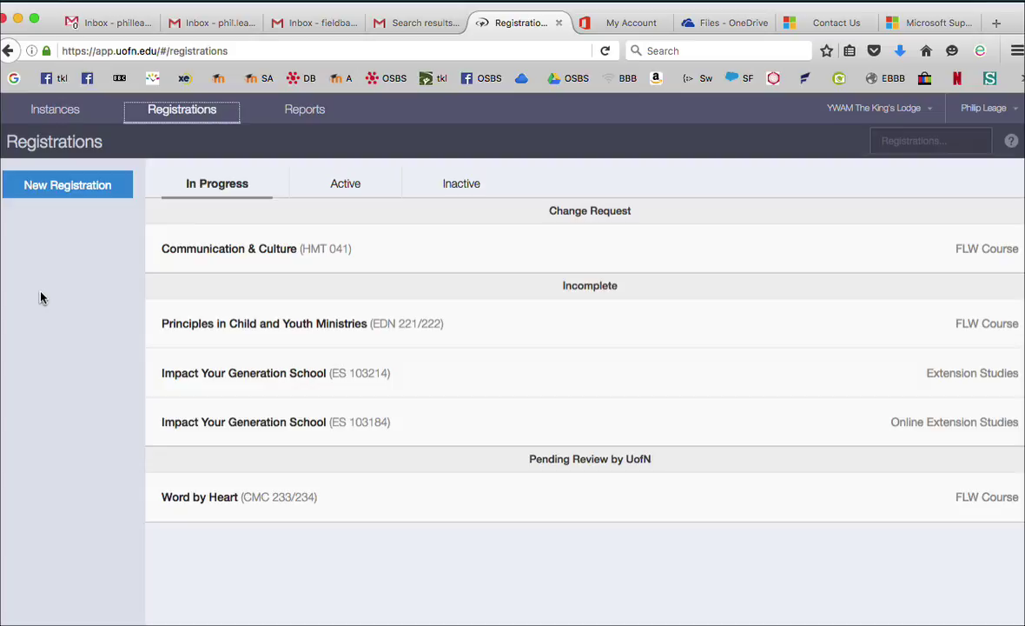
pyautogui.click(75, 188)
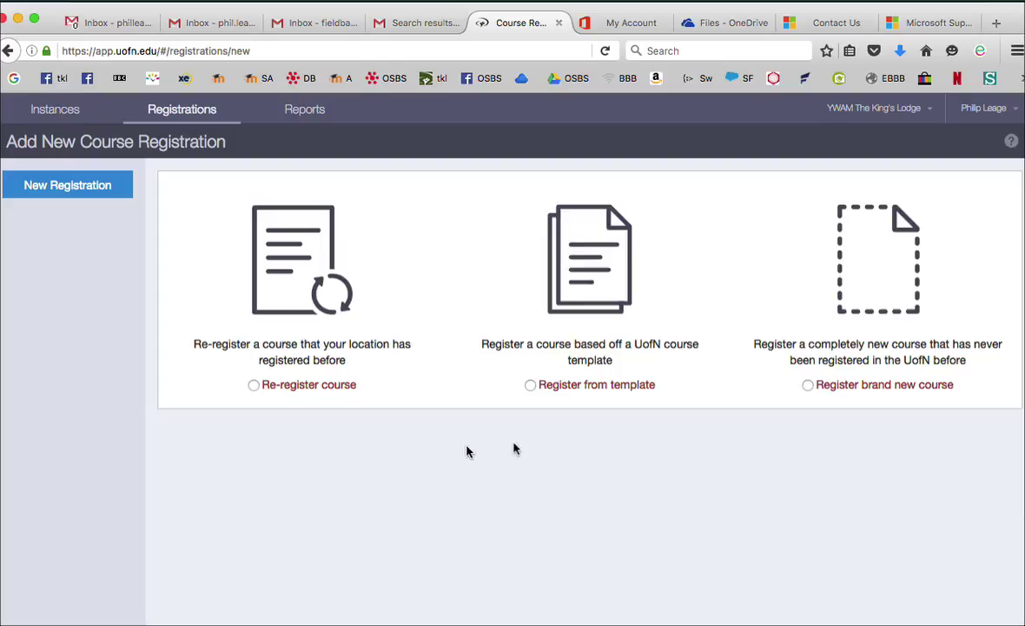
pyautogui.click(808, 386)
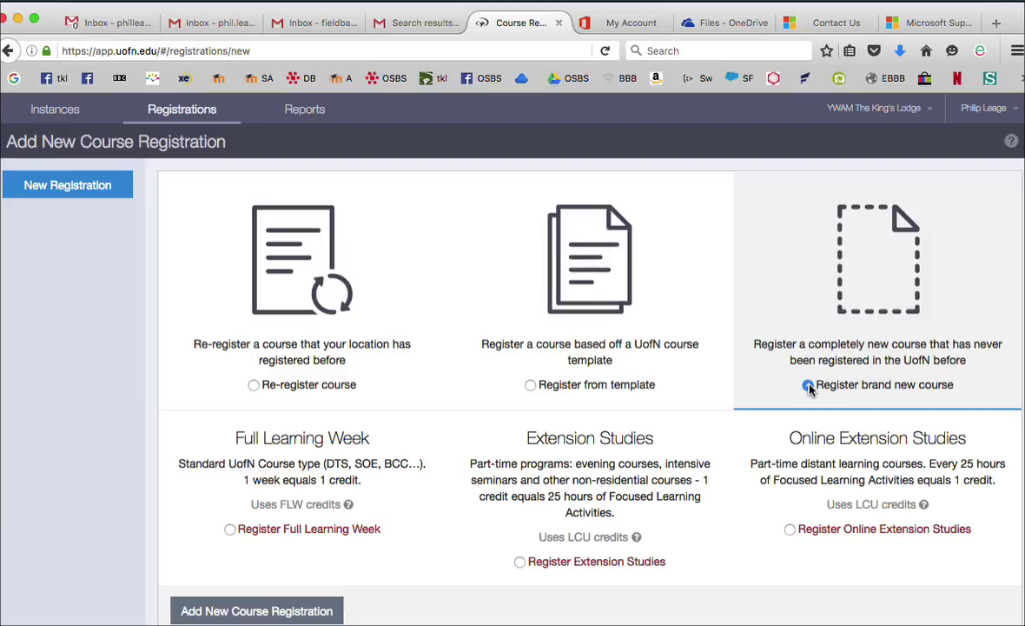
# Choose Online Extension Studies and enter the course name 'Language e-SBS Module 1 etc.'
pyautogui.click(808, 385)
pyautogui.click(790, 529)
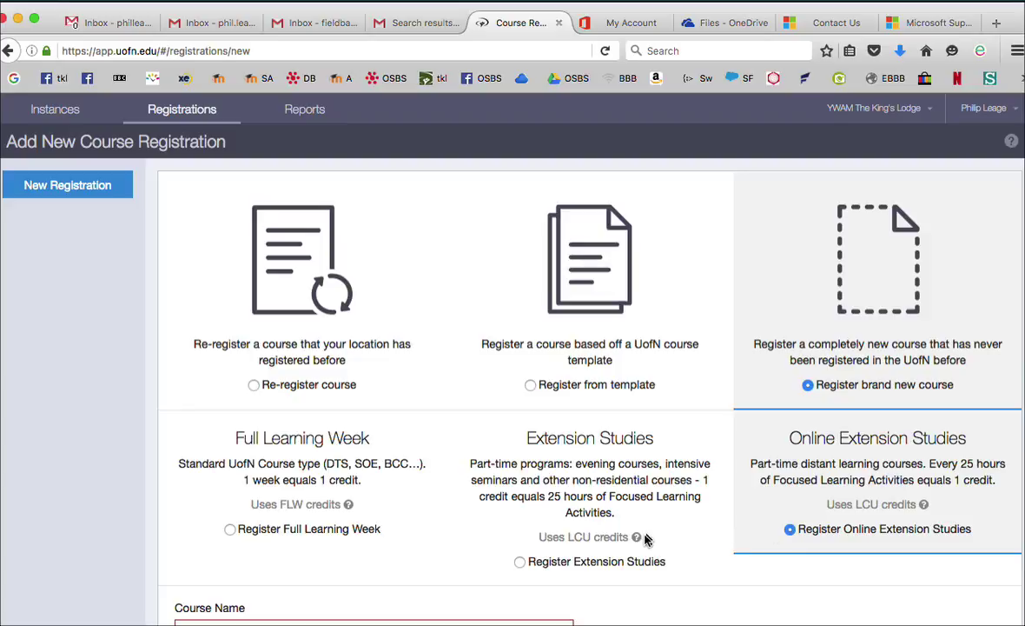
pyautogui.scroll(-3, 648, 538)
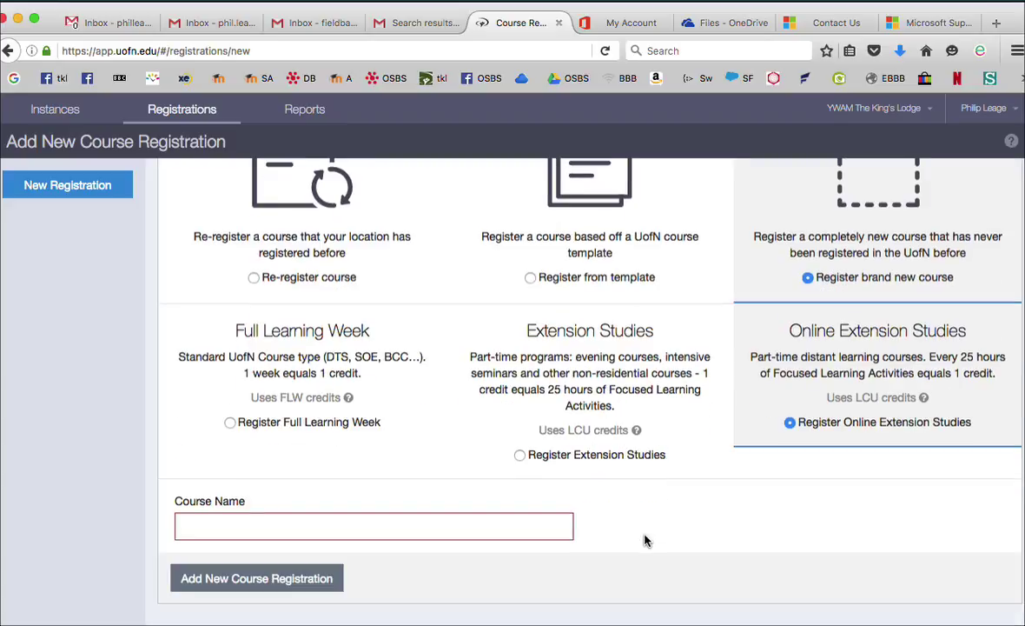
pyautogui.click(216, 527)
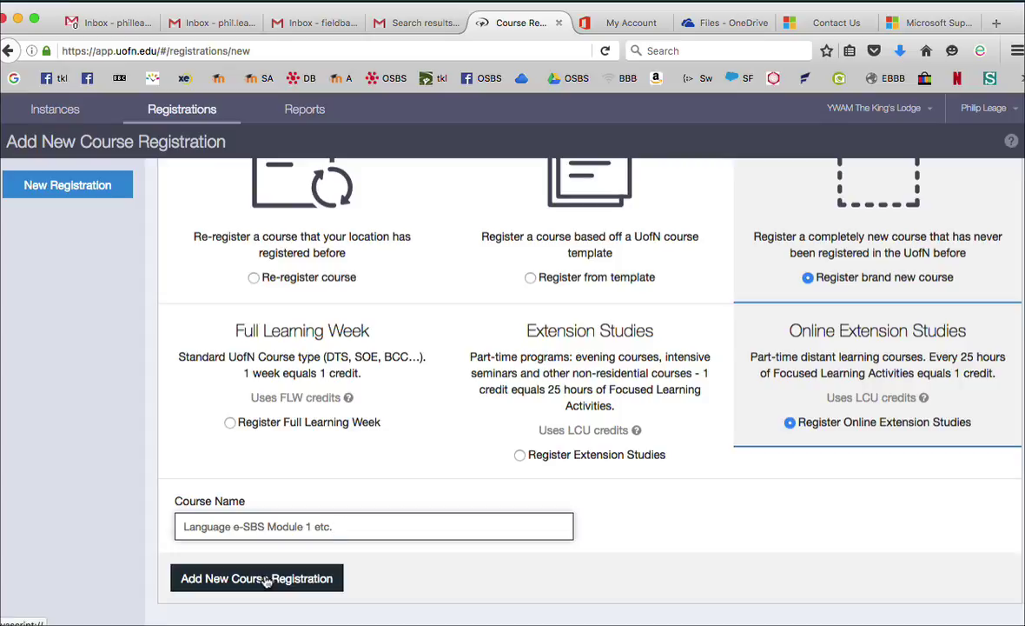
# Create the Incomplete registration and open its Basic Information form
pyautogui.click(265, 580)
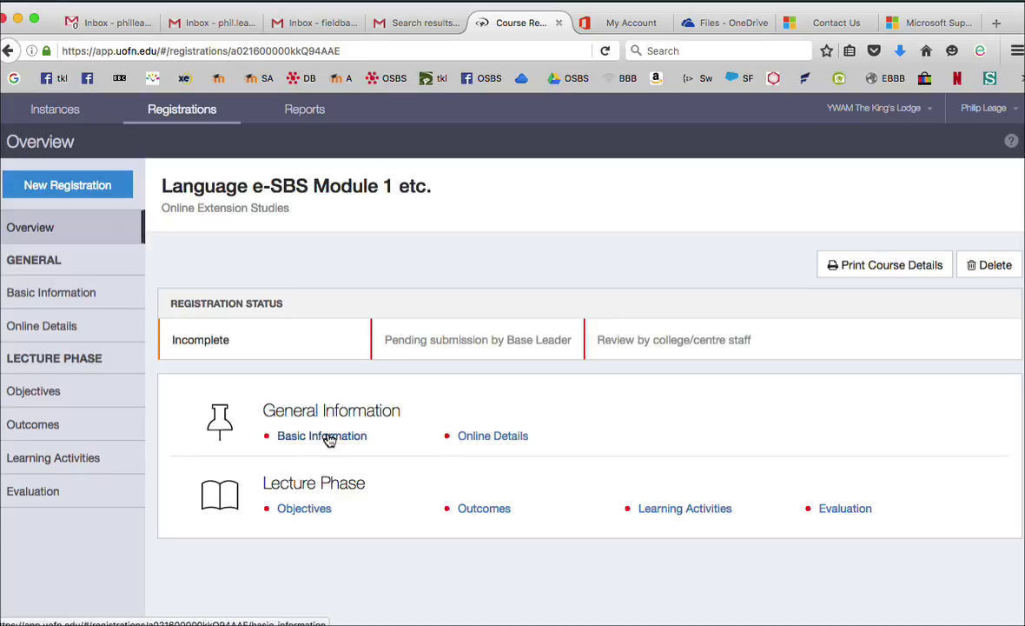
pyautogui.click(329, 441)
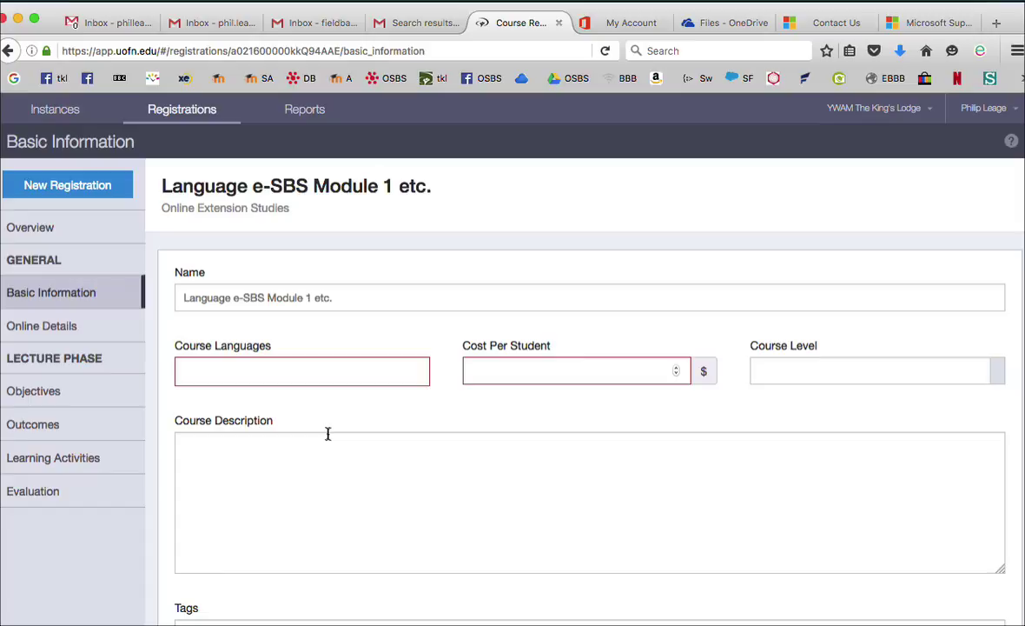
# Set the course language to Arabic, cost per student to 300 and course level to 300
pyautogui.click(340, 374)
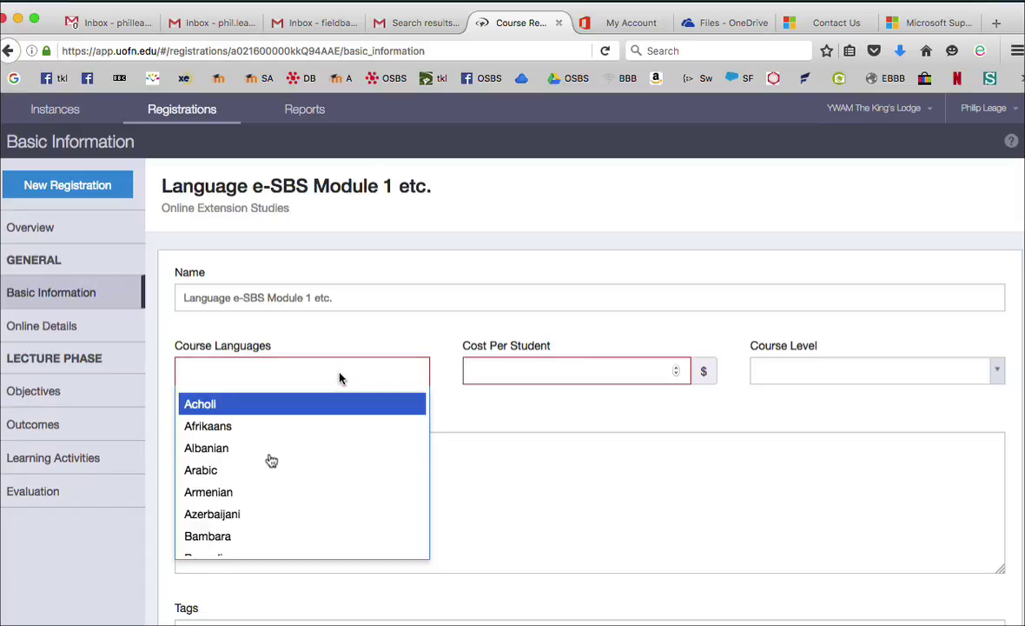
pyautogui.scroll(-3, 271, 459)
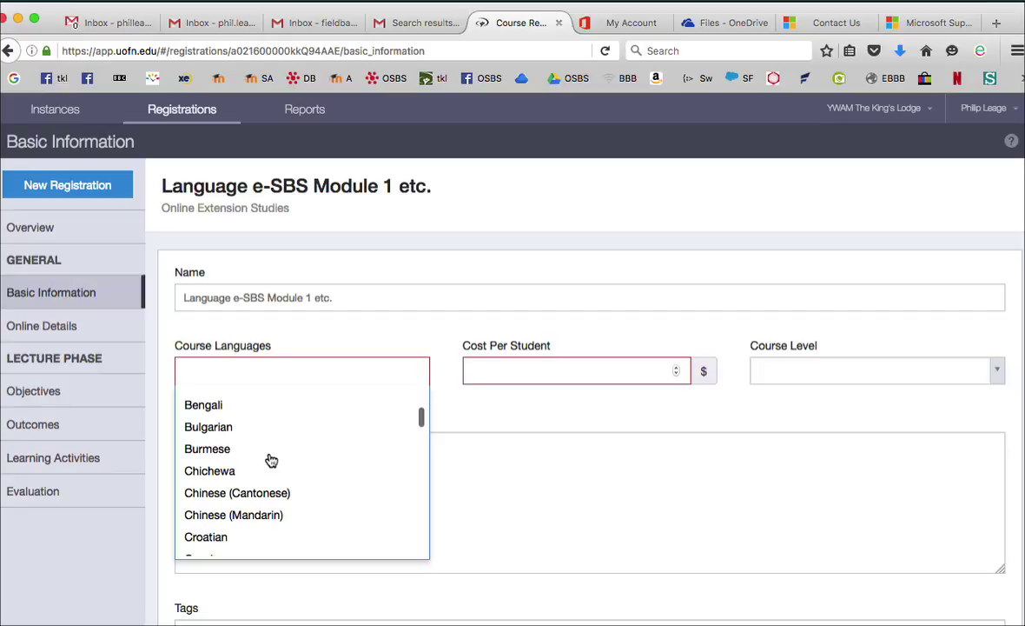
pyautogui.scroll(-5, 271, 460)
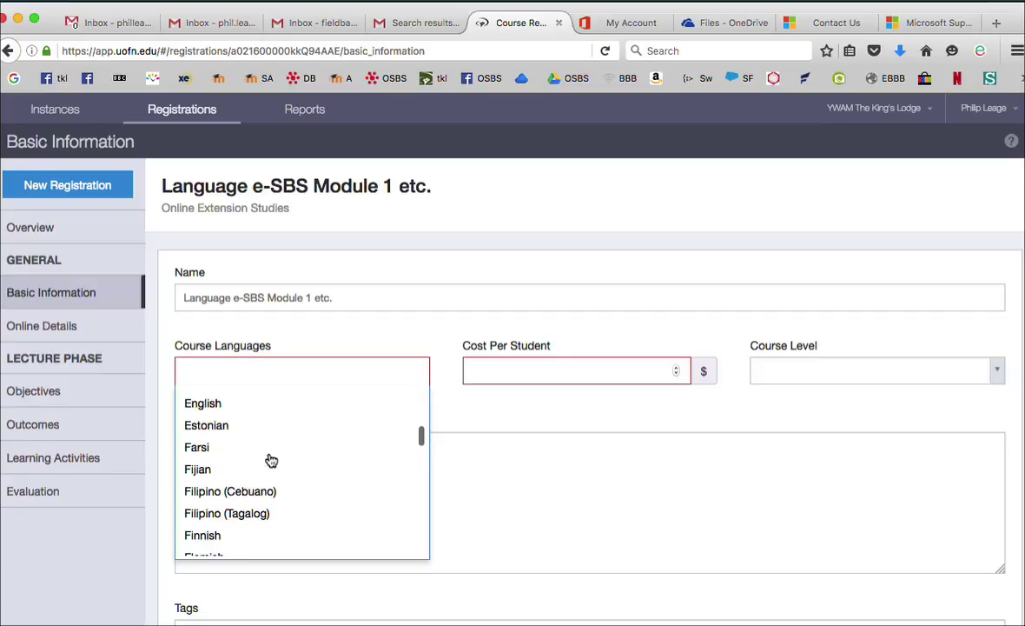
pyautogui.scroll(-1, 271, 460)
pyautogui.scroll(5, 271, 459)
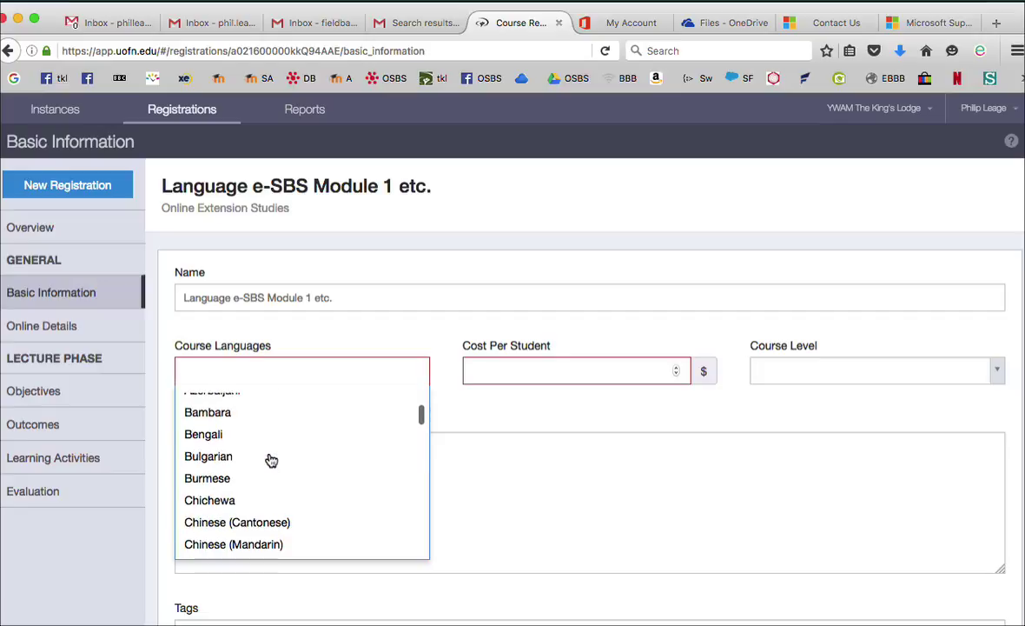
pyautogui.scroll(2, 271, 460)
pyautogui.scroll(-1, 200, 445)
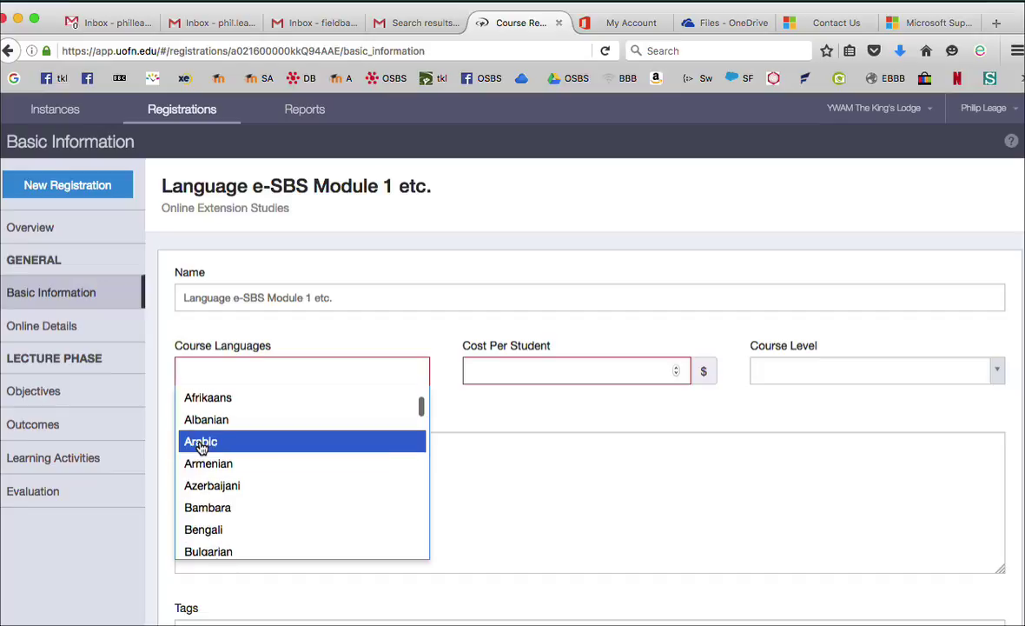
pyautogui.click(201, 443)
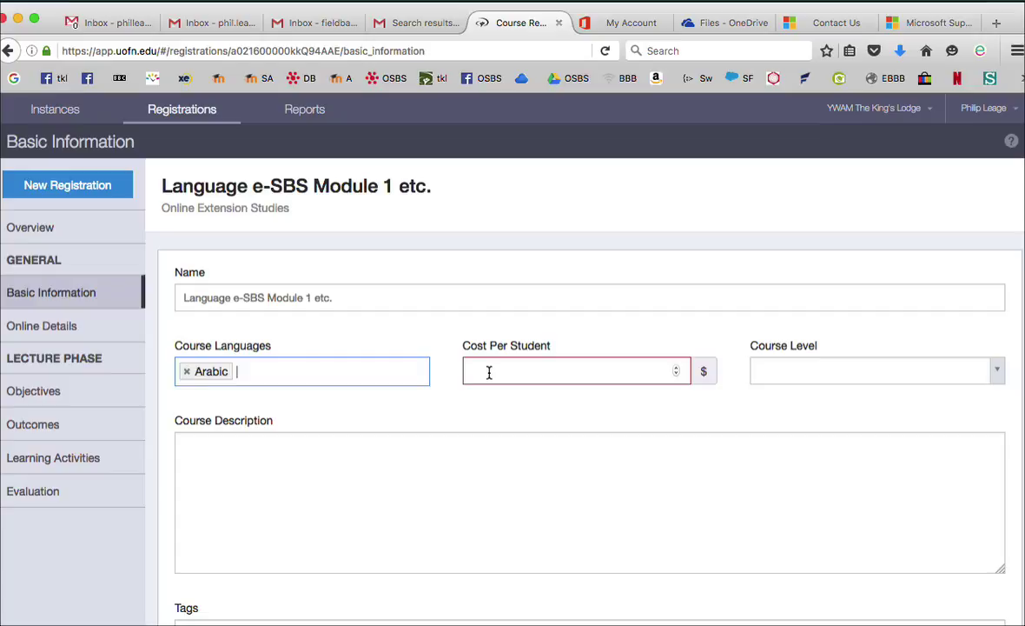
pyautogui.click(489, 372)
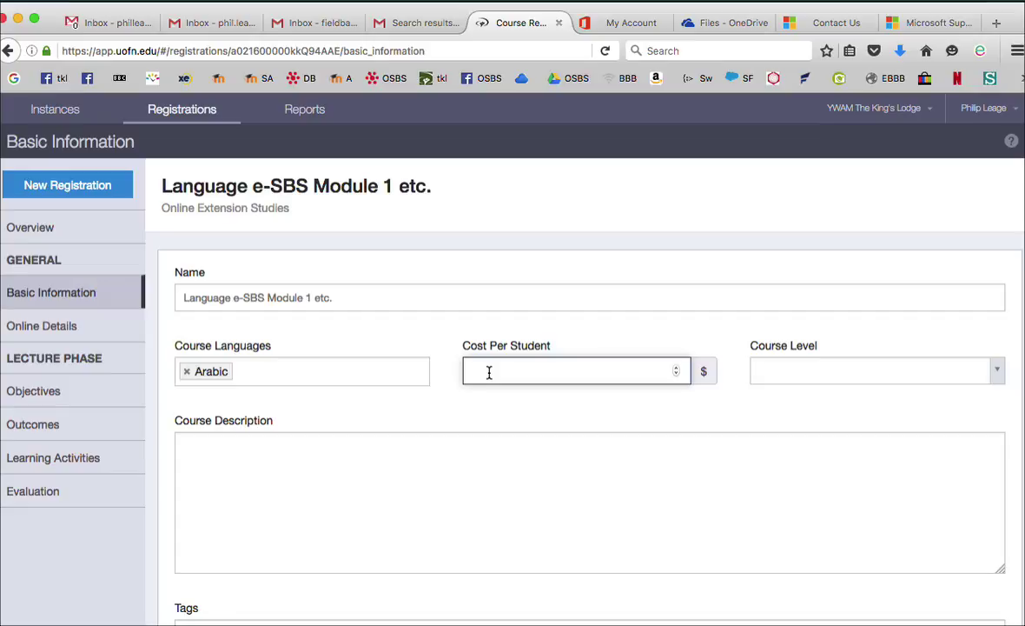
pyautogui.write('300')
pyautogui.click(998, 375)
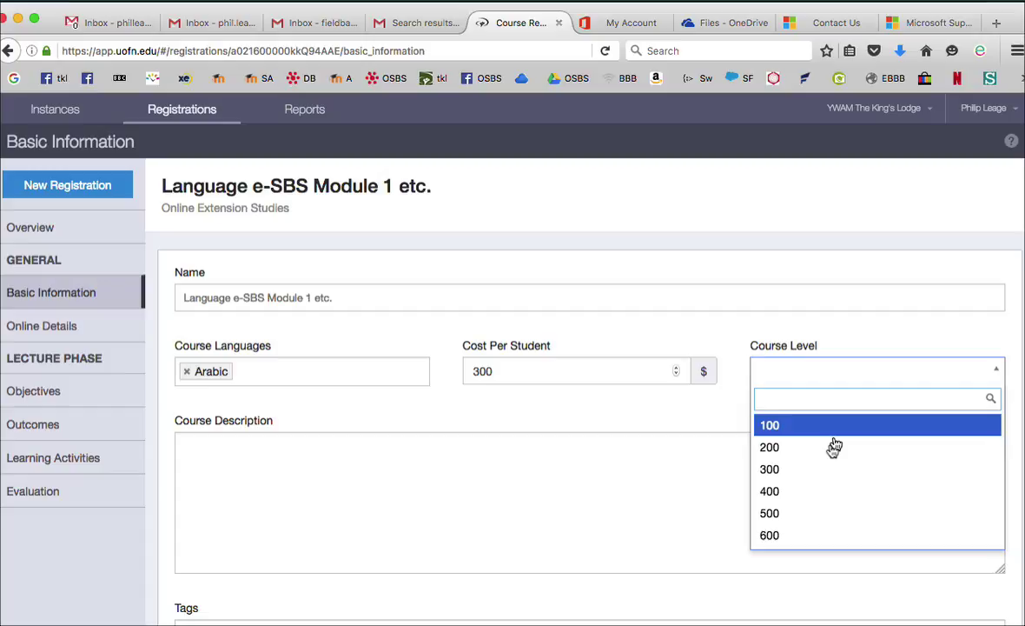
pyautogui.click(798, 472)
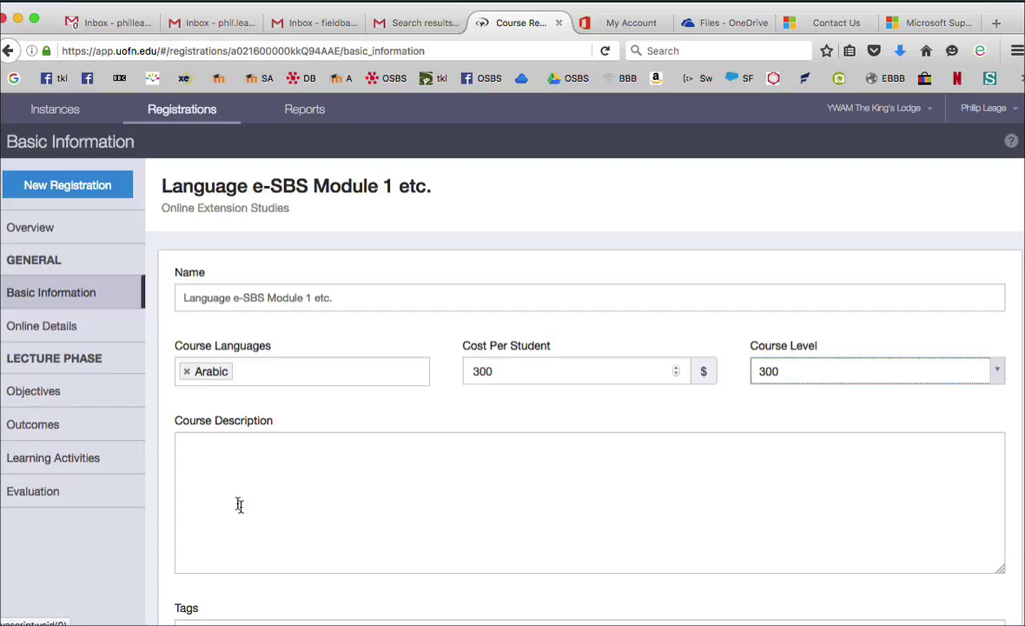
# Enter a placeholder course description and tag the course as Bible Study
pyautogui.scroll(-3, 214, 472)
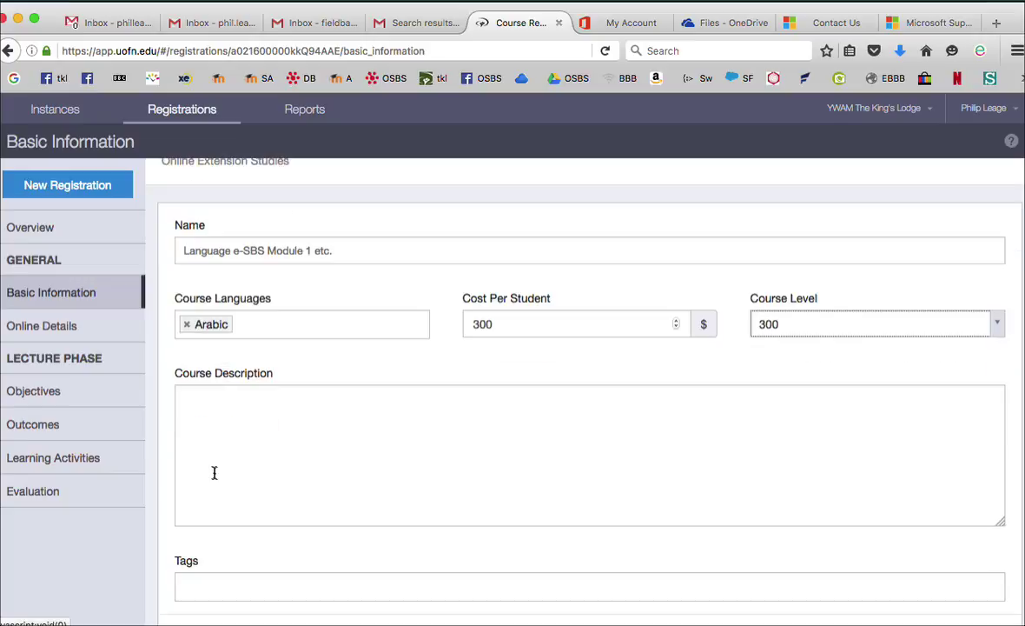
pyautogui.click(214, 471)
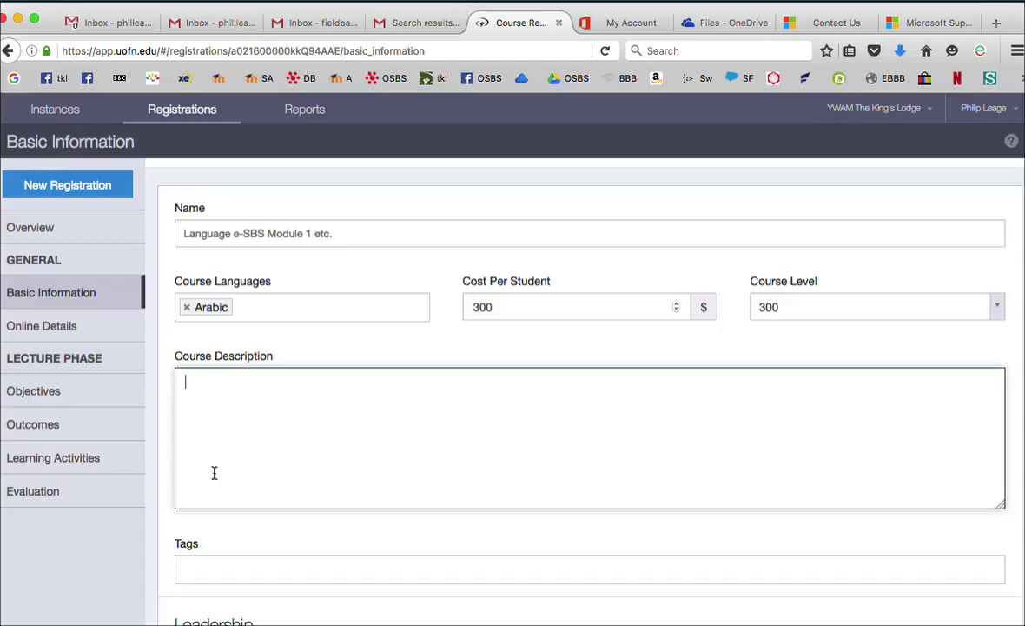
pyautogui.write('qq')
pyautogui.scroll(-3, 215, 553)
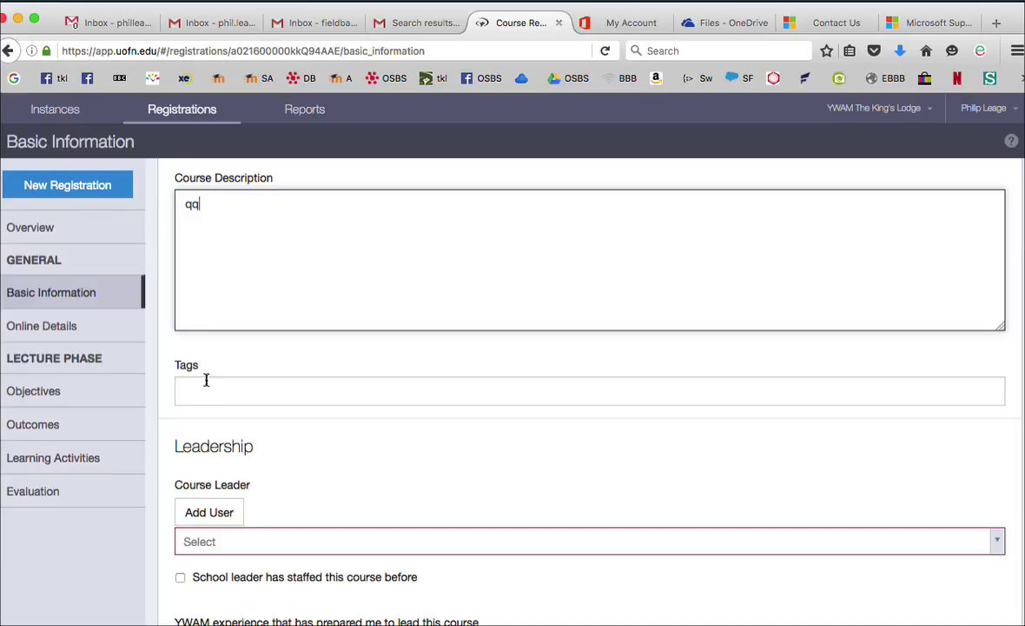
pyautogui.click(206, 380)
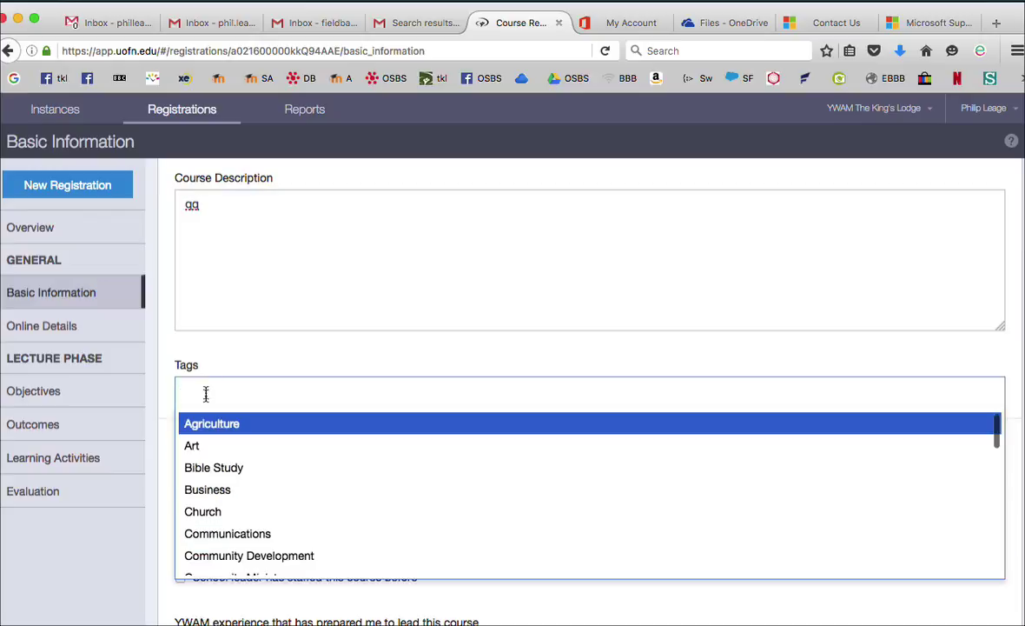
pyautogui.click(220, 472)
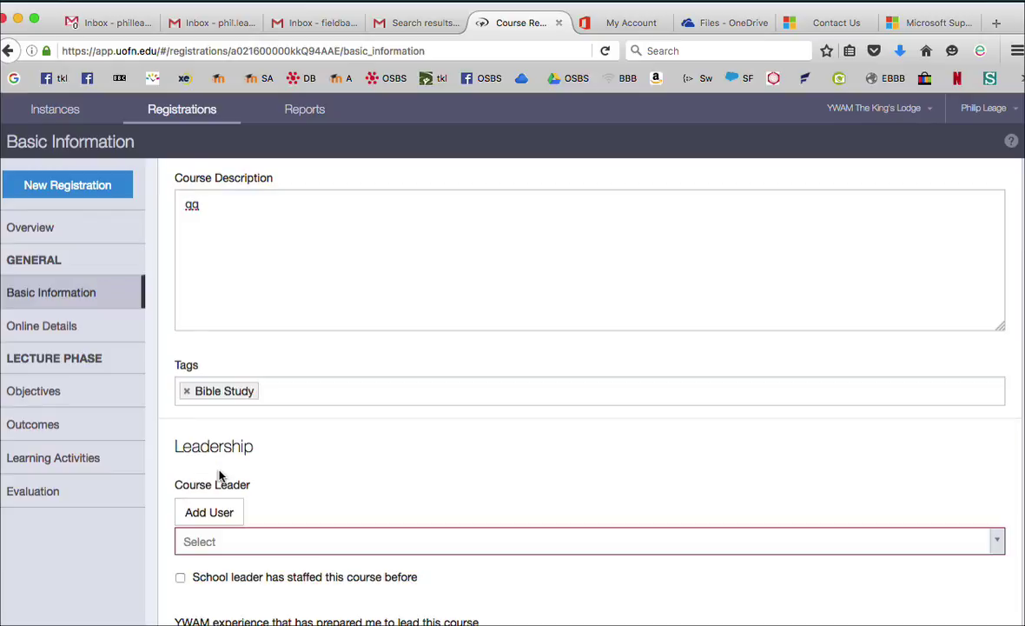
# Look through the Course Leader list and close it without choosing anyone
pyautogui.scroll(-2, 220, 476)
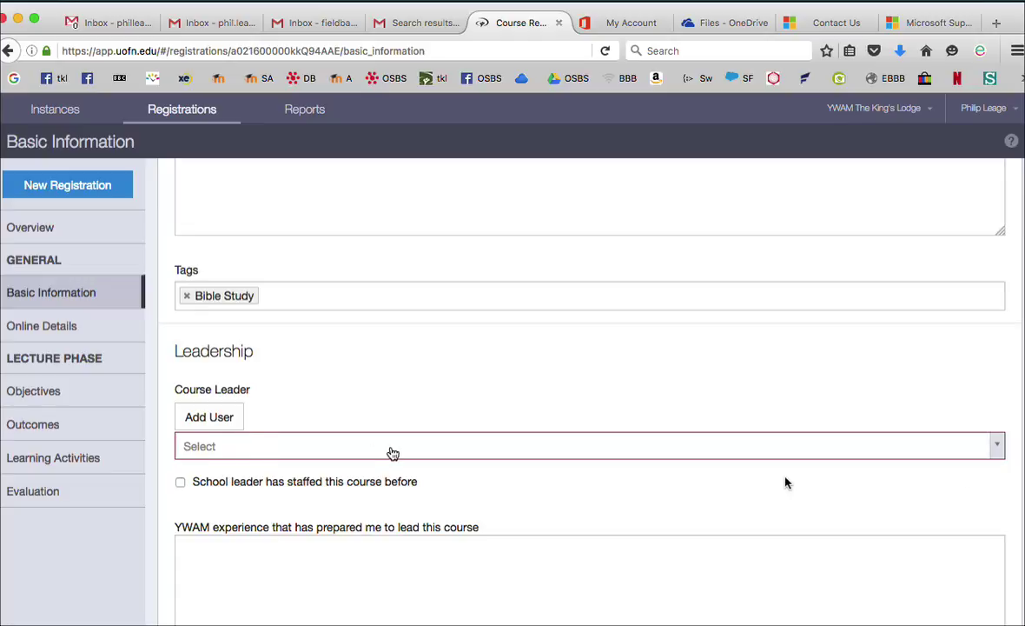
pyautogui.click(998, 447)
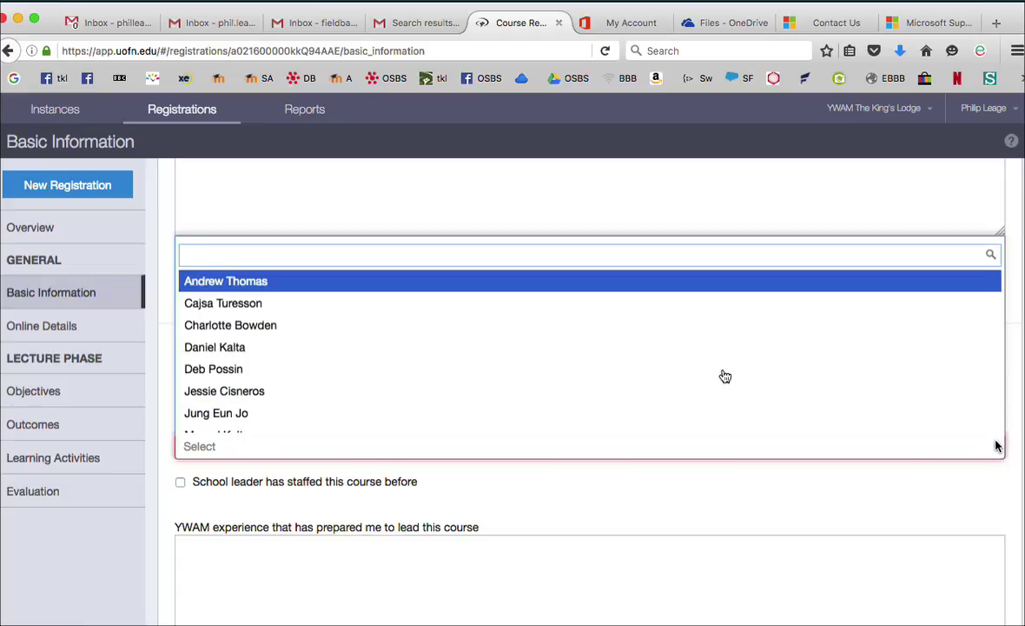
pyautogui.scroll(-5, 581, 344)
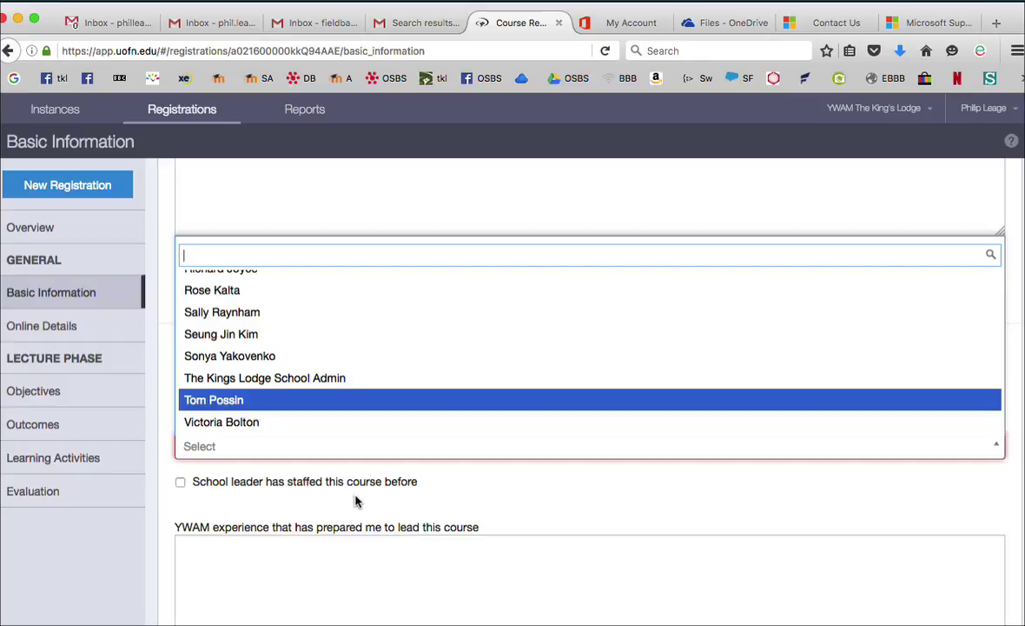
pyautogui.scroll(-3, 328, 358)
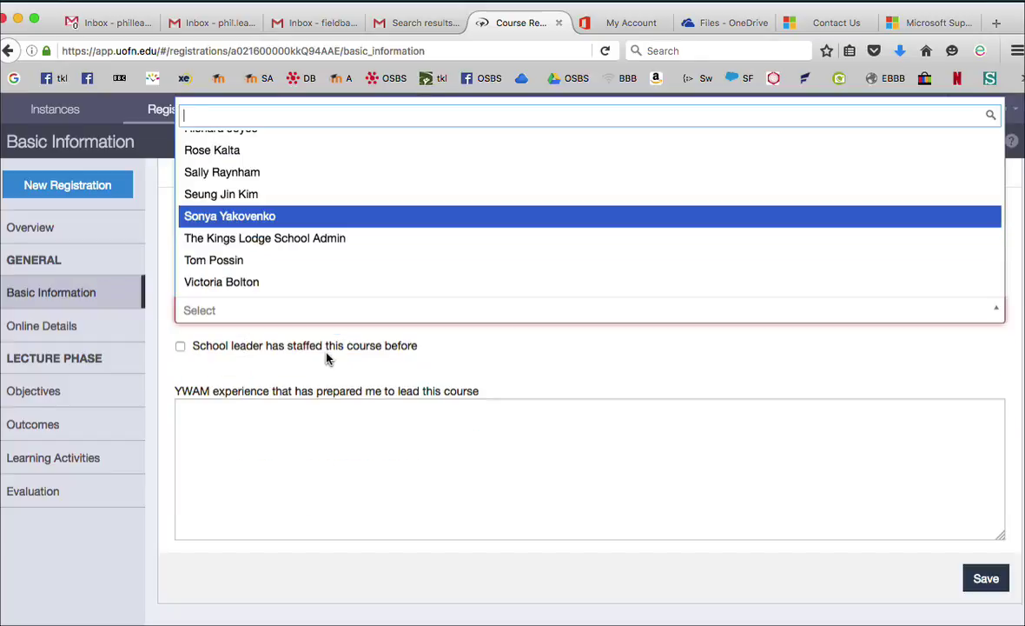
pyautogui.click(553, 352)
# Add the base leader as a new course leader with their name and e-mail address
pyautogui.scroll(4, 549, 350)
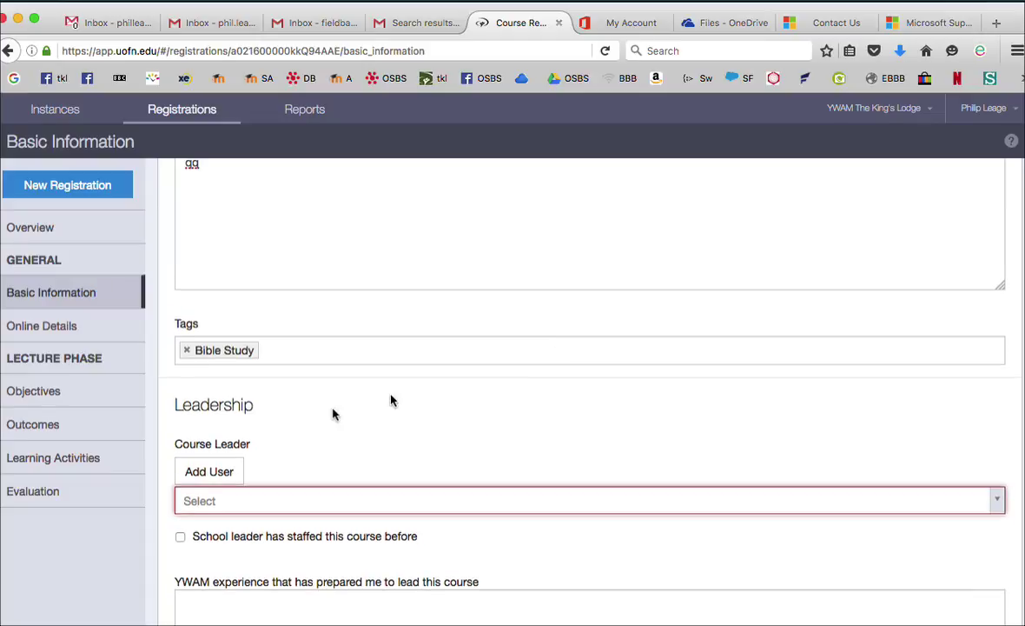
pyautogui.click(206, 473)
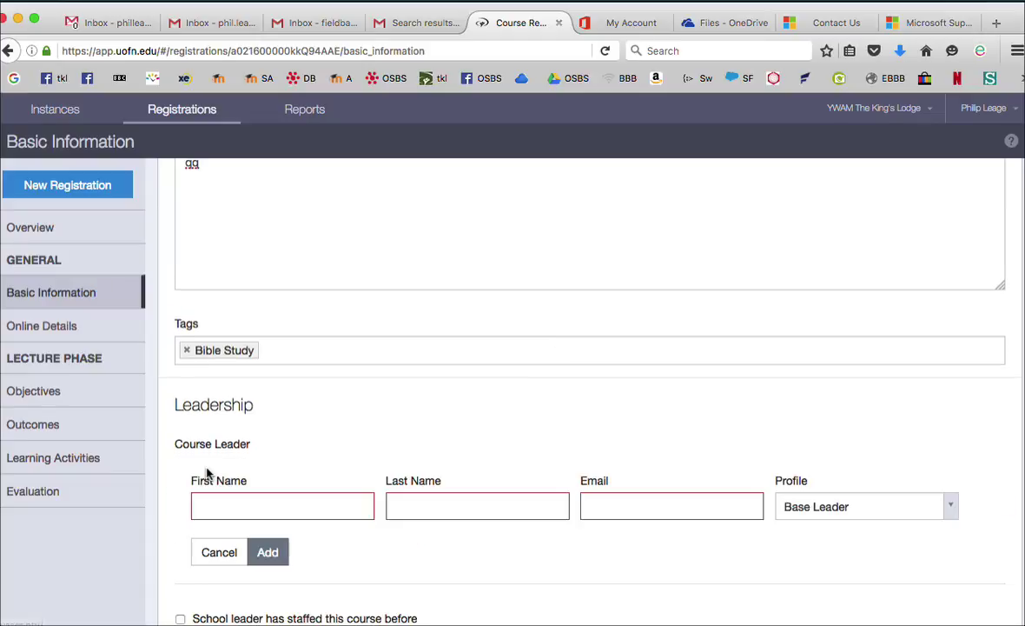
pyautogui.click(953, 508)
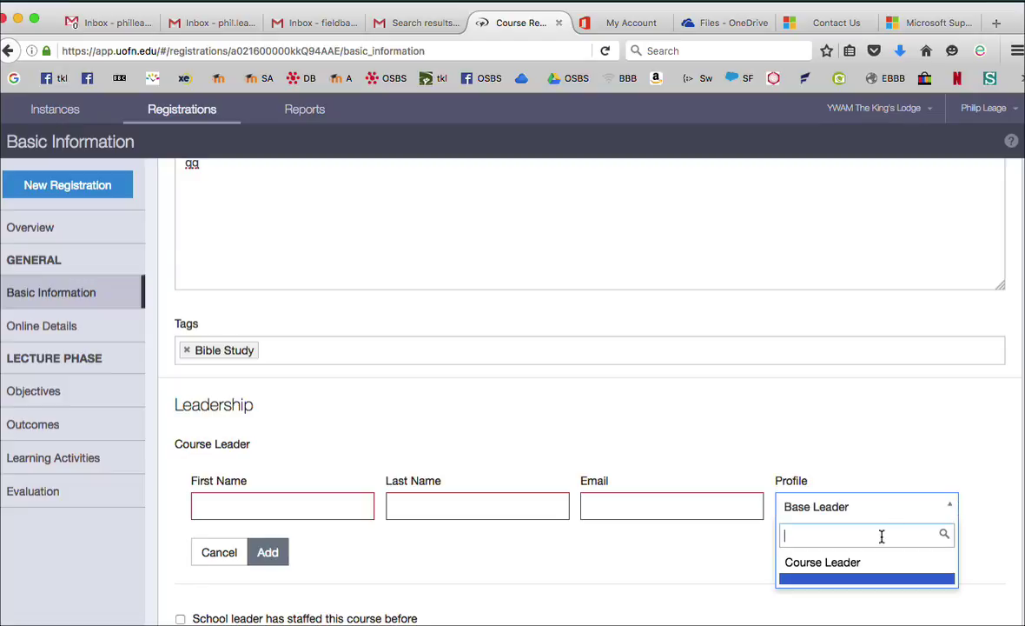
pyautogui.write('Phil Leage')
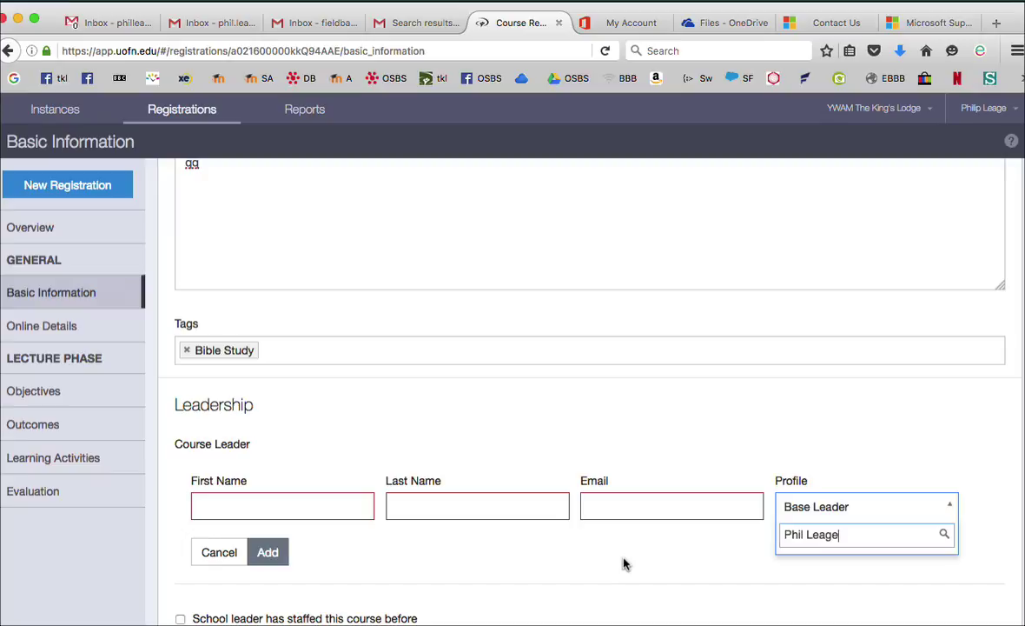
pyautogui.scroll(-2, 622, 563)
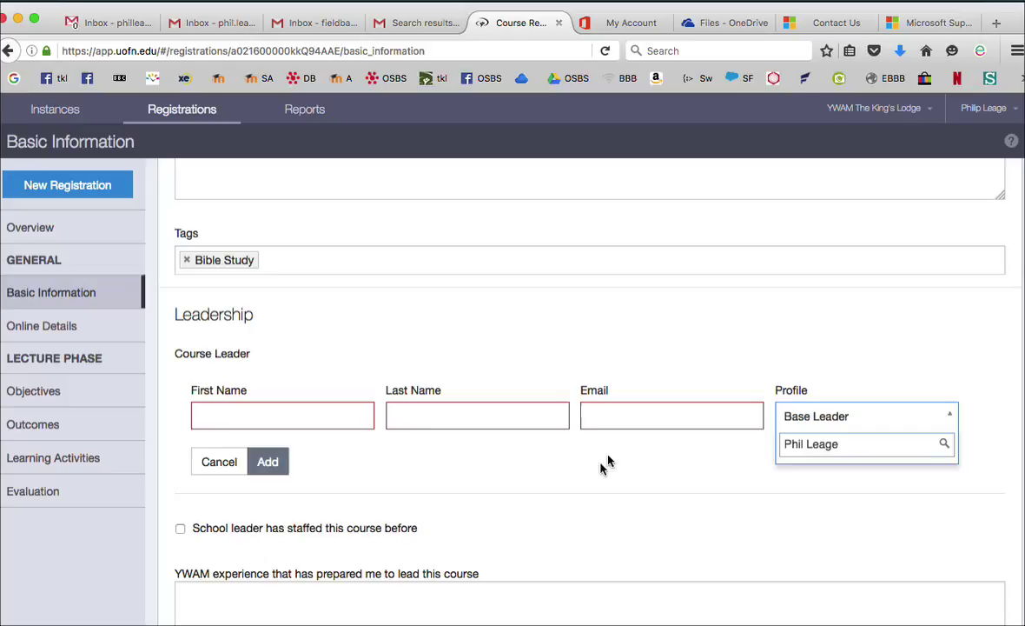
pyautogui.click(218, 417)
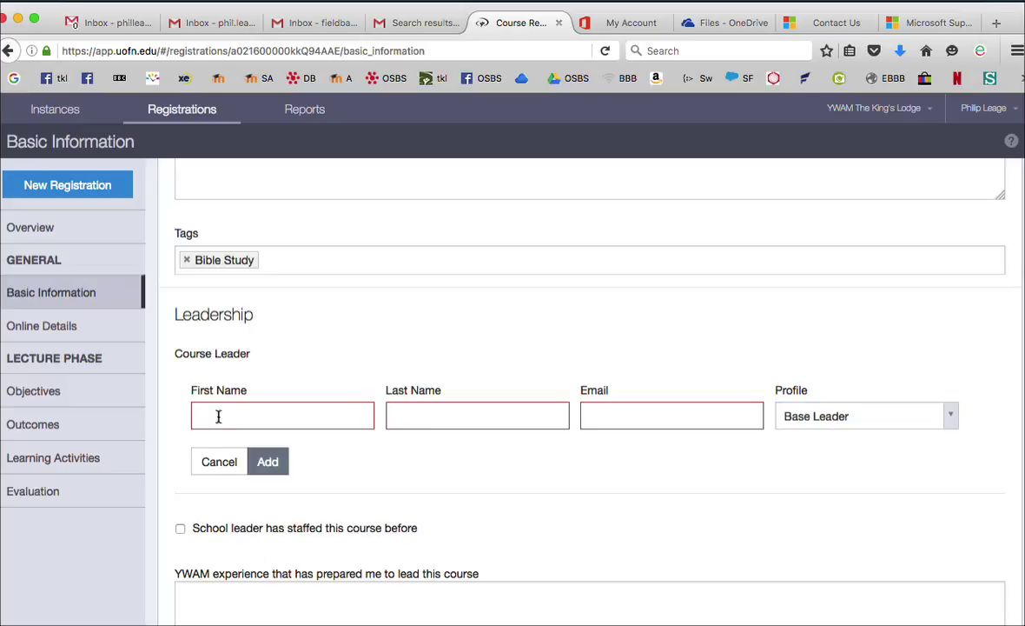
pyautogui.write('Phi')
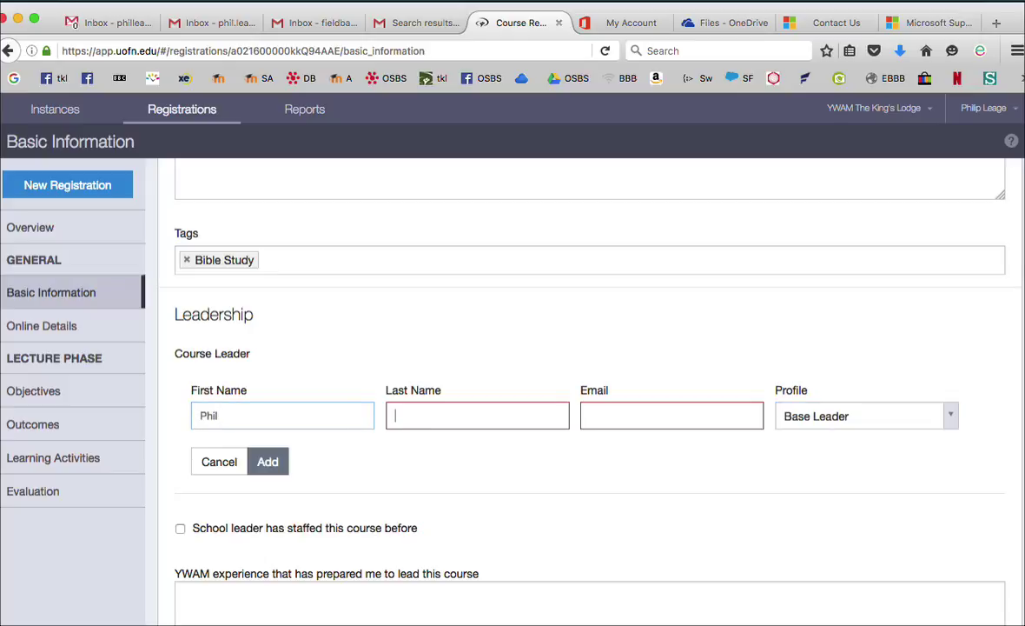
pyautogui.write('Leage')
pyautogui.press('Tab')
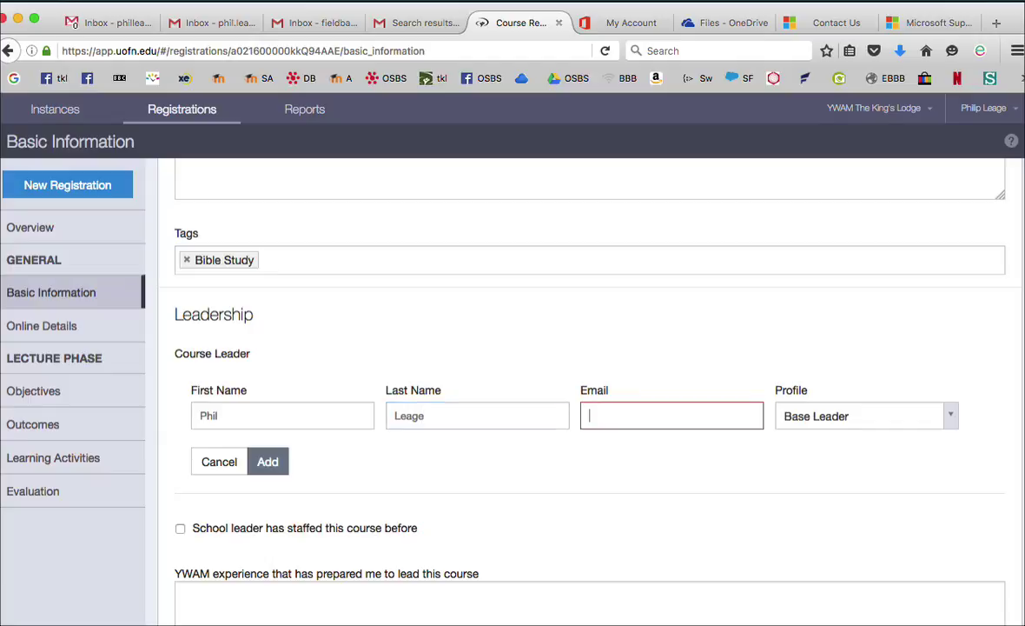
pyautogui.write('o')
pyautogui.write('h')
pyautogui.press('BackSpace')
pyautogui.press('BackSpace')
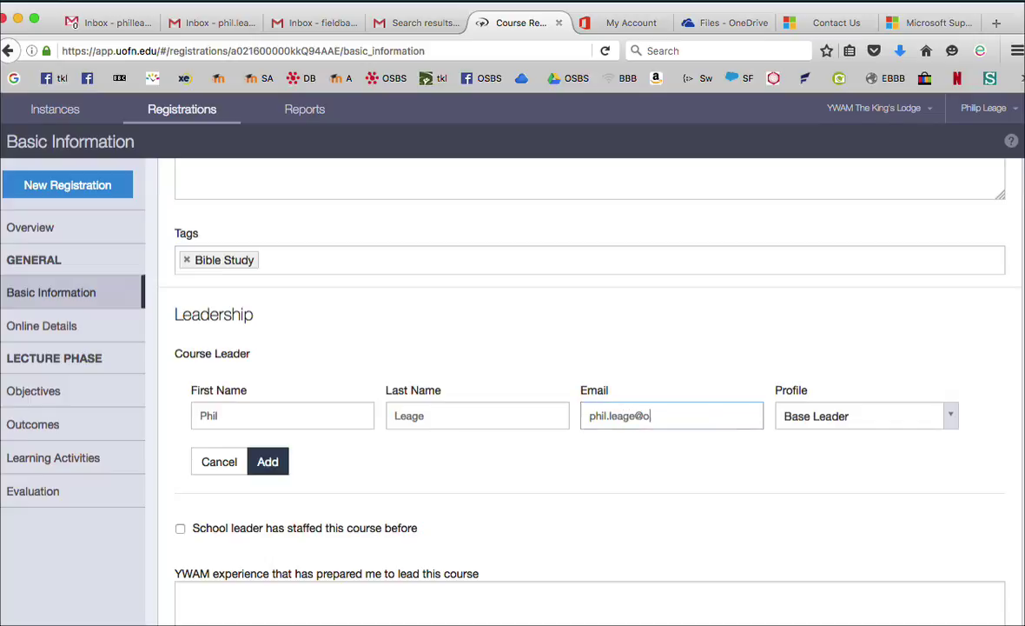
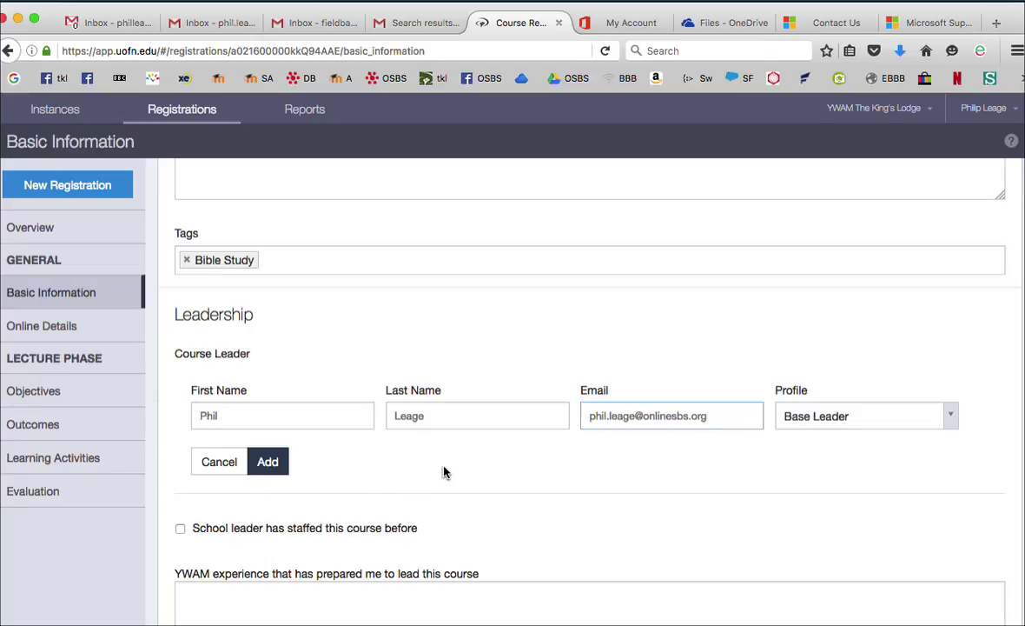
pyautogui.click(275, 464)
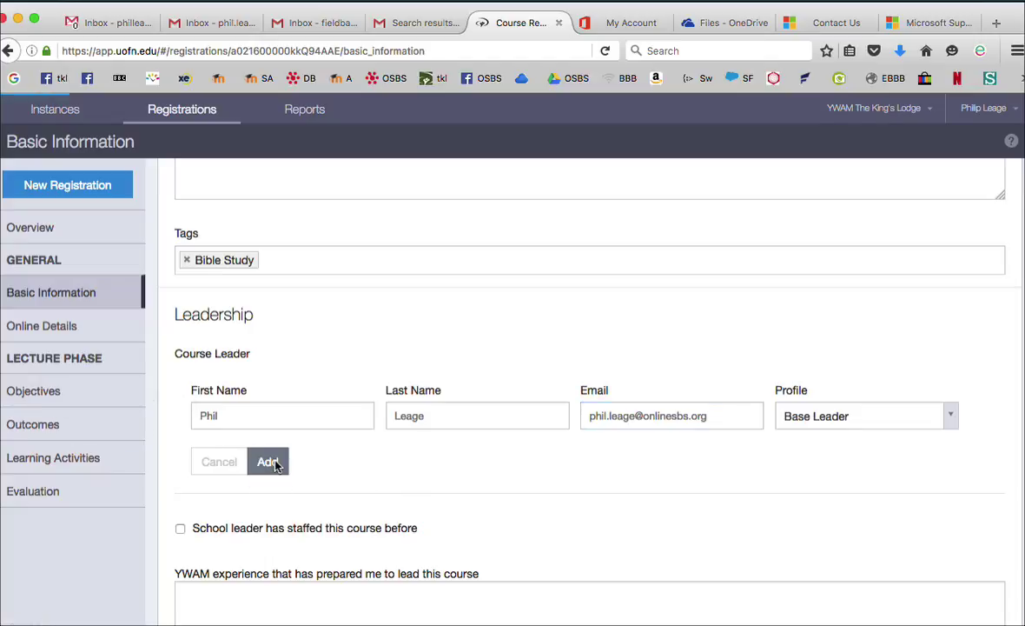
# Enter a placeholder answer in the YWAM experience box and save Basic Information
pyautogui.scroll(-2, 275, 462)
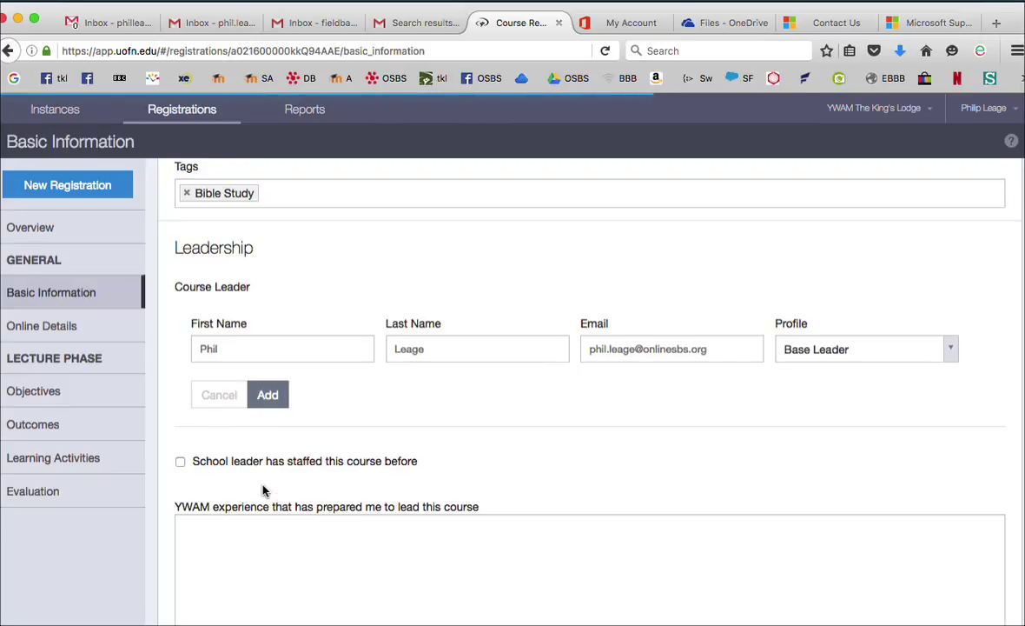
pyautogui.scroll(-3, 264, 489)
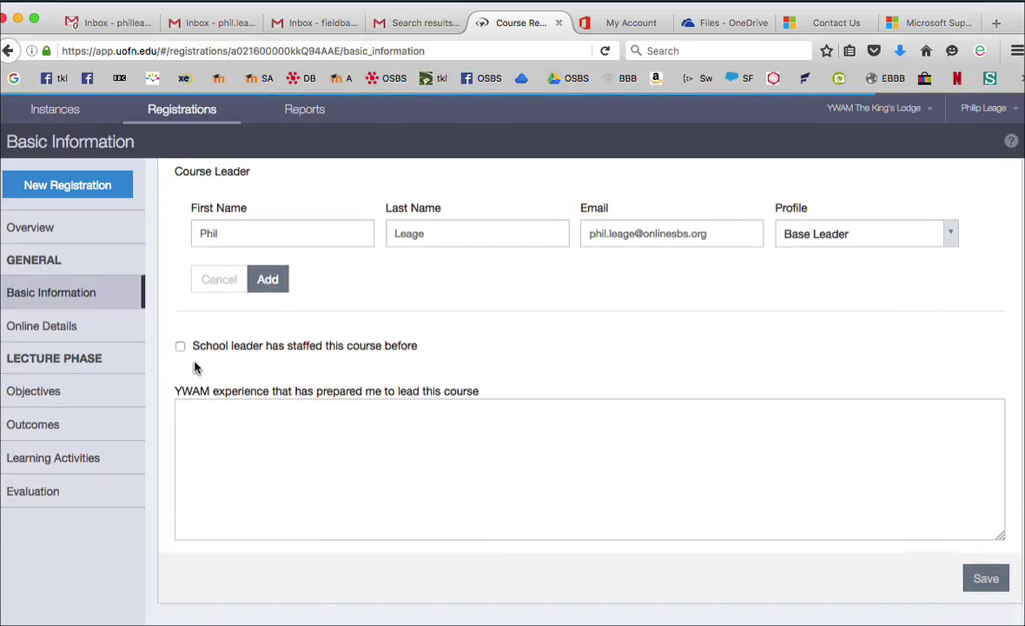
pyautogui.click(201, 415)
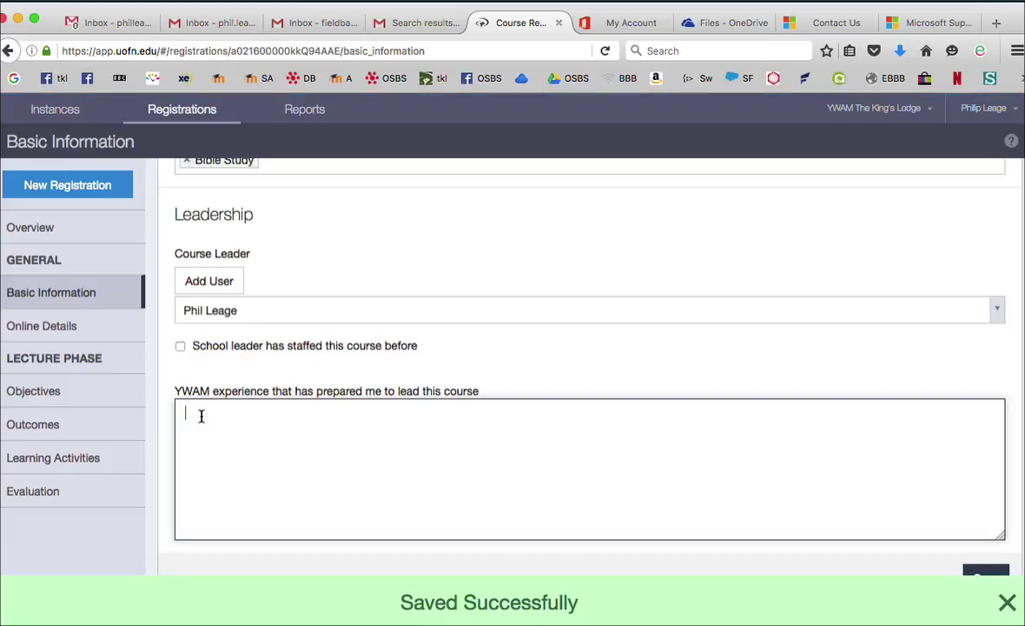
pyautogui.click(1004, 602)
pyautogui.click(293, 456)
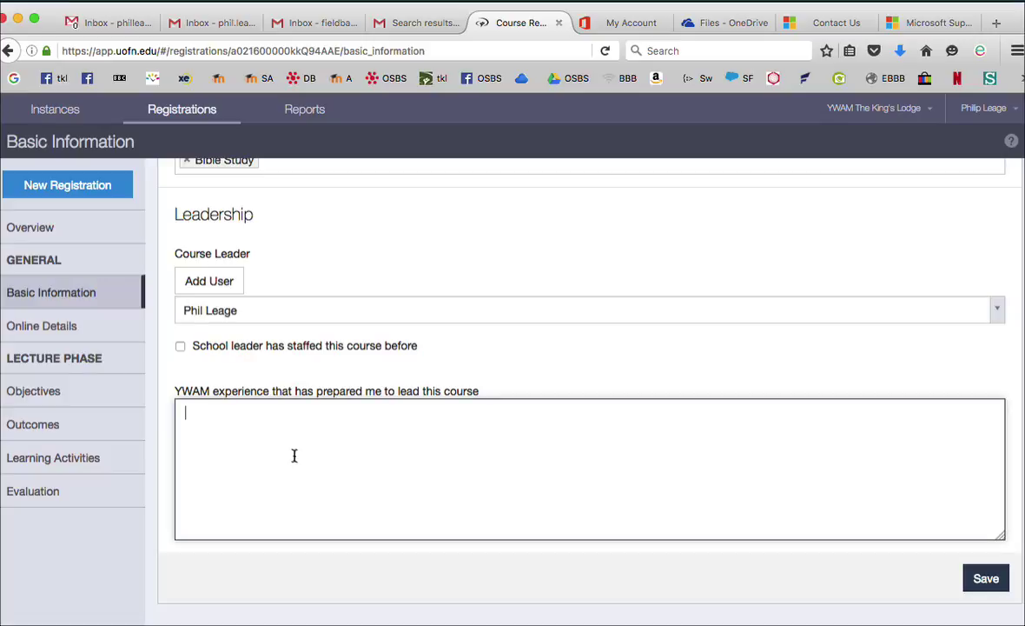
pyautogui.write('qqq')
pyautogui.scroll(5, 591, 391)
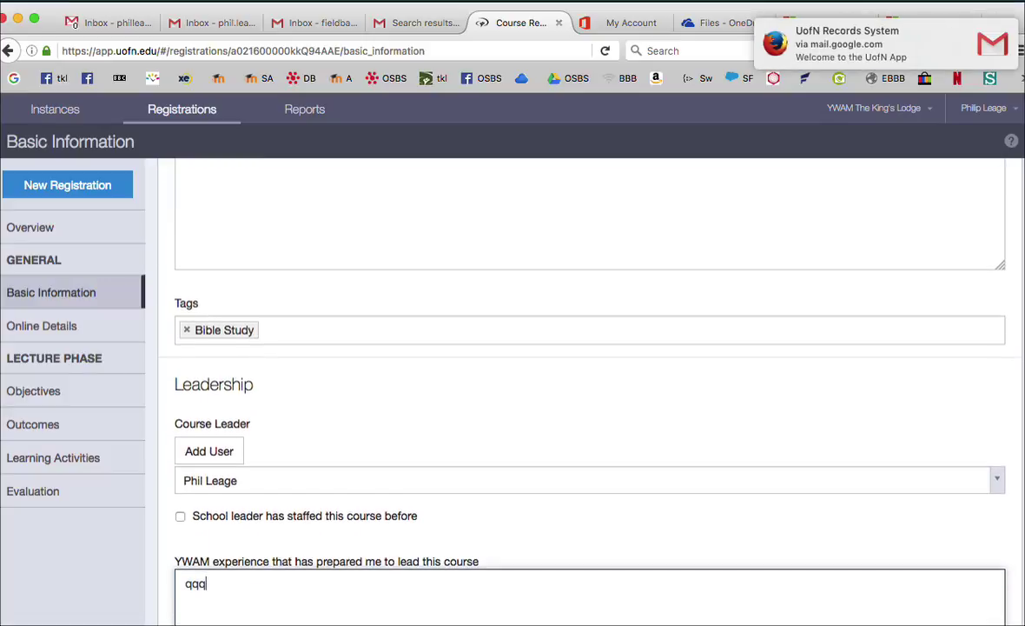
pyautogui.scroll(-1, 591, 391)
pyautogui.scroll(5, 591, 391)
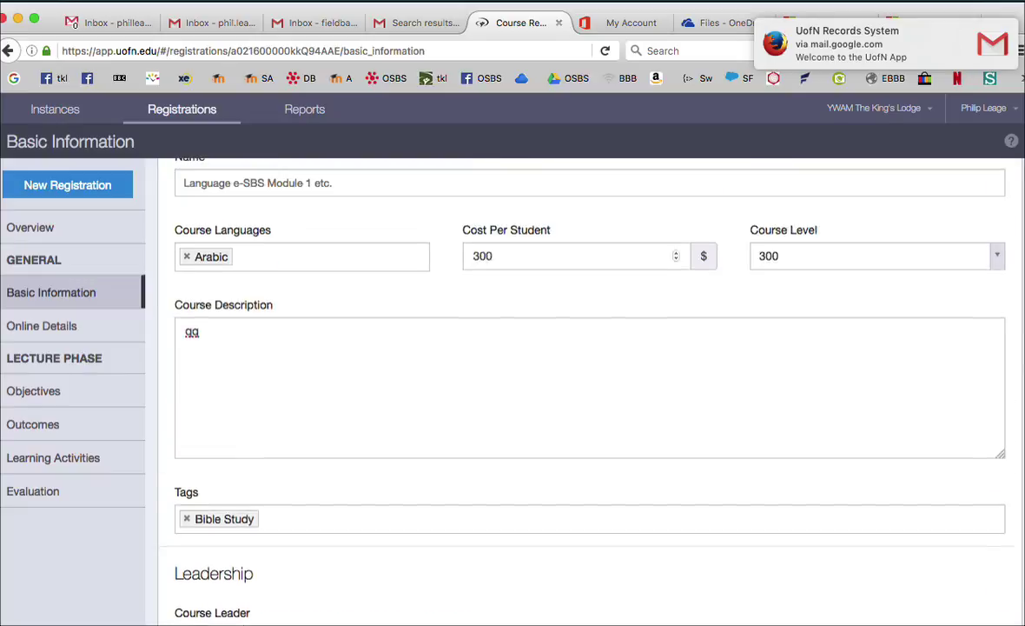
pyautogui.scroll(1, 591, 391)
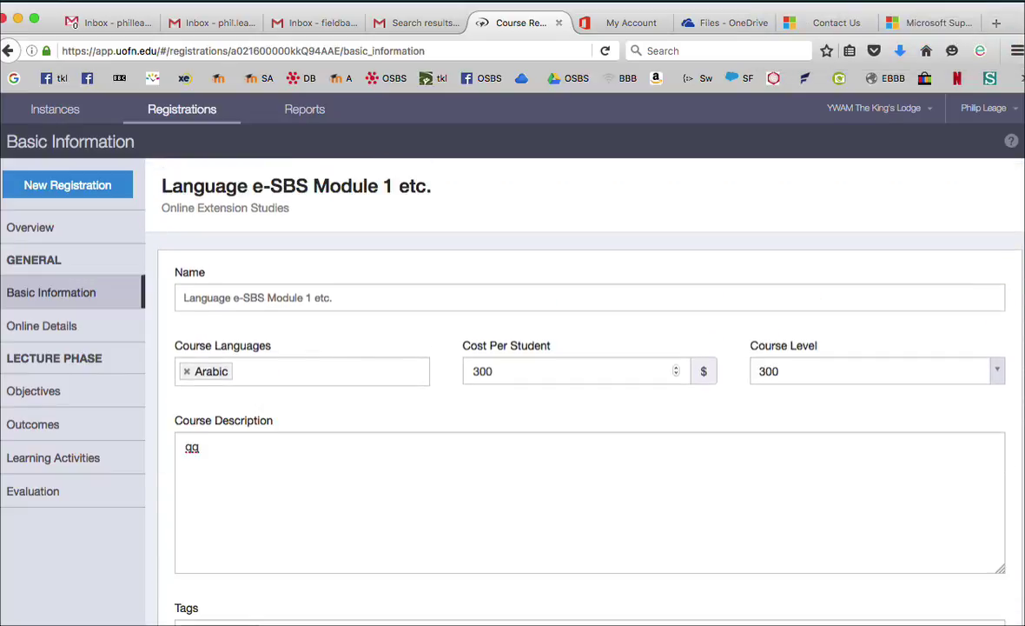
pyautogui.scroll(-5, 591, 391)
pyautogui.scroll(-3, 590, 391)
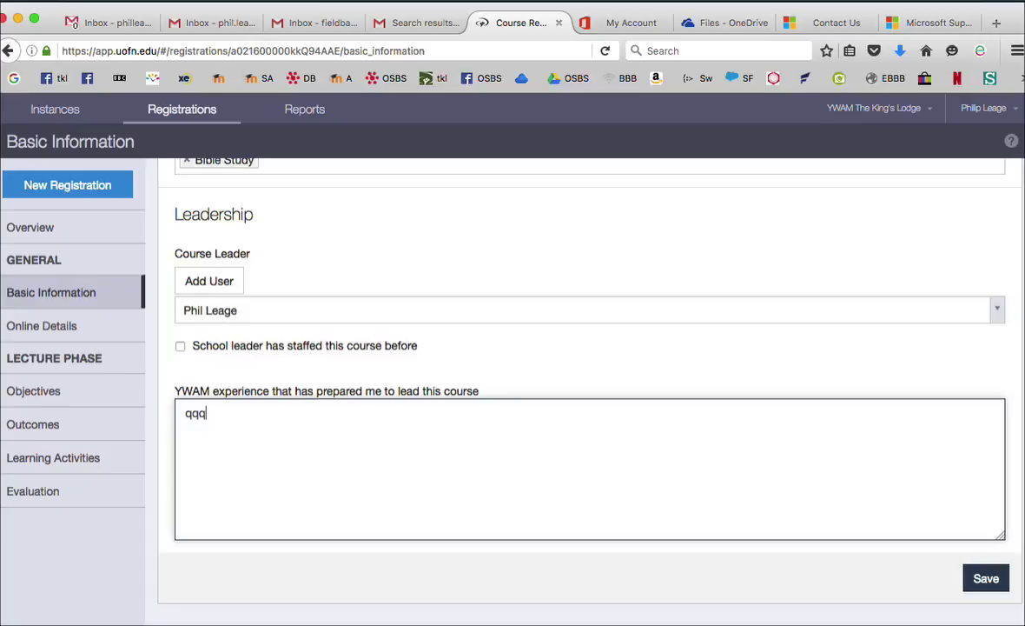
pyautogui.click(995, 572)
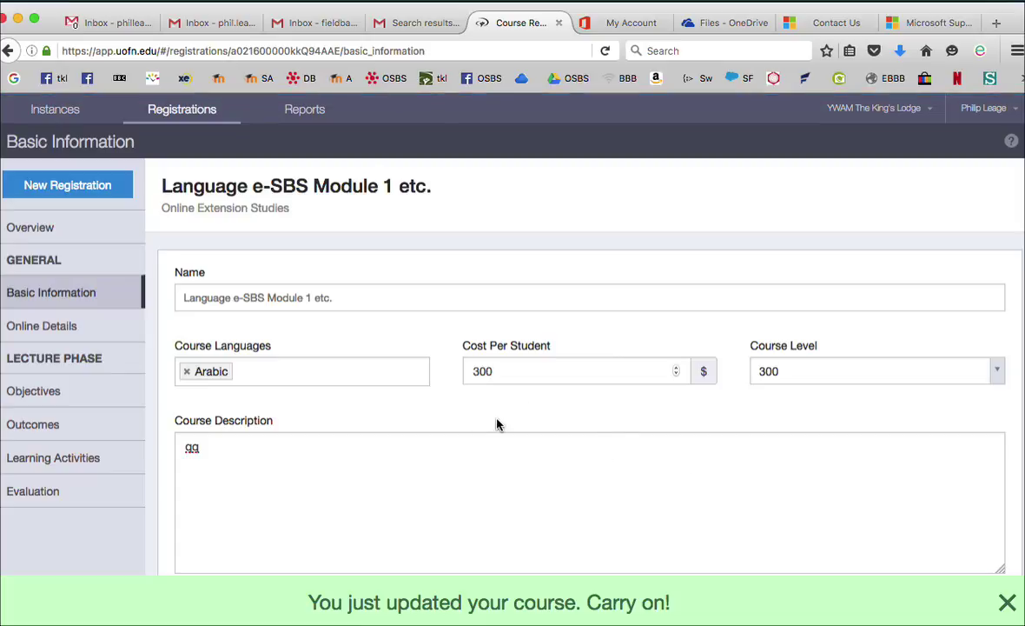
# Return to the course registration overview
pyautogui.scroll(-10, 497, 421)
pyautogui.scroll(10, 497, 419)
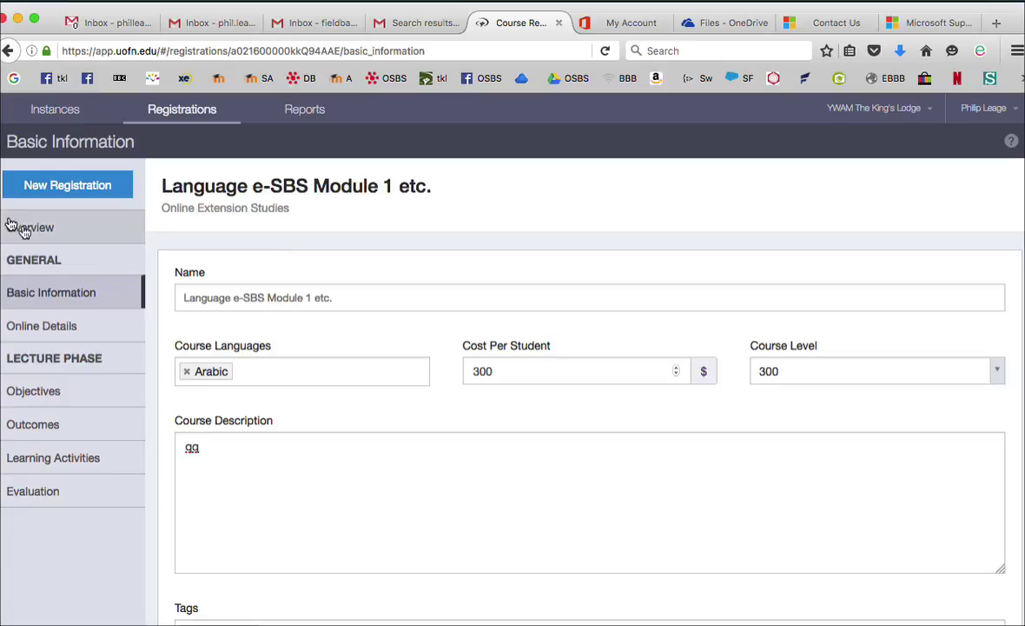
pyautogui.click(34, 228)
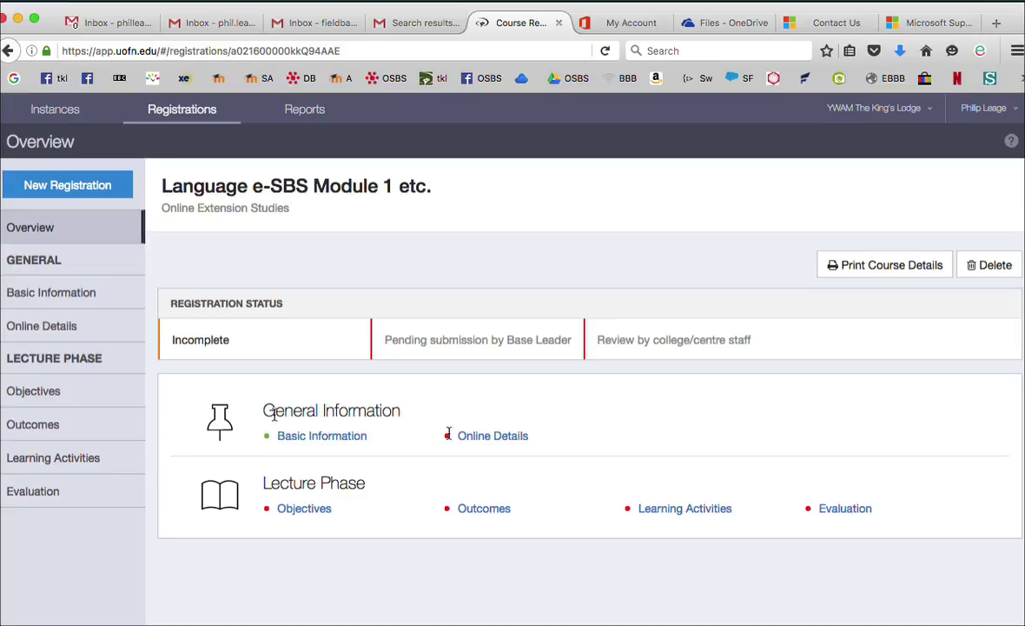
# Fill the online course URL, log-on access and community-building answers with placeholder 'qq' text
pyautogui.click(504, 439)
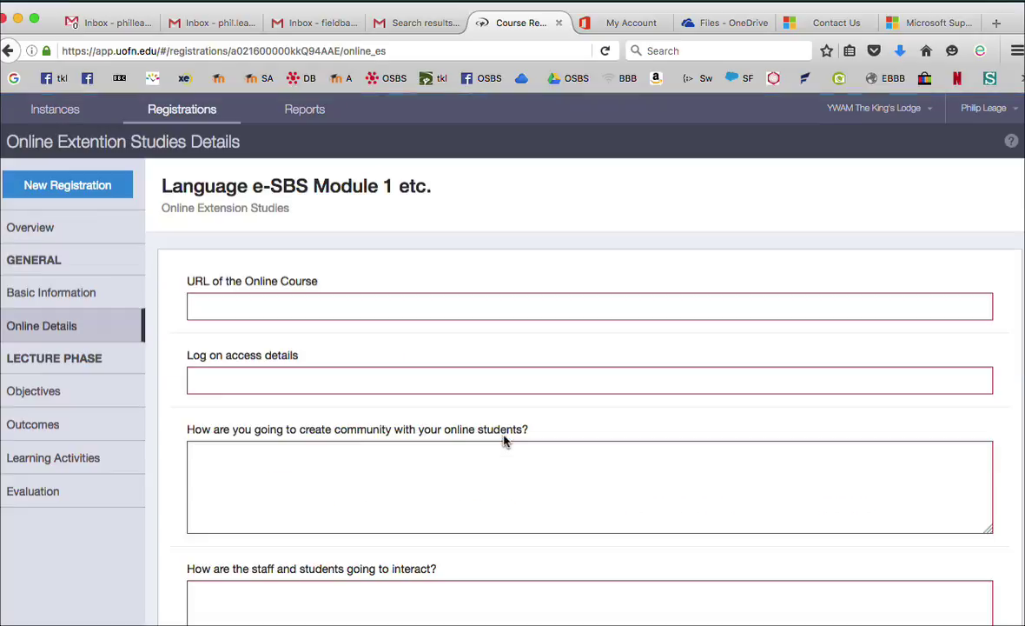
pyautogui.click(211, 298)
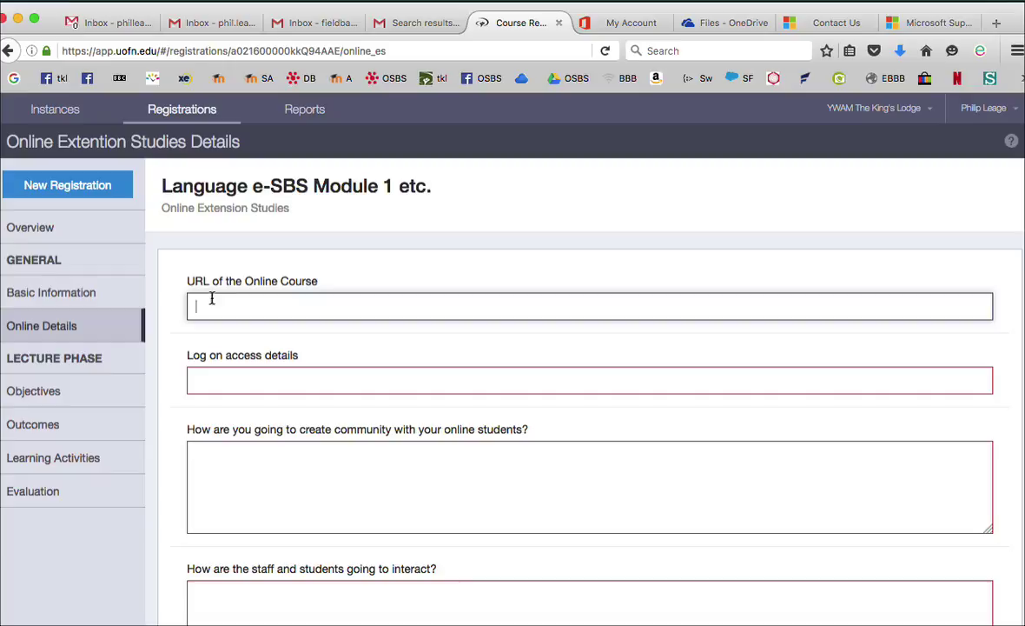
pyautogui.write('qq')
pyautogui.click(216, 379)
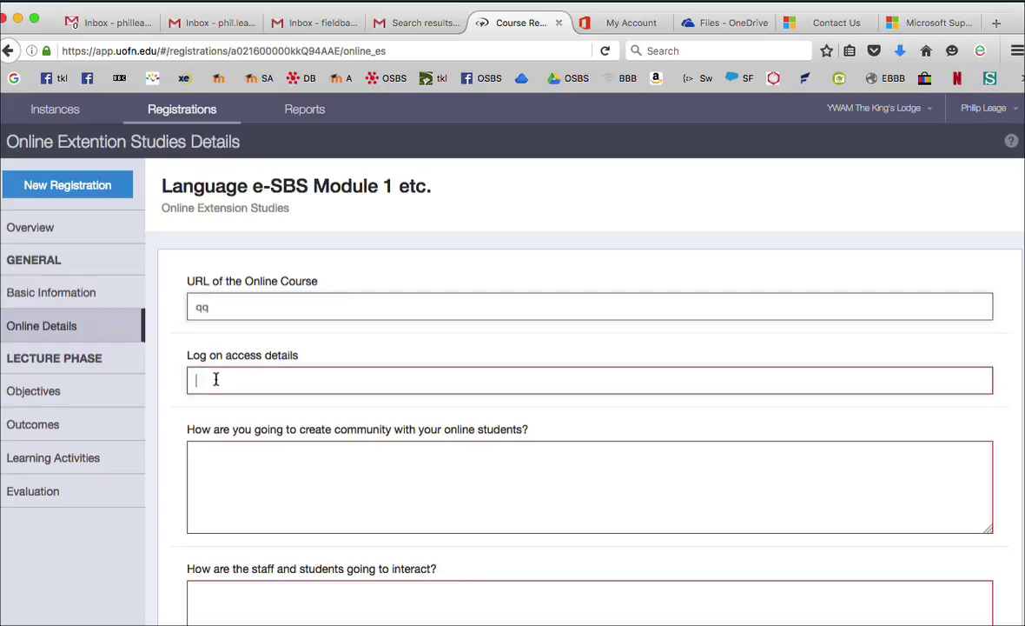
pyautogui.write('qq')
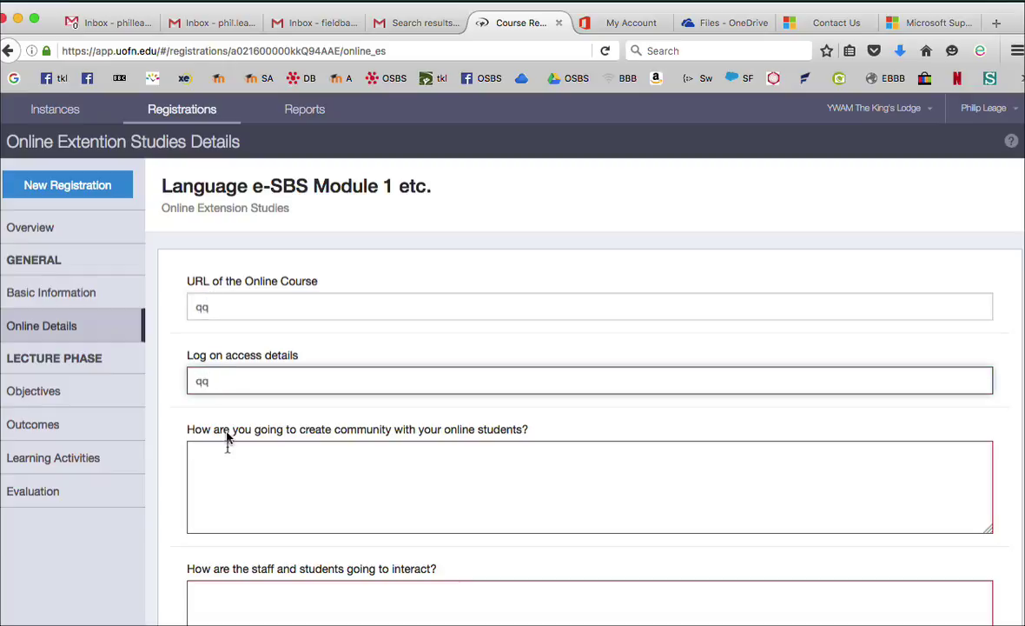
pyautogui.click(226, 459)
pyautogui.write('qq')
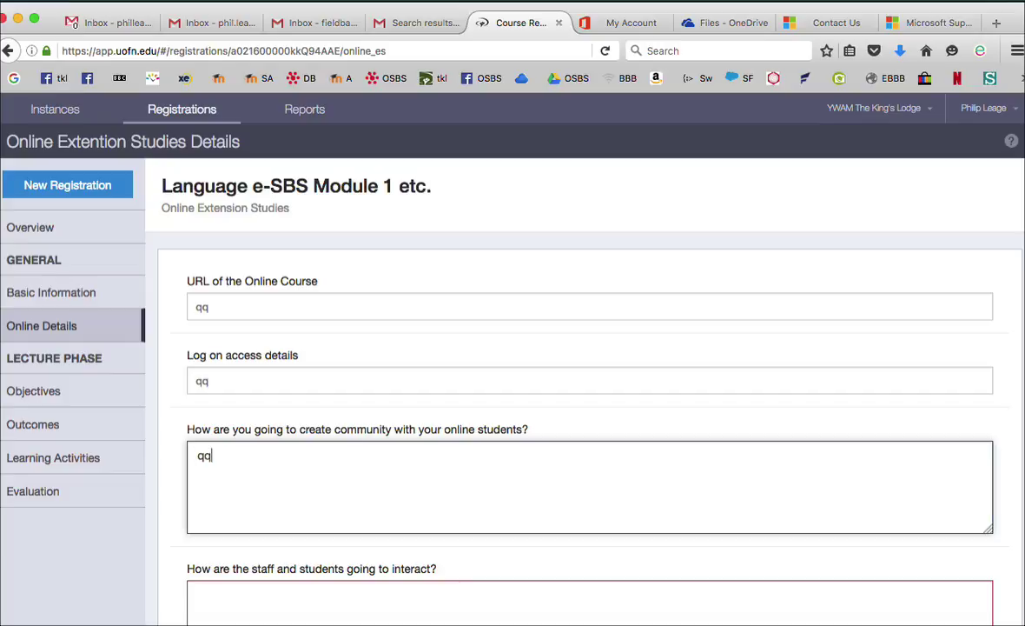
# Answer the interaction, accountability and plagiarism questions with placeholders and save Online Details
pyautogui.scroll(-3, 223, 456)
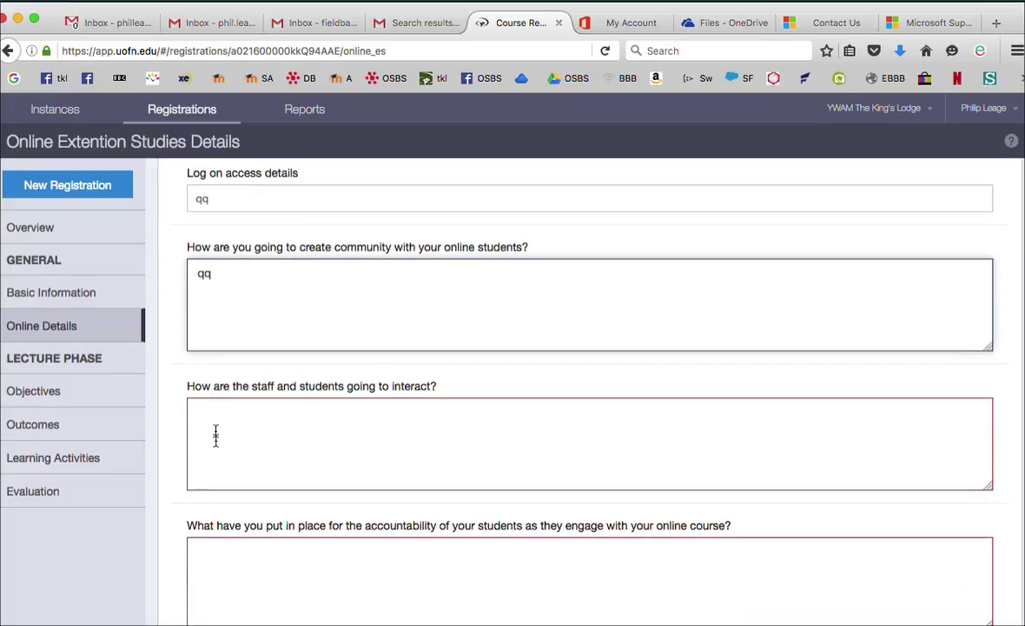
pyautogui.click(215, 438)
pyautogui.write('qq')
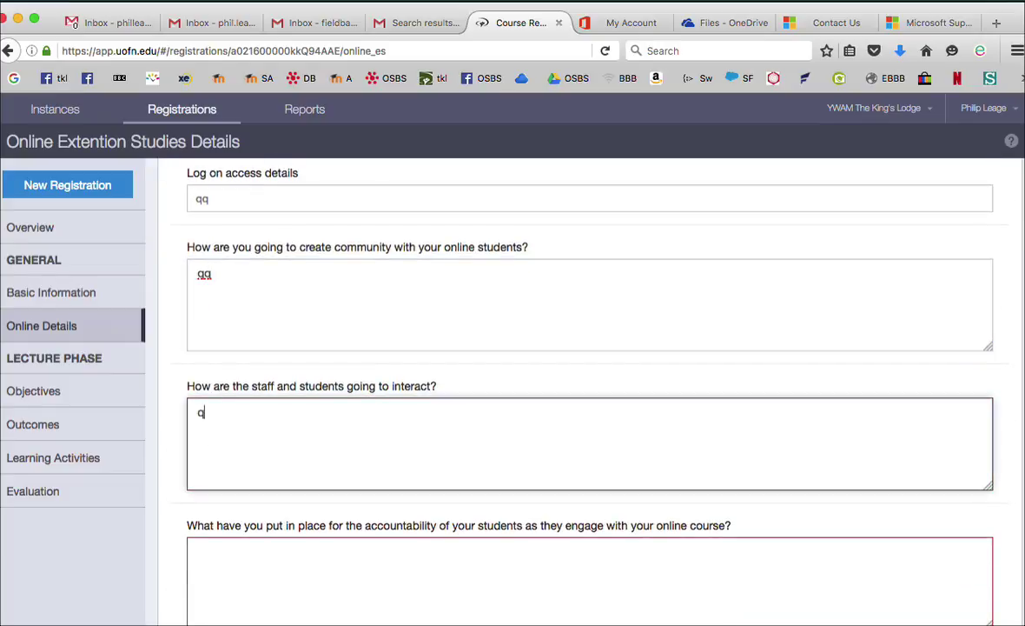
pyautogui.click(227, 566)
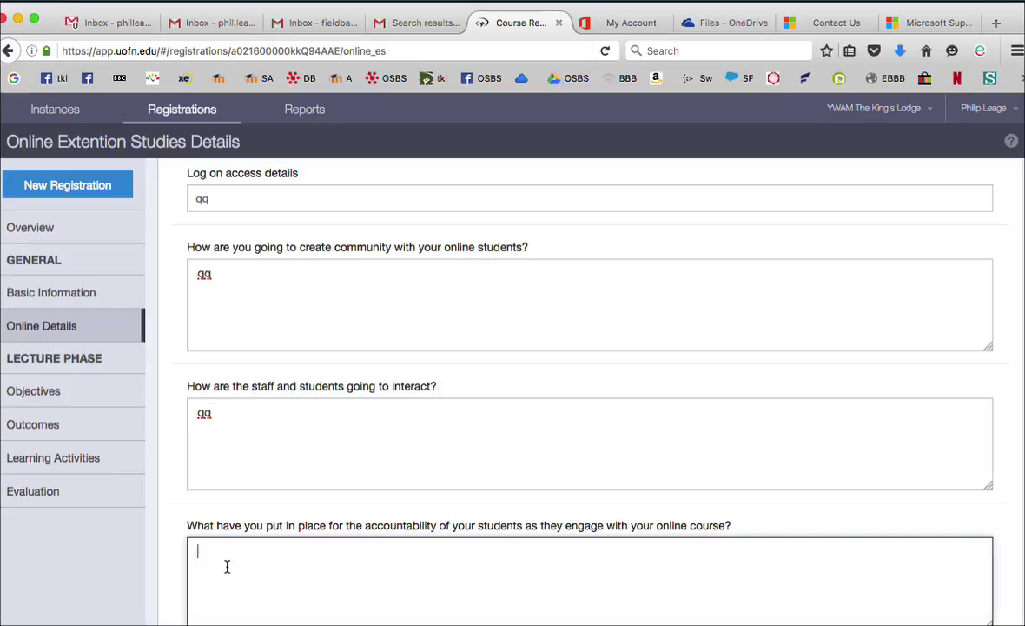
pyautogui.write('qq')
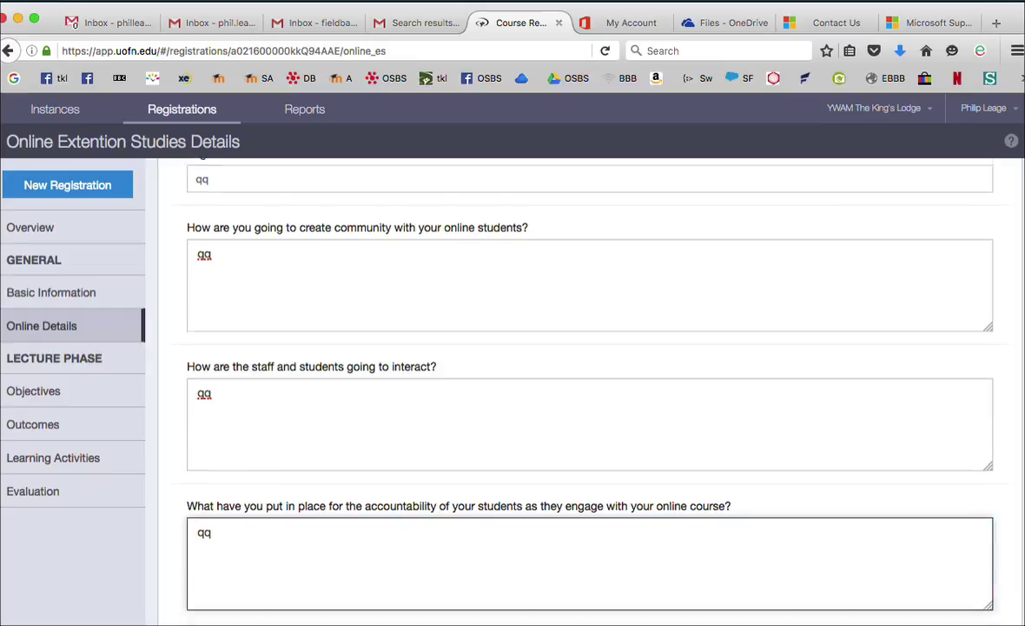
pyautogui.scroll(-5, 239, 574)
pyautogui.click(227, 510)
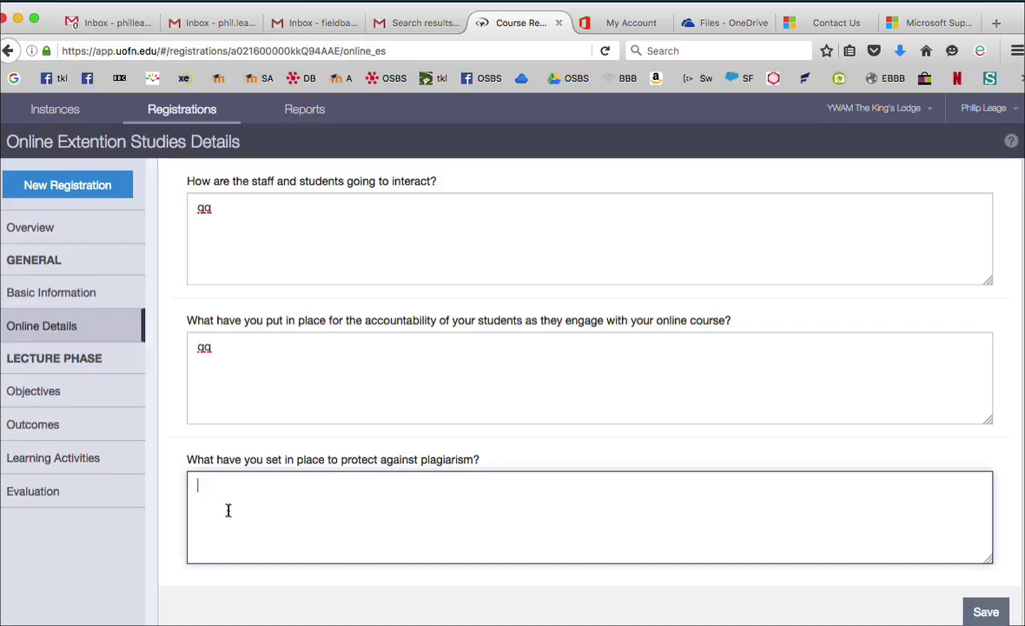
pyautogui.write('qq')
pyautogui.scroll(6, 227, 510)
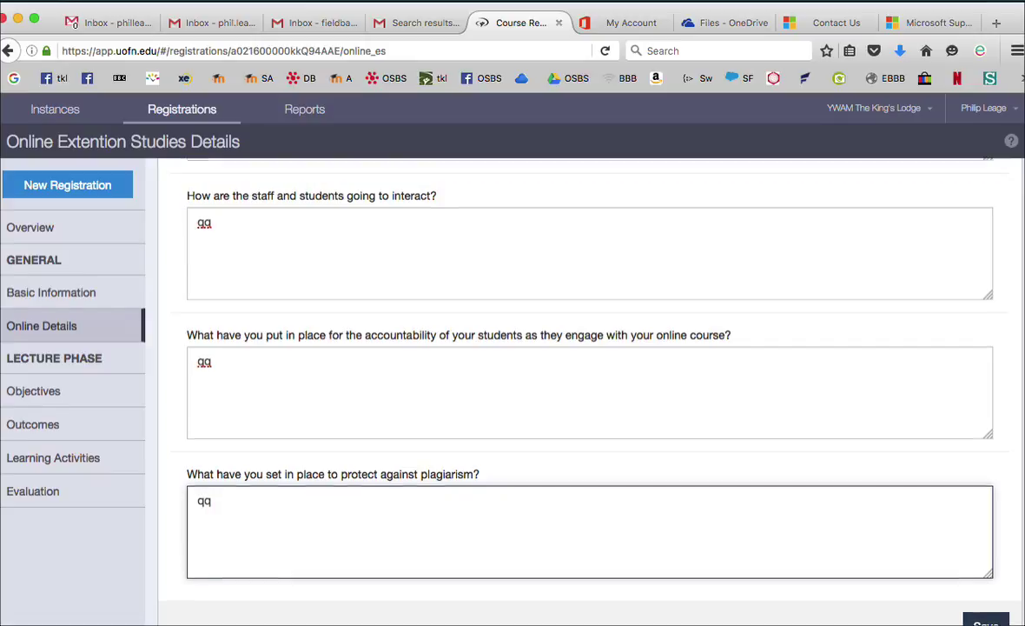
pyautogui.scroll(1, 573, 391)
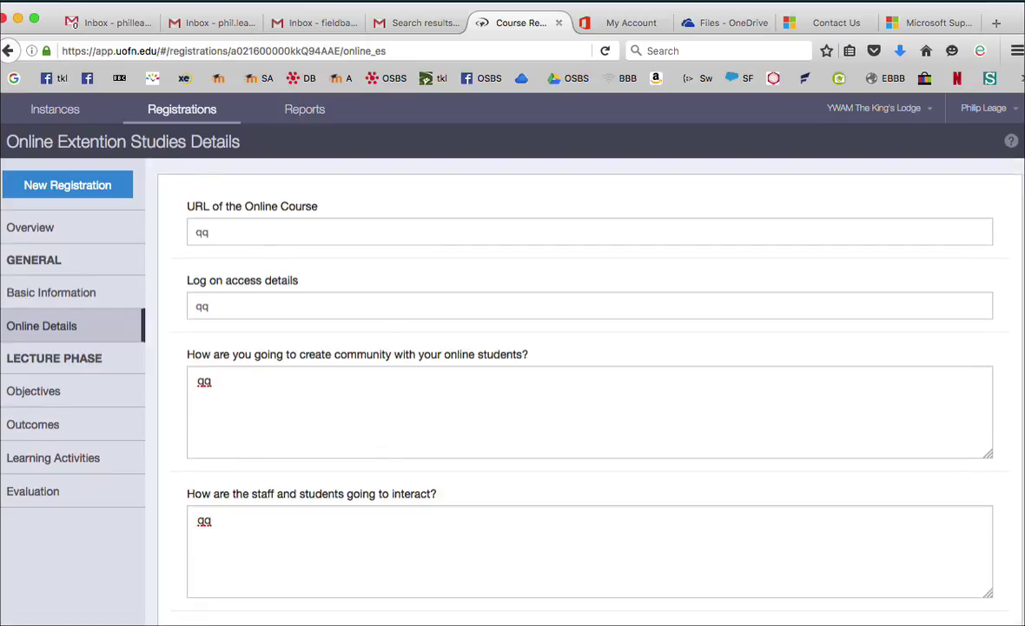
pyautogui.scroll(-8, 600, 482)
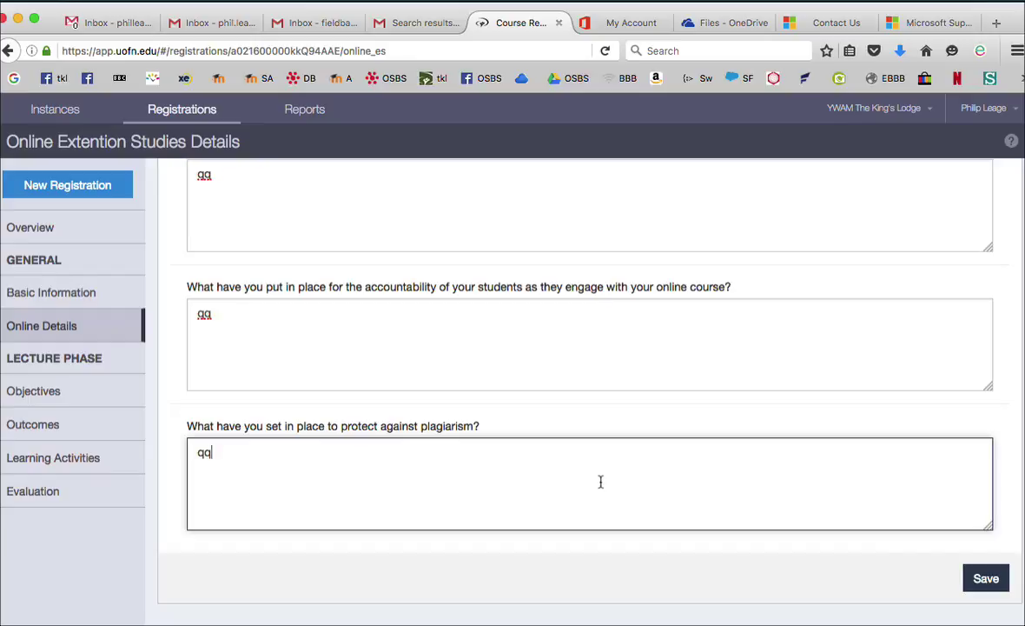
pyautogui.click(986, 577)
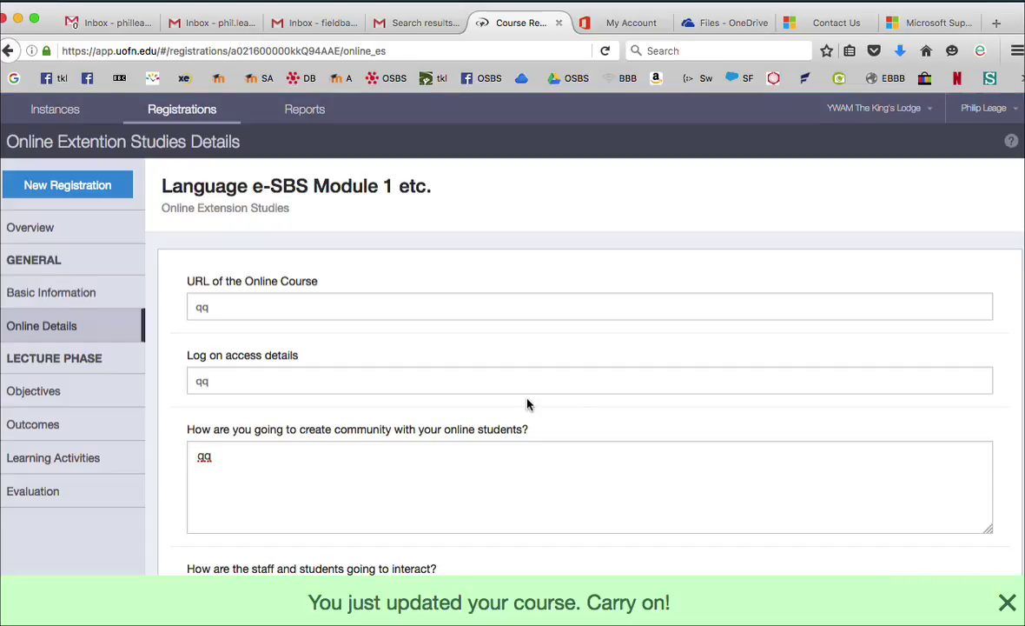
# Open Lecture Phase Objectives and enter 'gg' for Overall Objective and Christian Formation
pyautogui.click(29, 228)
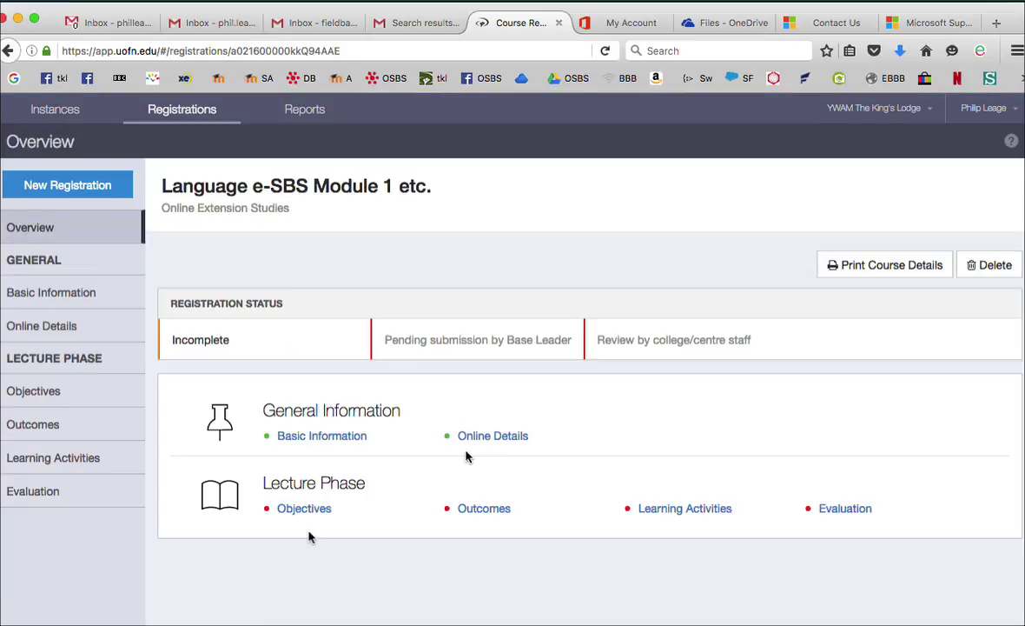
pyautogui.click(300, 508)
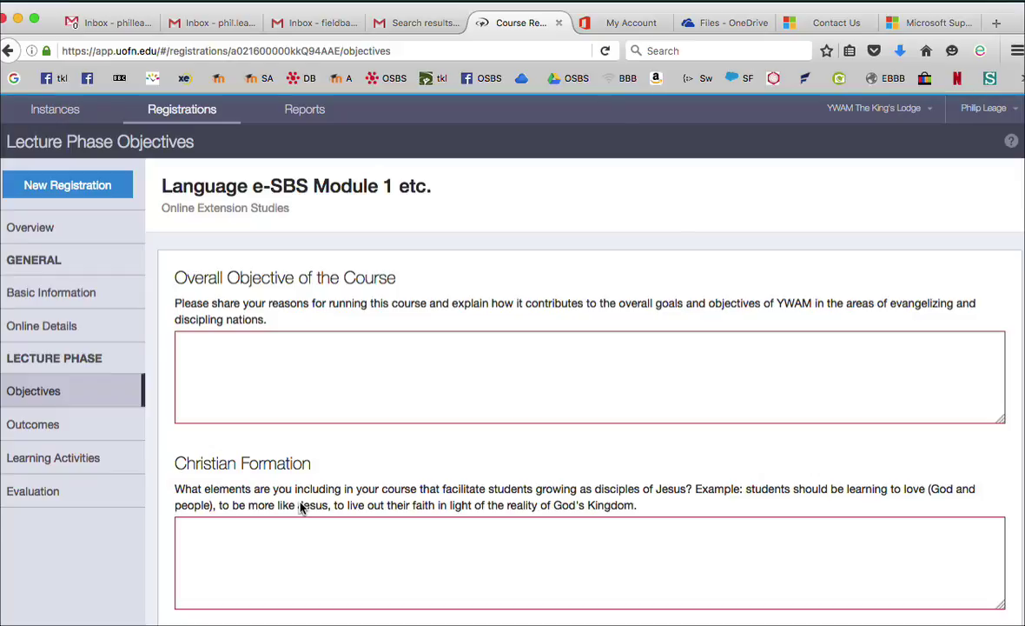
pyautogui.scroll(-5, 299, 506)
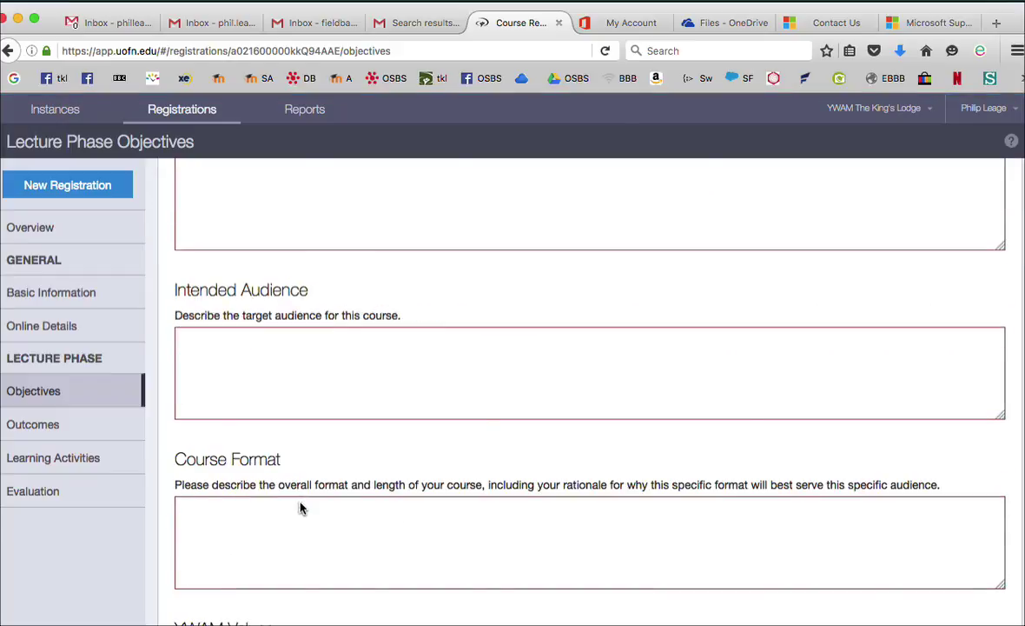
pyautogui.scroll(3, 300, 506)
pyautogui.click(192, 285)
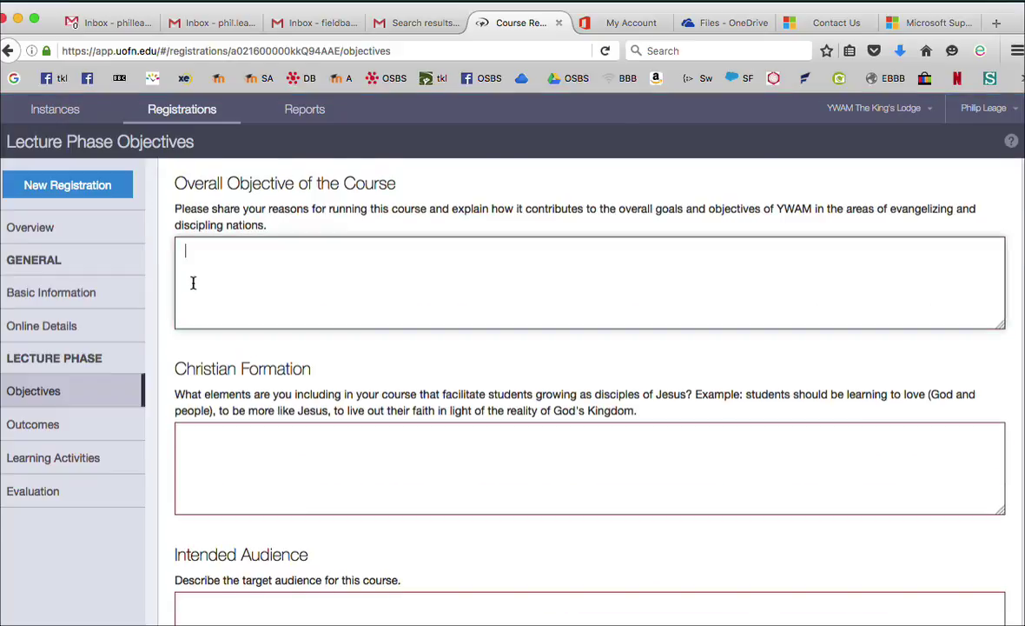
pyautogui.write('gg')
pyautogui.click(202, 435)
pyautogui.write('gg')
# Fill Intended Audience, Course Format and YWAM Values with 'qq' and save the objectives
pyautogui.scroll(-4, 217, 452)
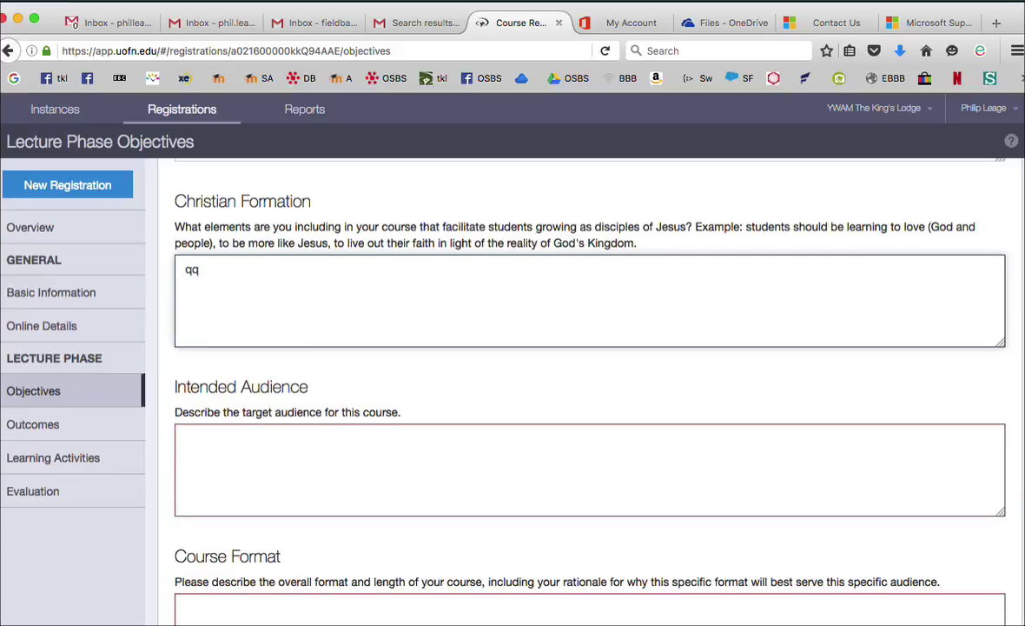
pyautogui.click(216, 430)
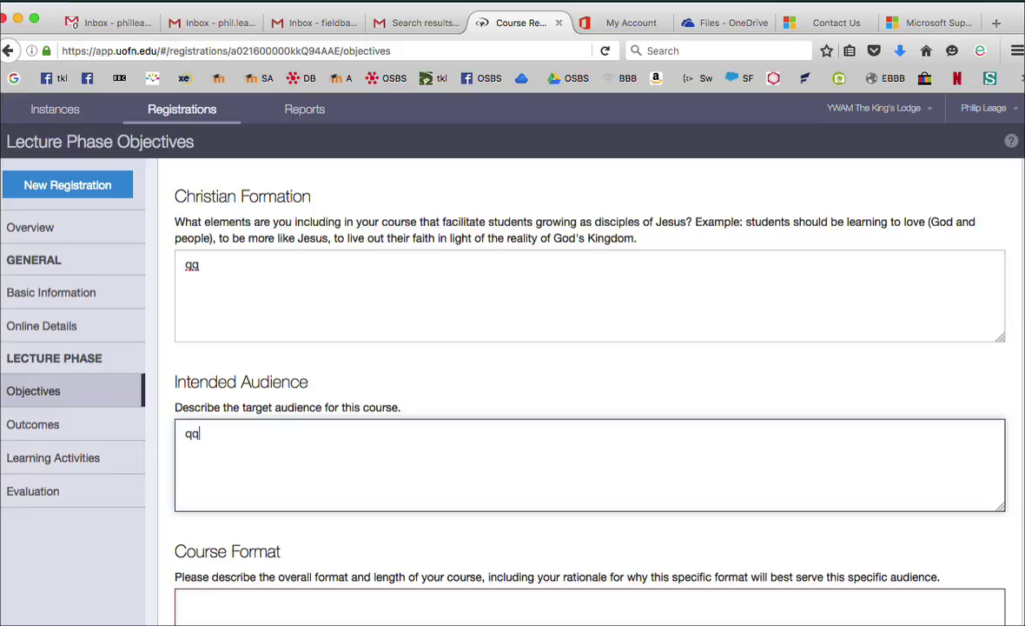
pyautogui.click(214, 601)
pyautogui.write('qq')
pyautogui.scroll(-5, 213, 591)
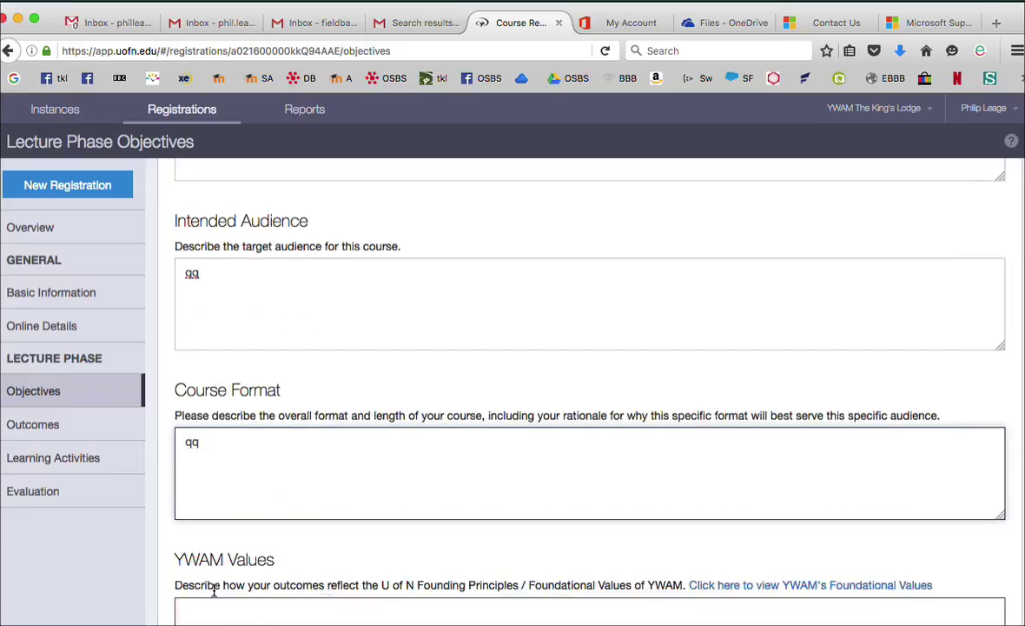
pyautogui.click(204, 528)
pyautogui.write('qq')
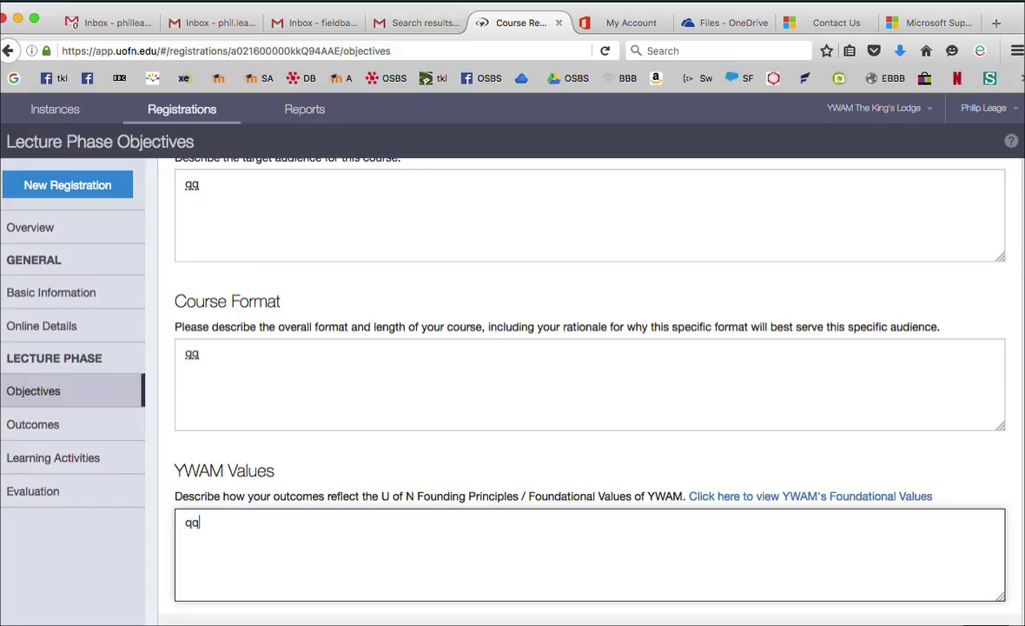
pyautogui.scroll(-2, 591, 391)
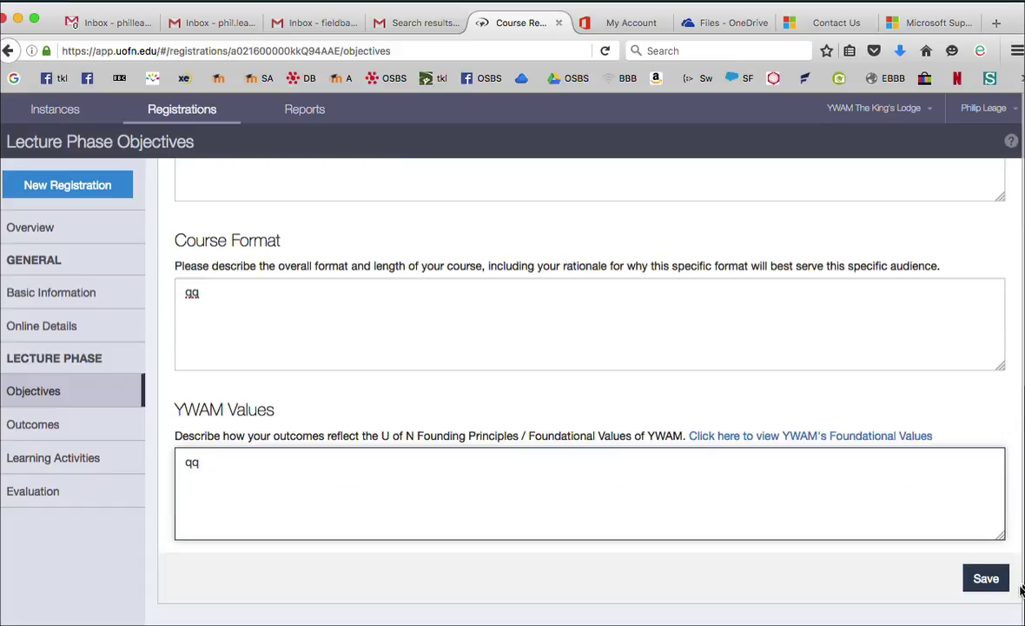
pyautogui.click(984, 578)
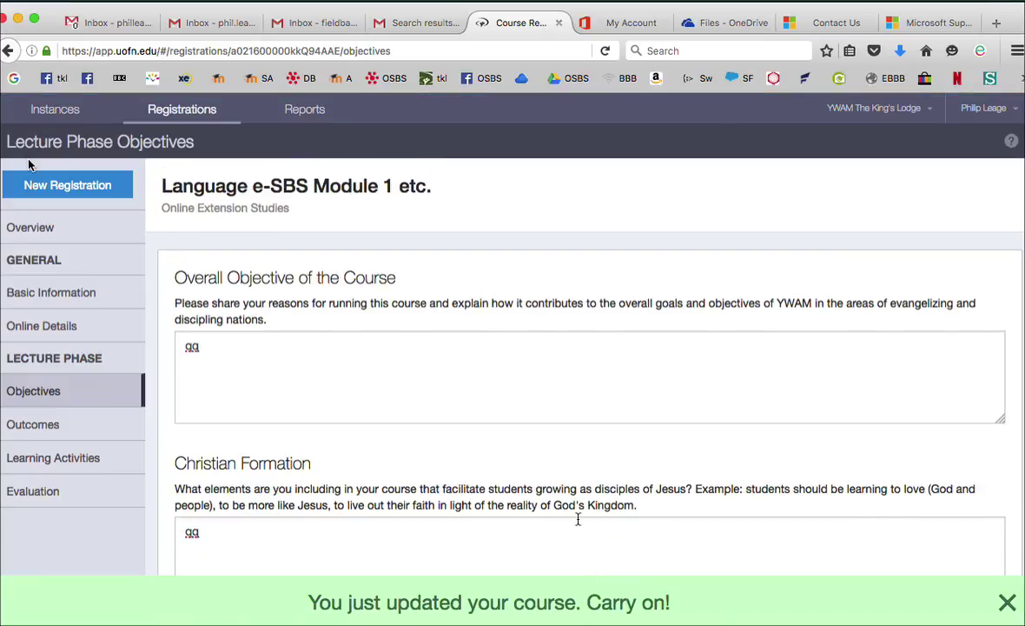
# Open Outcomes and save a knowledge outcome with name and description 'qq'
pyautogui.click(25, 228)
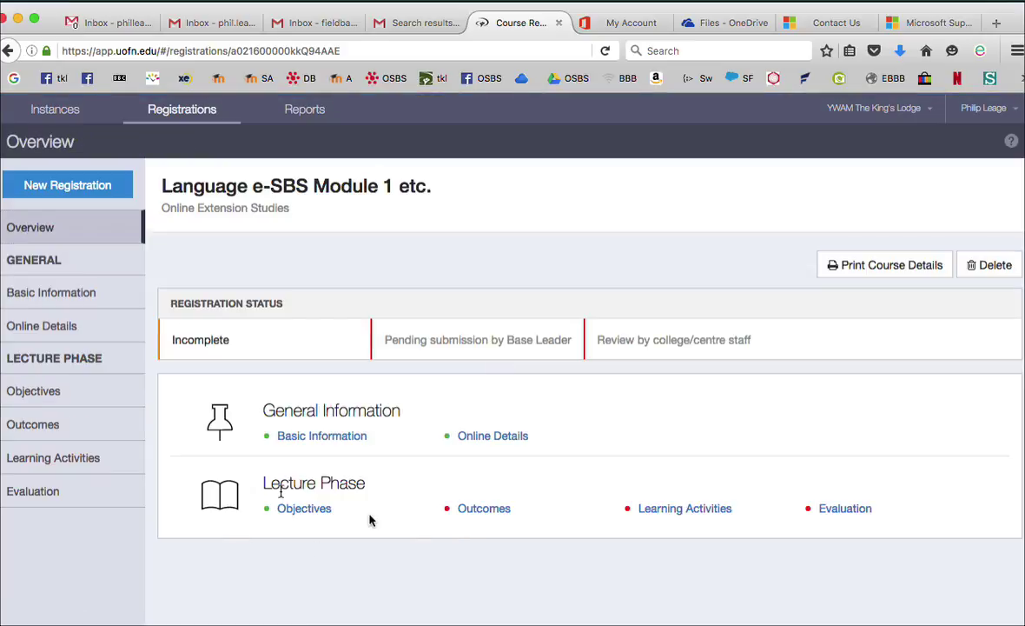
pyautogui.click(480, 511)
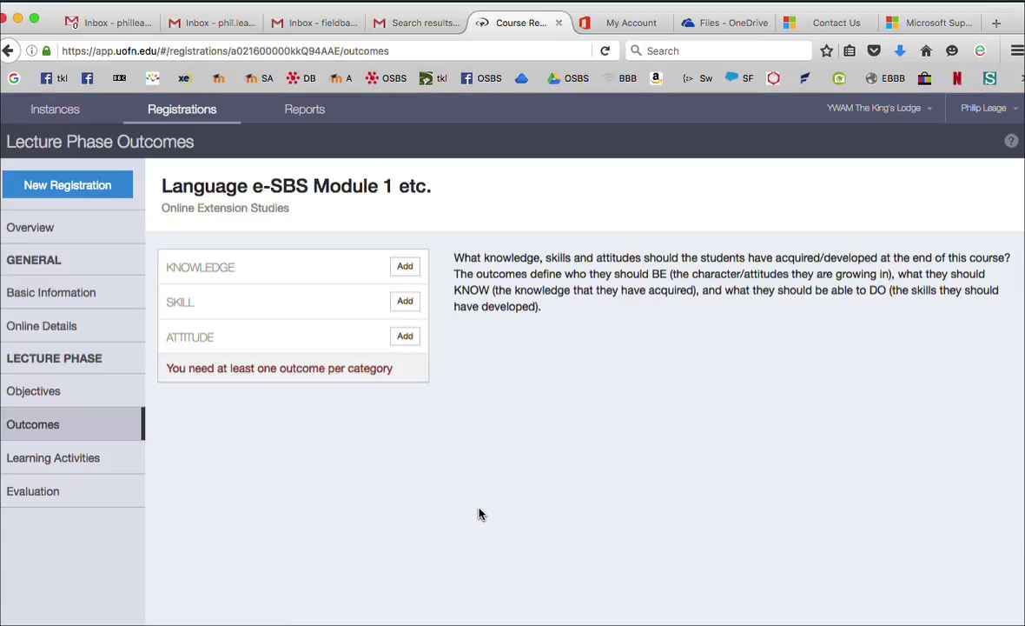
pyautogui.click(405, 267)
pyautogui.click(494, 323)
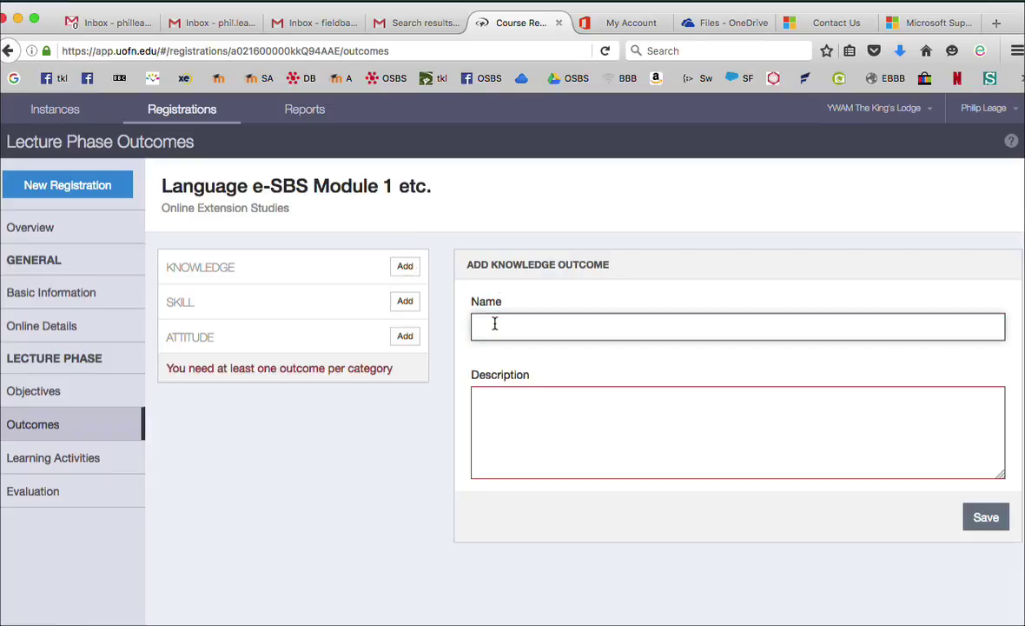
pyautogui.write('qq')
pyautogui.click(483, 419)
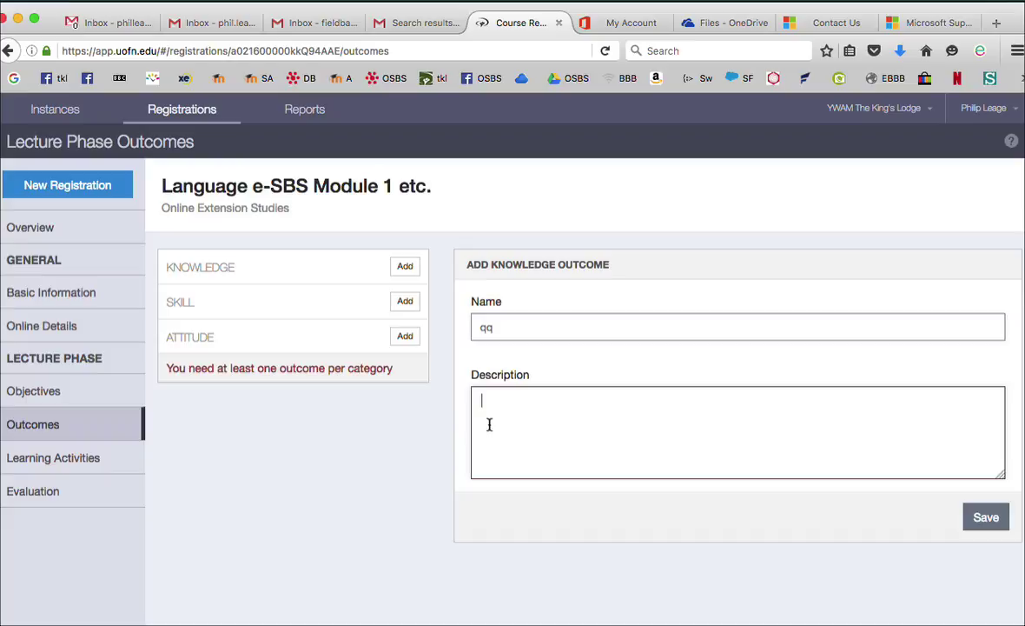
pyautogui.write('qq')
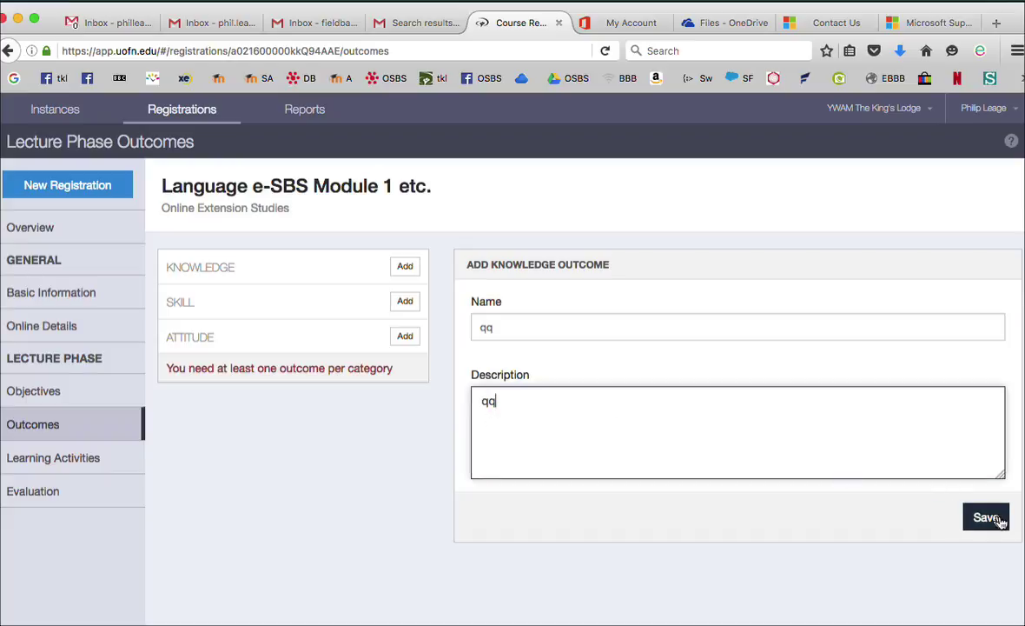
pyautogui.click(1000, 520)
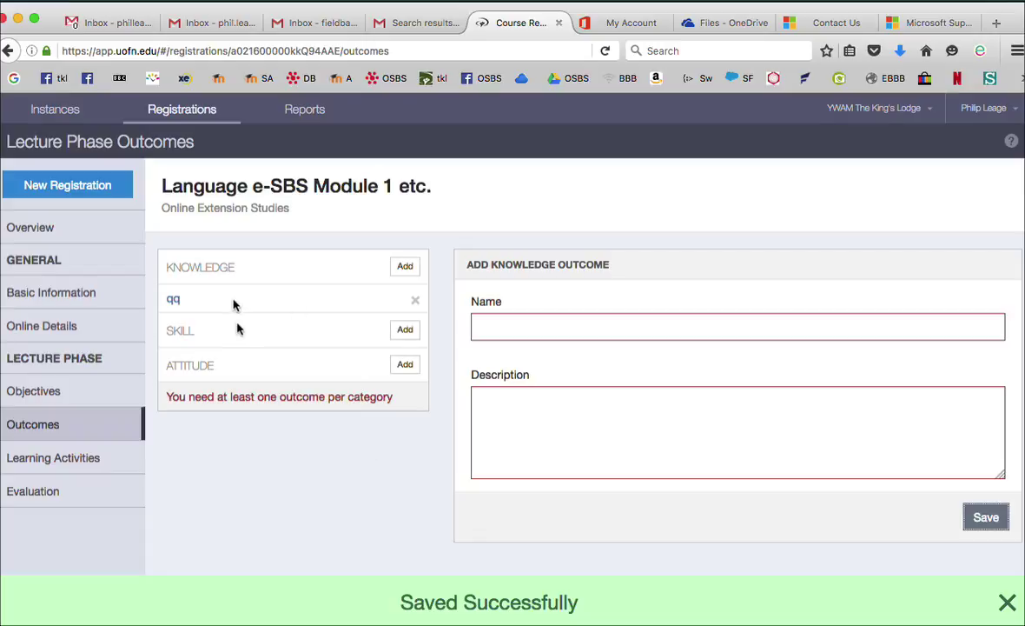
# Save a skill outcome with name and description 'qq'
pyautogui.click(406, 331)
pyautogui.click(515, 323)
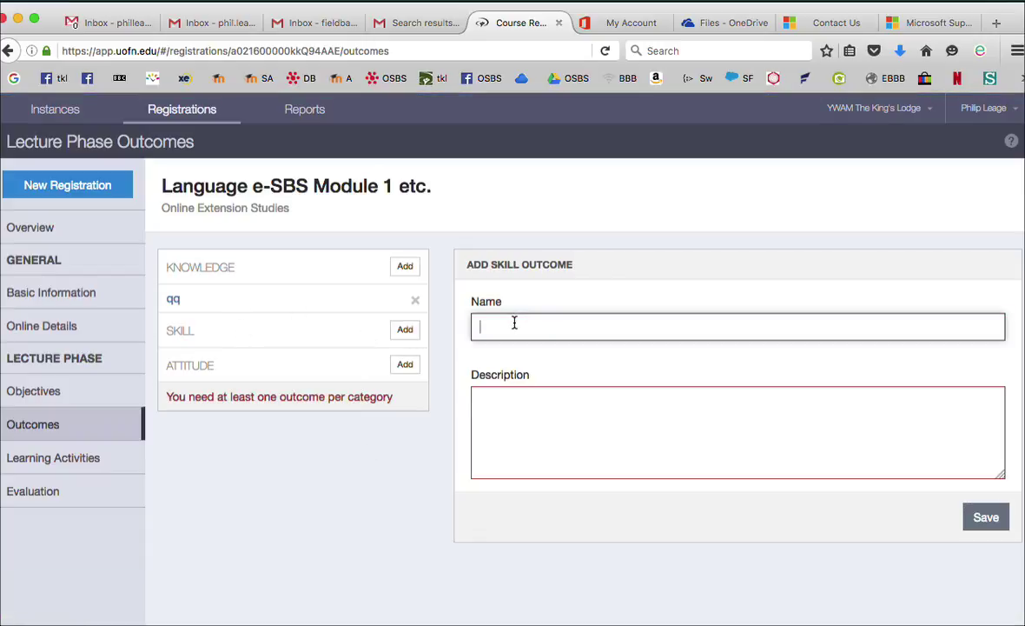
pyautogui.write('qq')
pyautogui.click(515, 448)
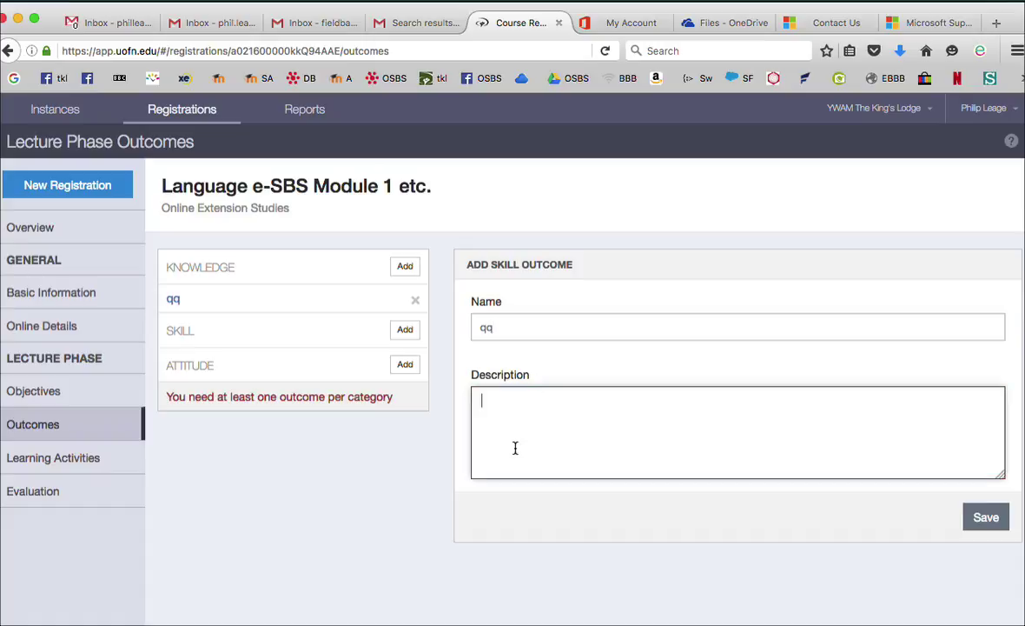
pyautogui.write('qq')
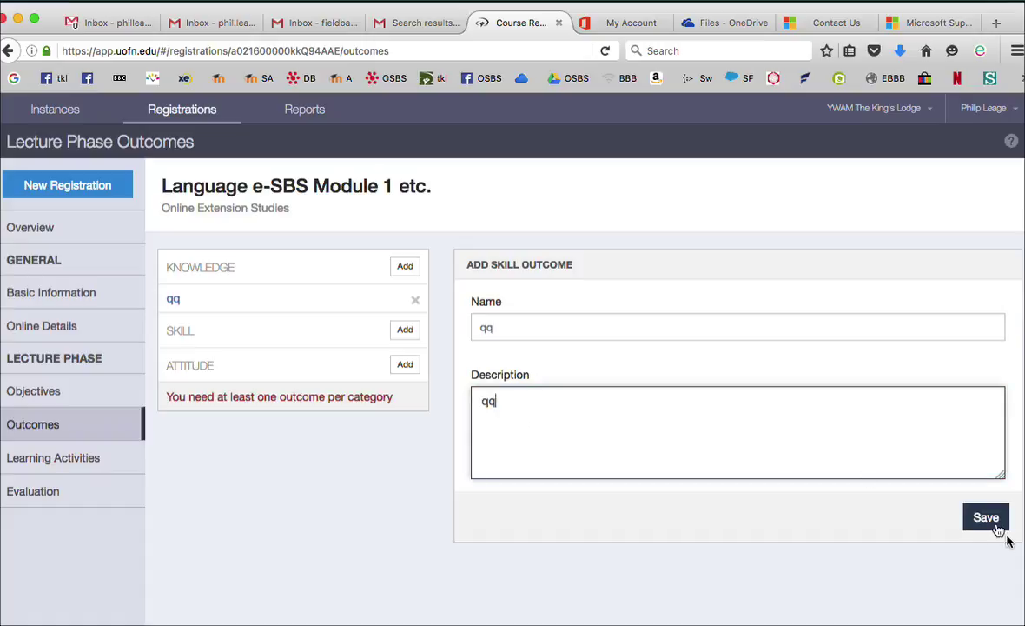
pyautogui.click(985, 520)
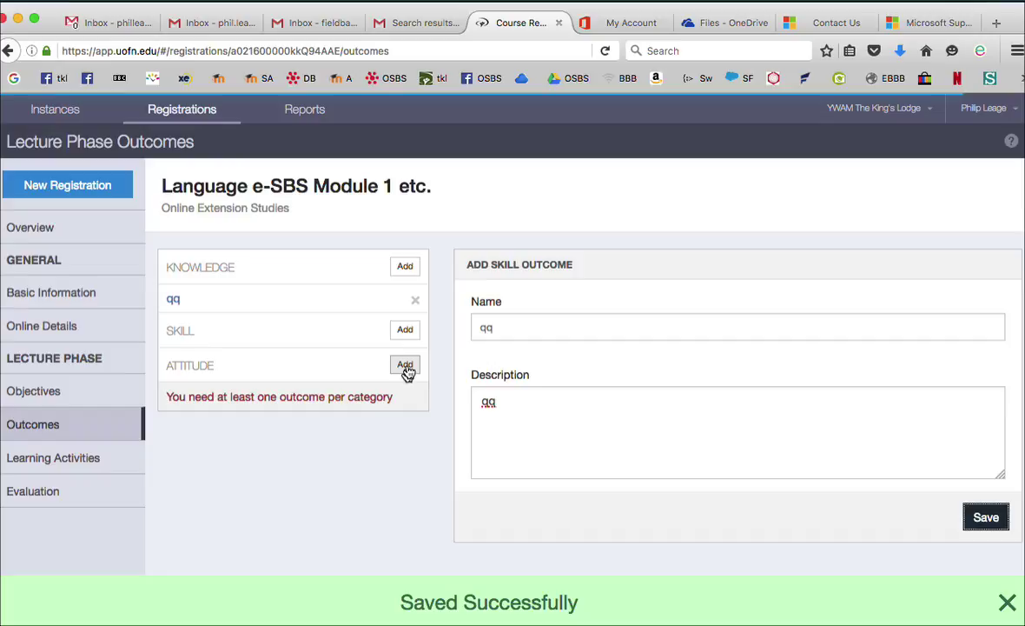
# Save a placeholder attitude outcome and go back to the overview
pyautogui.click(405, 393)
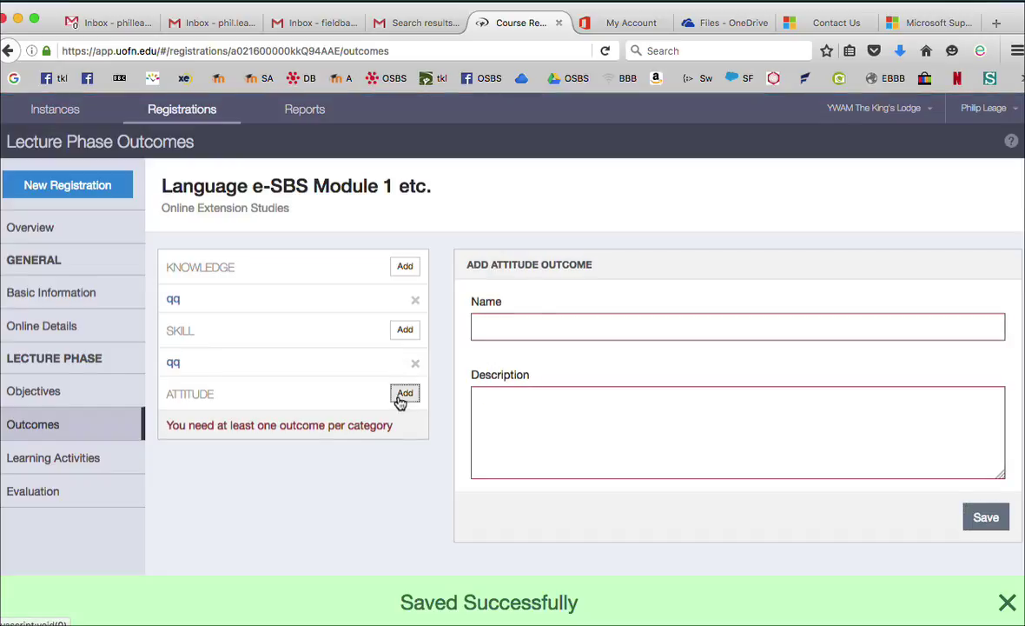
pyautogui.click(526, 325)
pyautogui.write('qq')
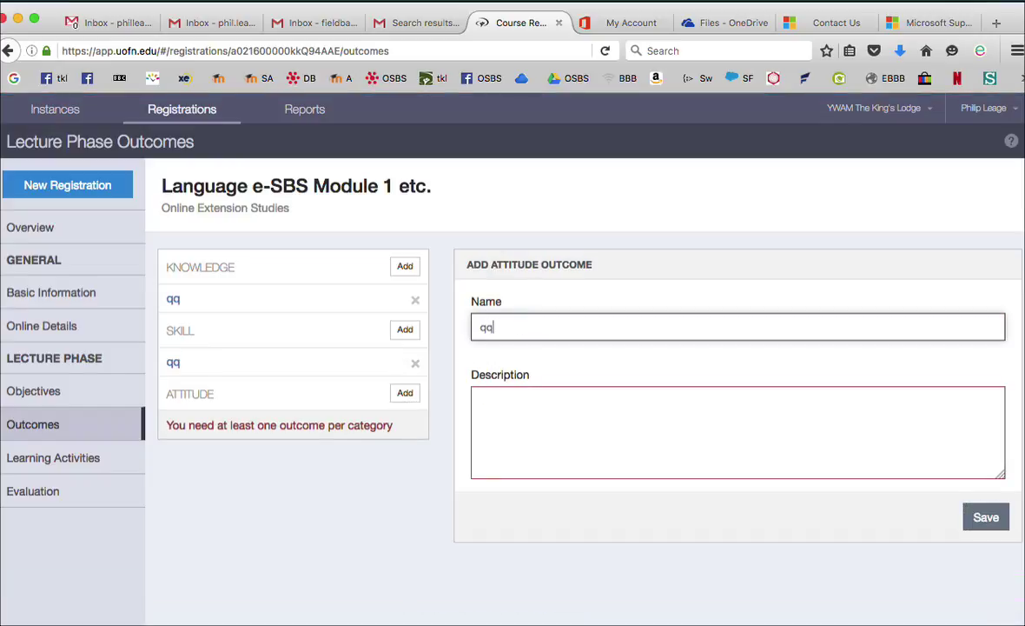
pyautogui.write('qq')
pyautogui.click(482, 400)
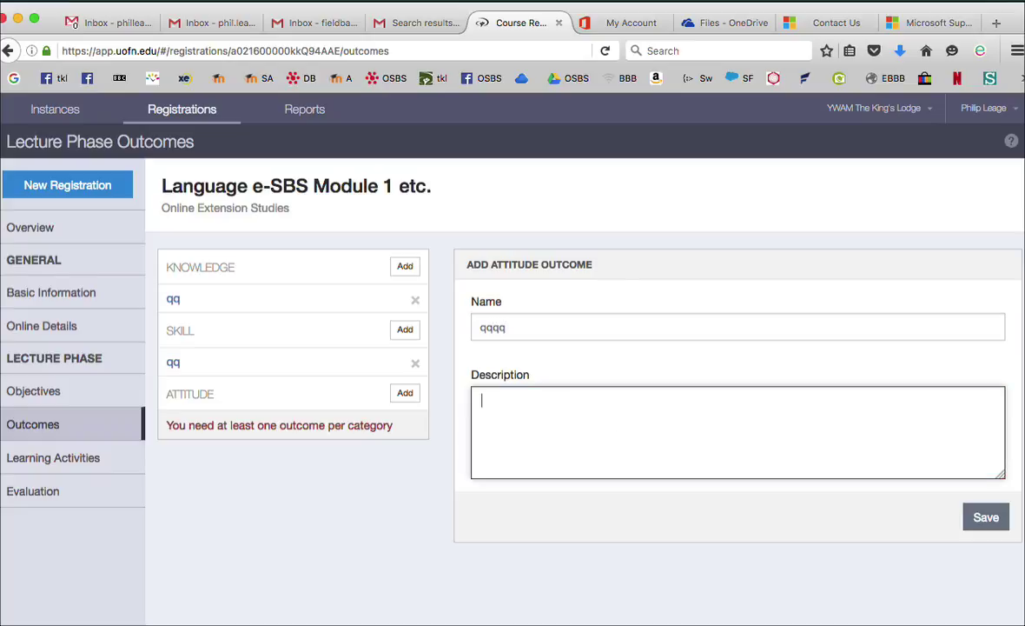
pyautogui.write('qq')
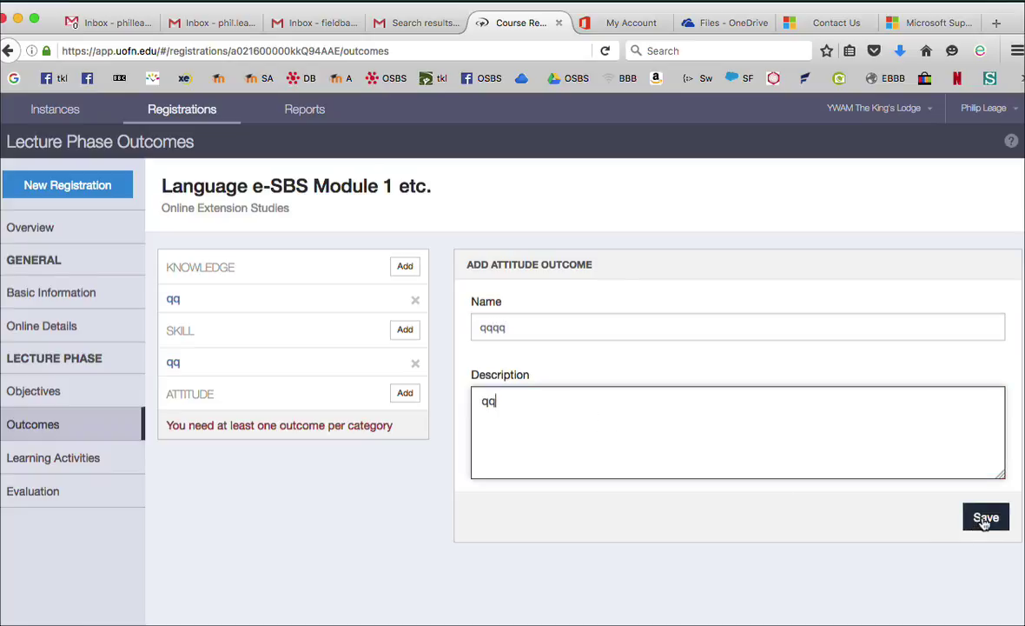
pyautogui.click(985, 518)
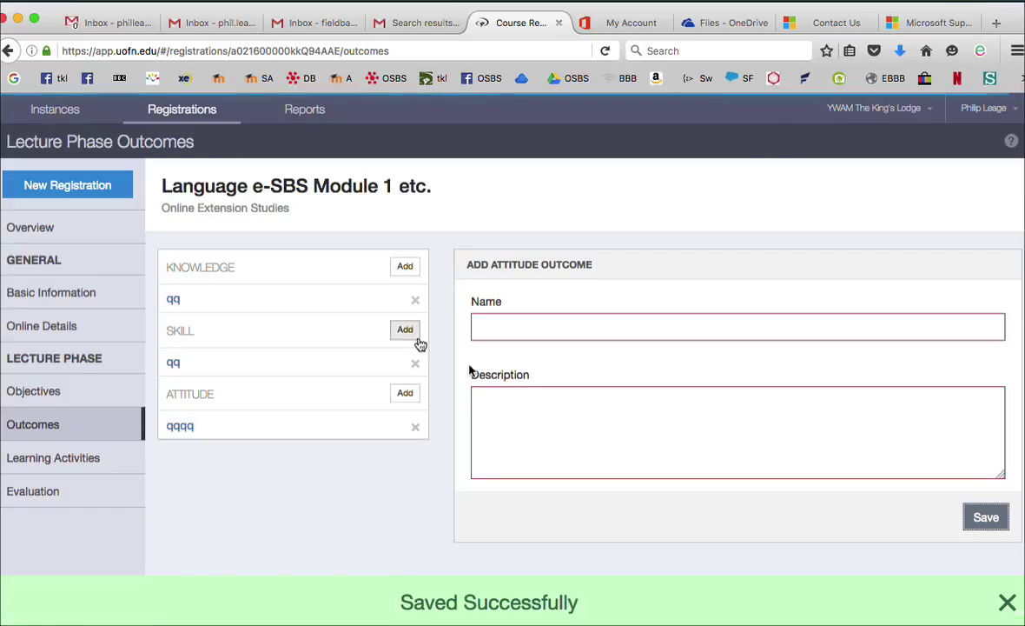
pyautogui.click(43, 230)
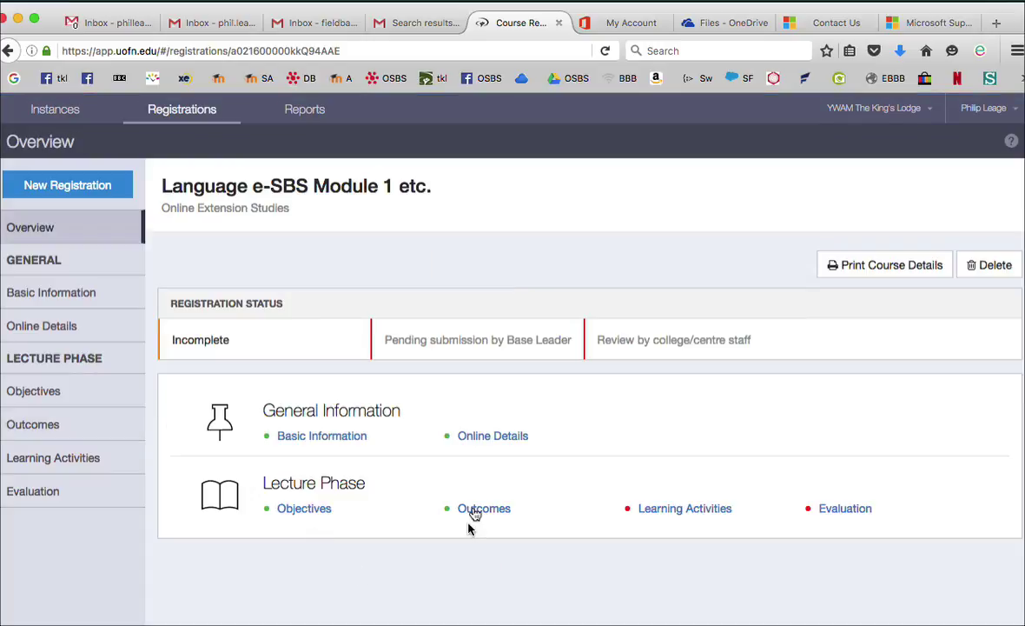
# Go to the course's Learning Activities section and start a blank new activity
pyautogui.click(667, 508)
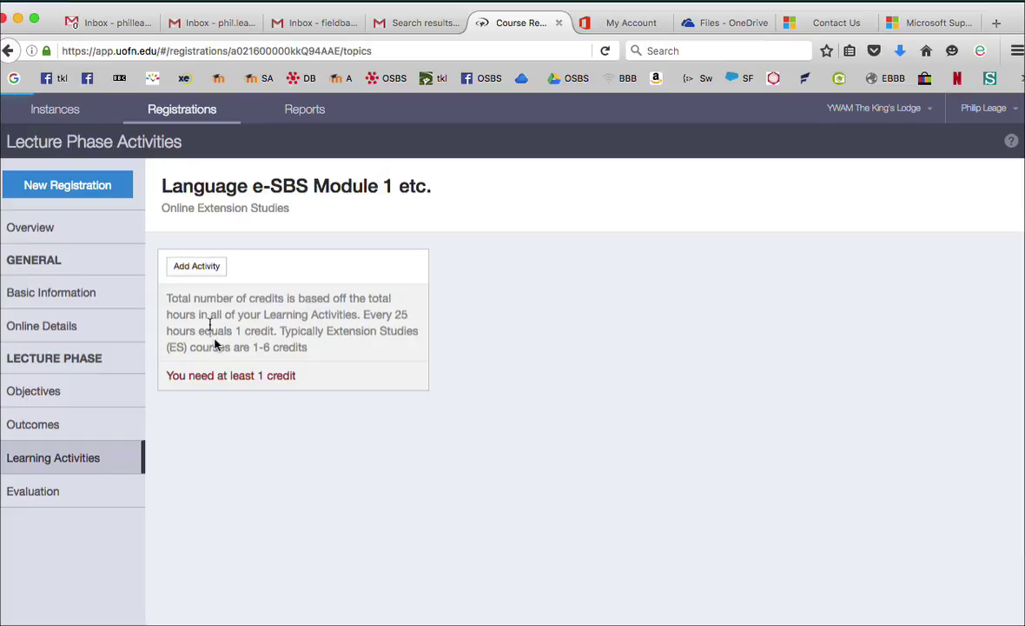
pyautogui.click(201, 268)
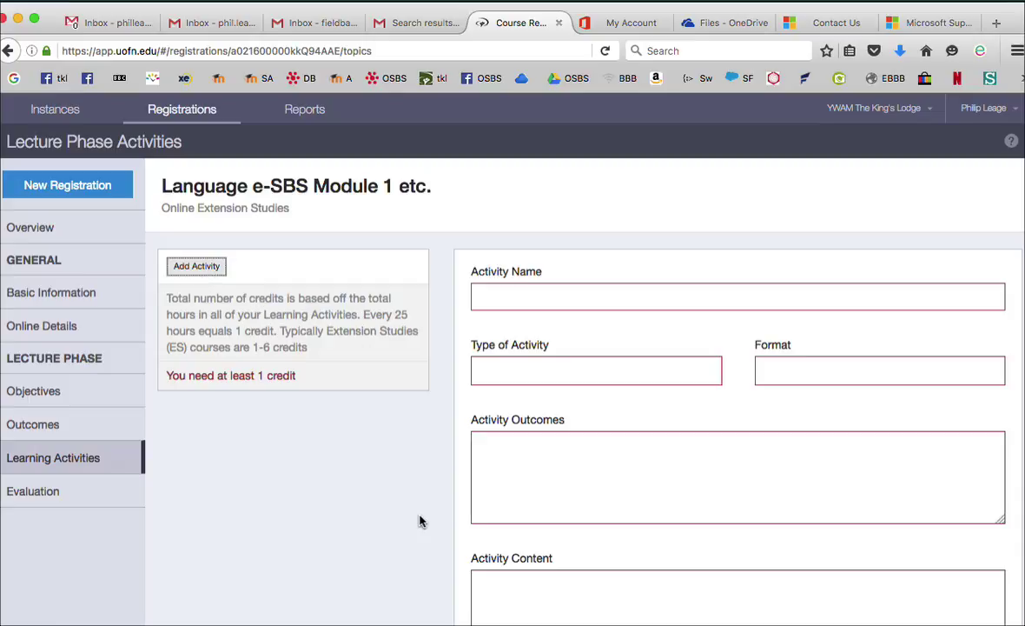
# Look over the activity form fields and the Type and Format choices without selecting any
pyautogui.click(575, 492)
pyautogui.scroll(-3, 569, 500)
pyautogui.click(523, 499)
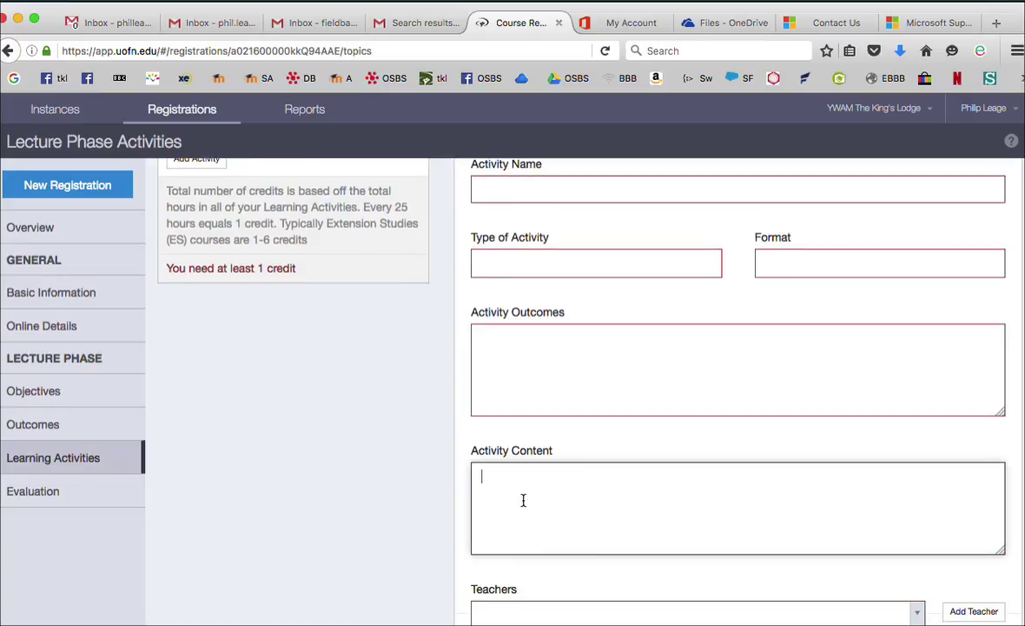
pyautogui.scroll(3, 523, 499)
pyautogui.click(523, 500)
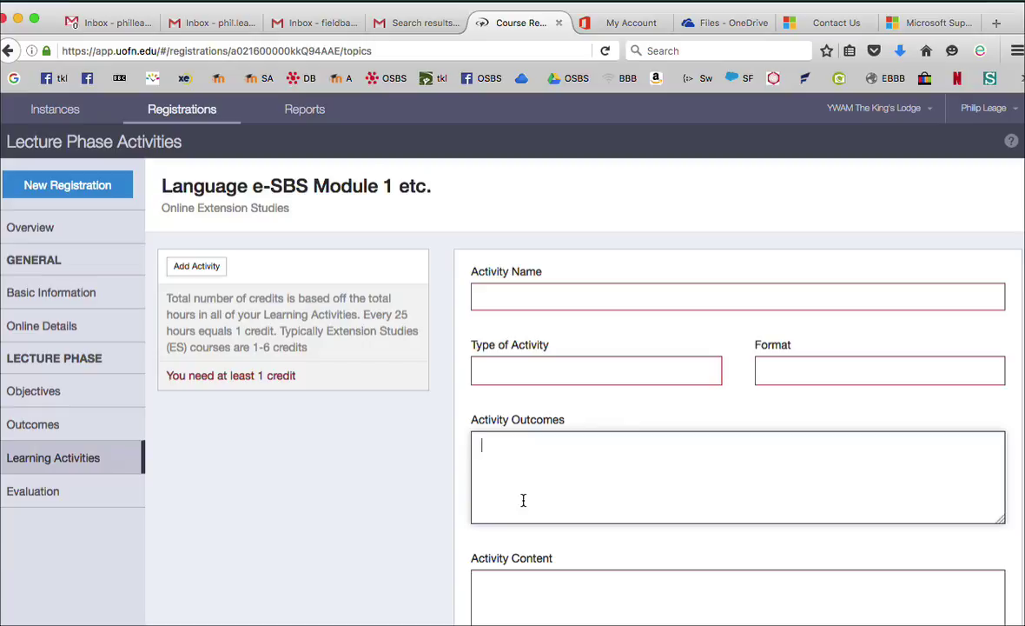
pyautogui.click(494, 294)
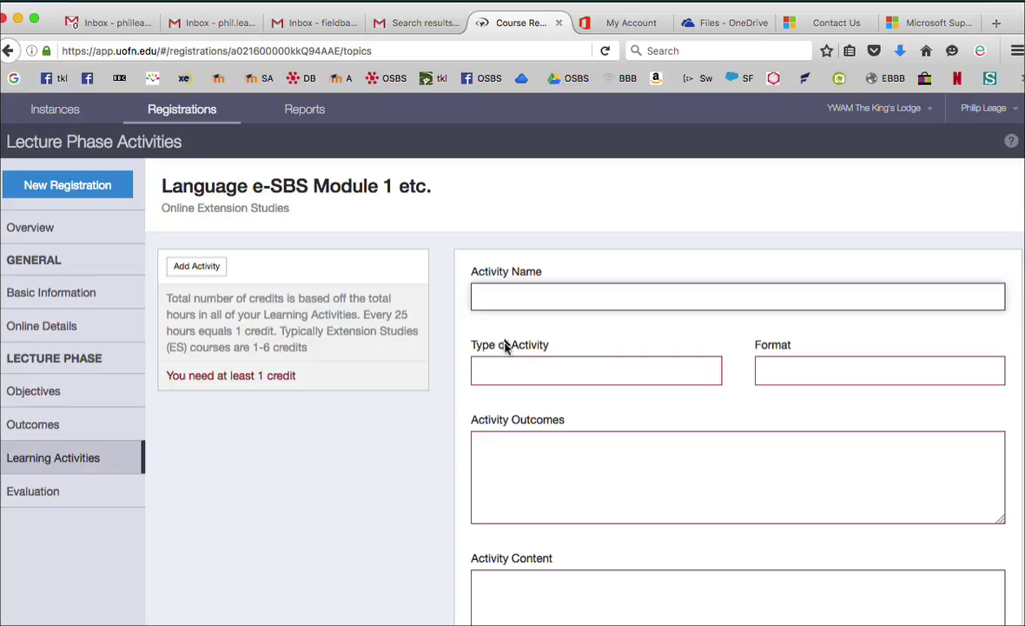
pyautogui.click(503, 376)
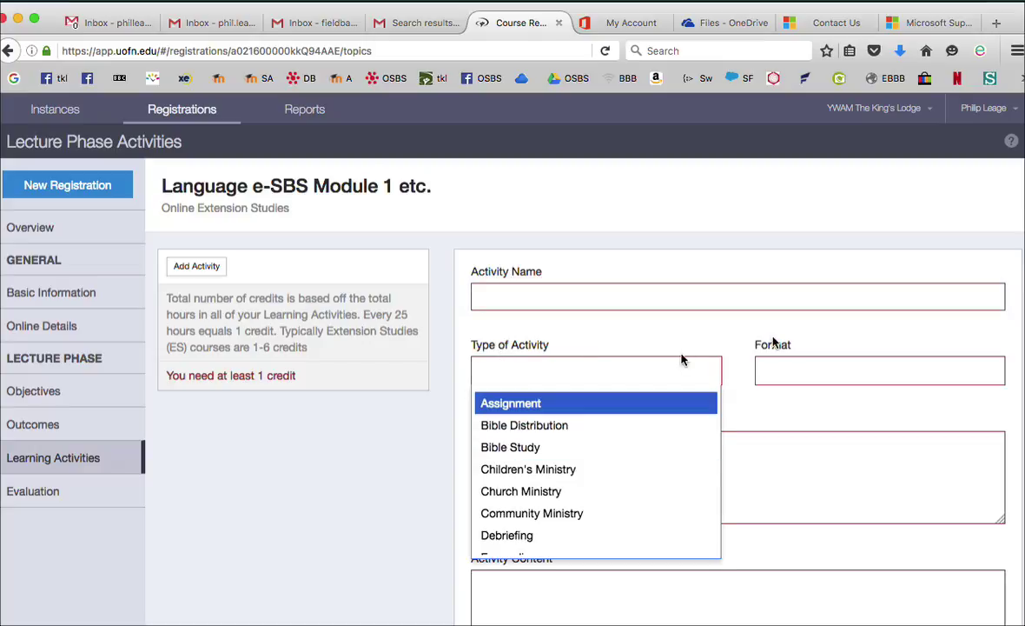
pyautogui.click(805, 369)
pyautogui.click(805, 369)
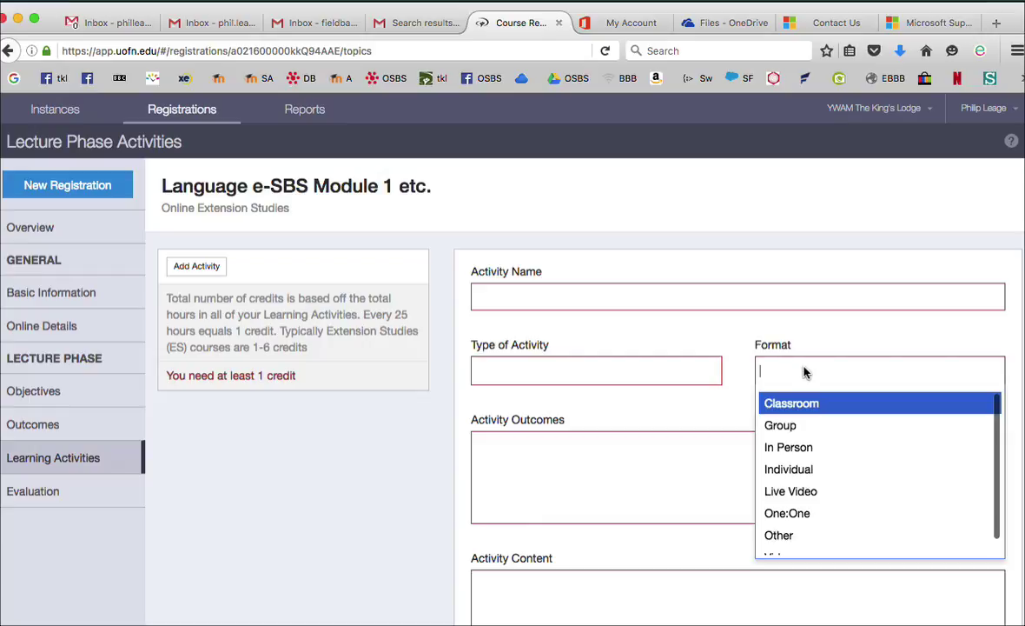
pyautogui.click(539, 445)
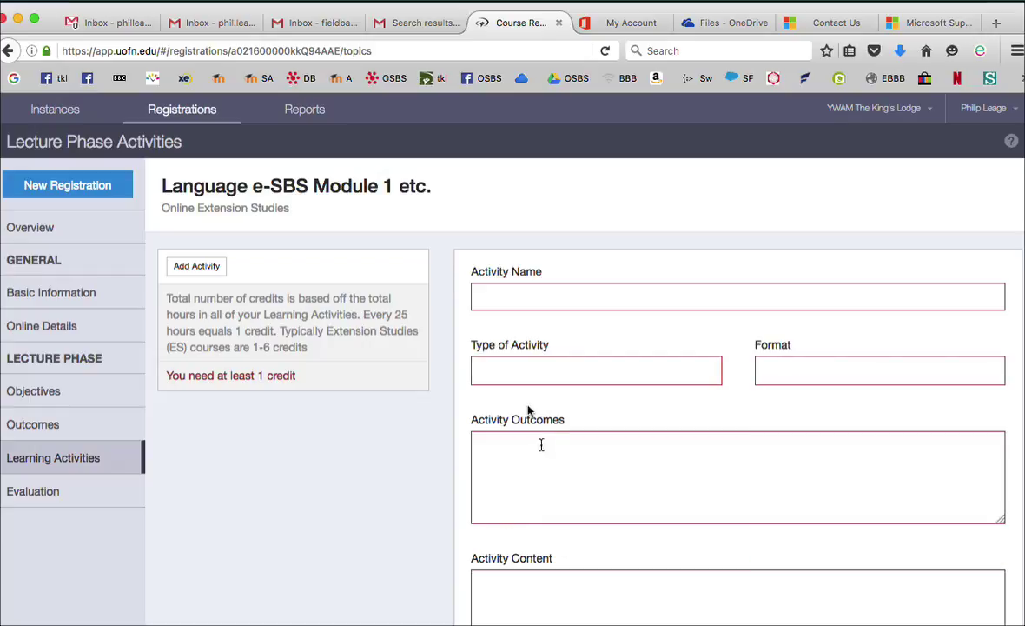
# Name the activity 'qq', and leave Type and Format empty after 'qq' finds no match
pyautogui.click(491, 297)
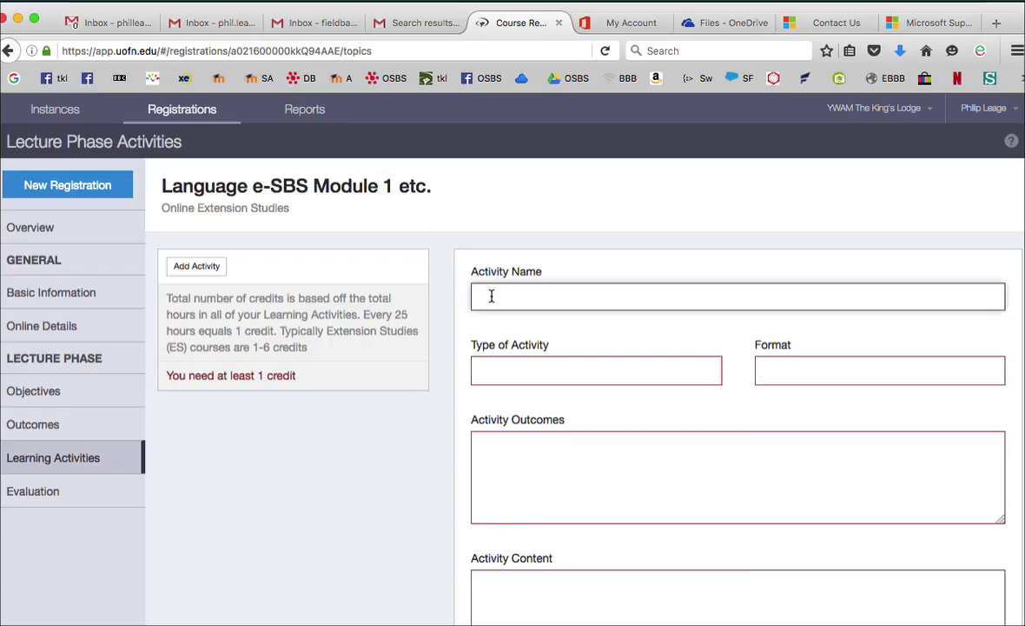
pyautogui.write('qq')
pyautogui.click(509, 374)
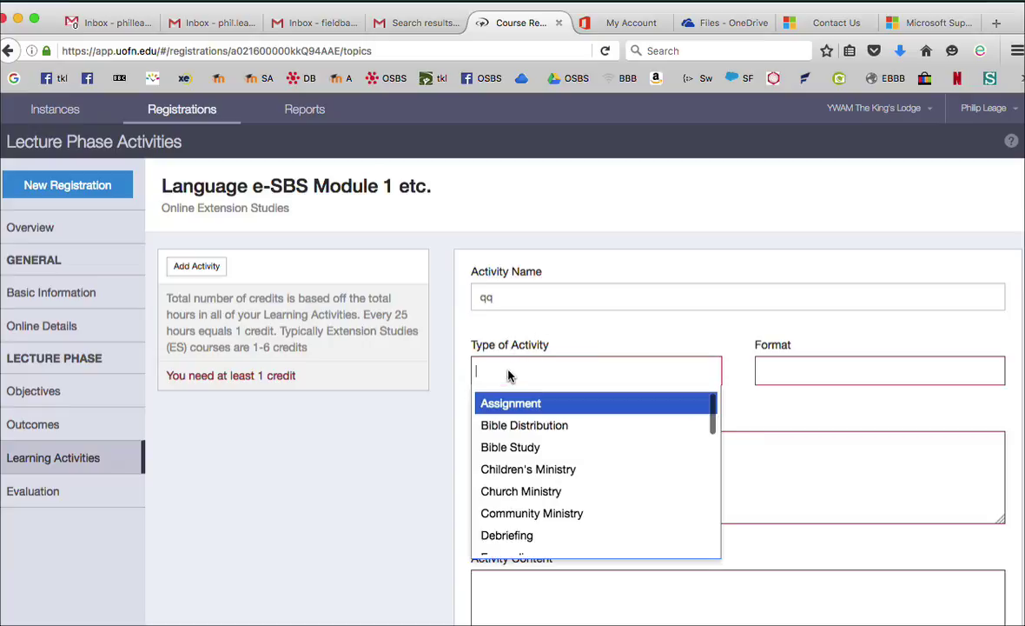
pyautogui.write('qq')
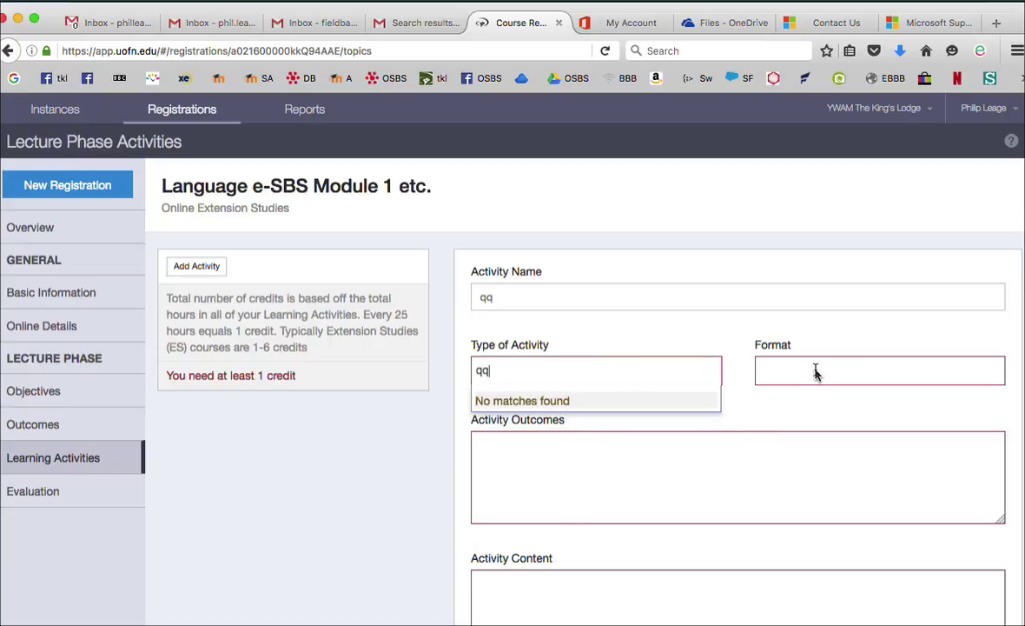
pyautogui.press('Escape')
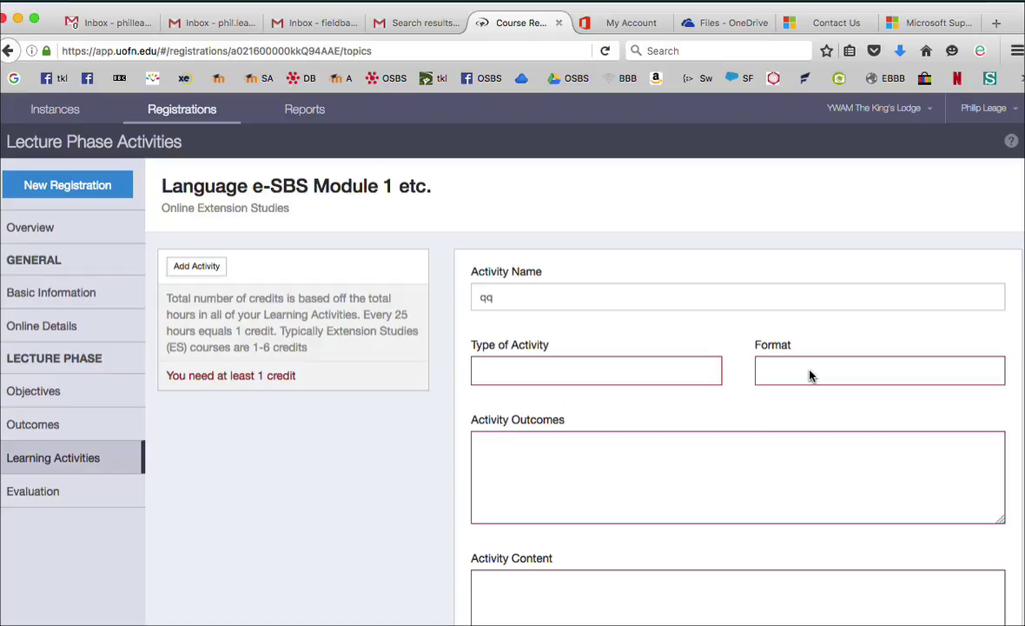
pyautogui.click(810, 375)
pyautogui.write('qq')
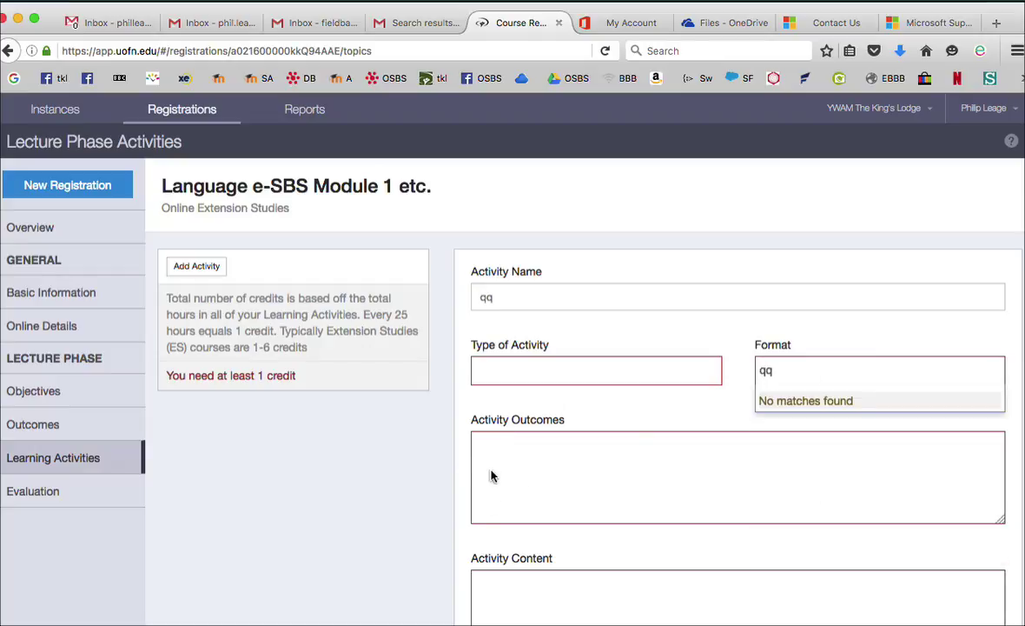
pyautogui.press('Escape')
# Enter 'qq' as the activity outcomes
pyautogui.click(491, 470)
pyautogui.write('qq')
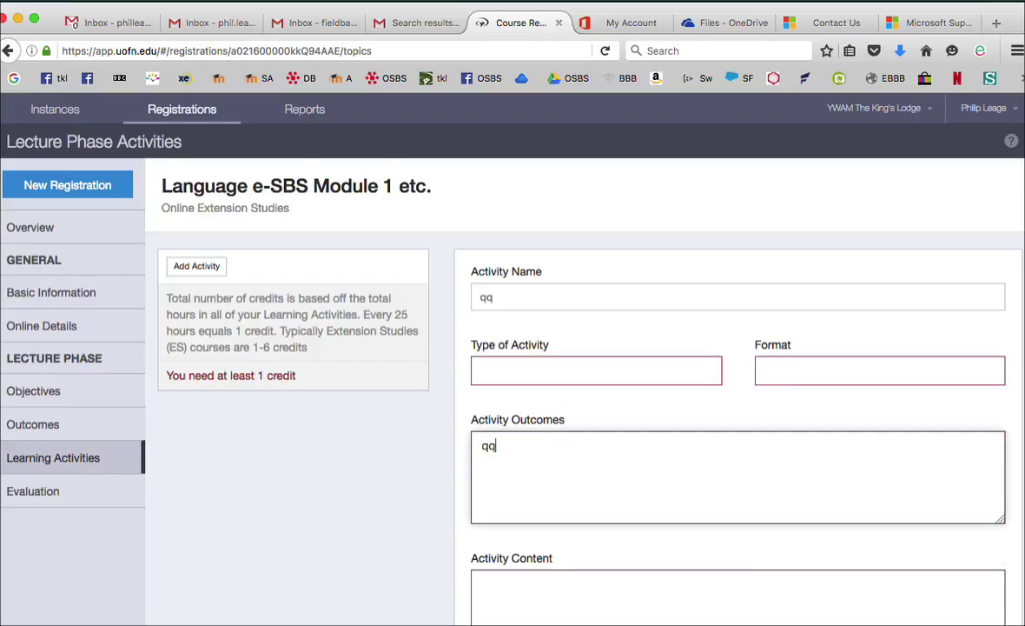
pyautogui.scroll(-5, 491, 470)
pyautogui.click(508, 392)
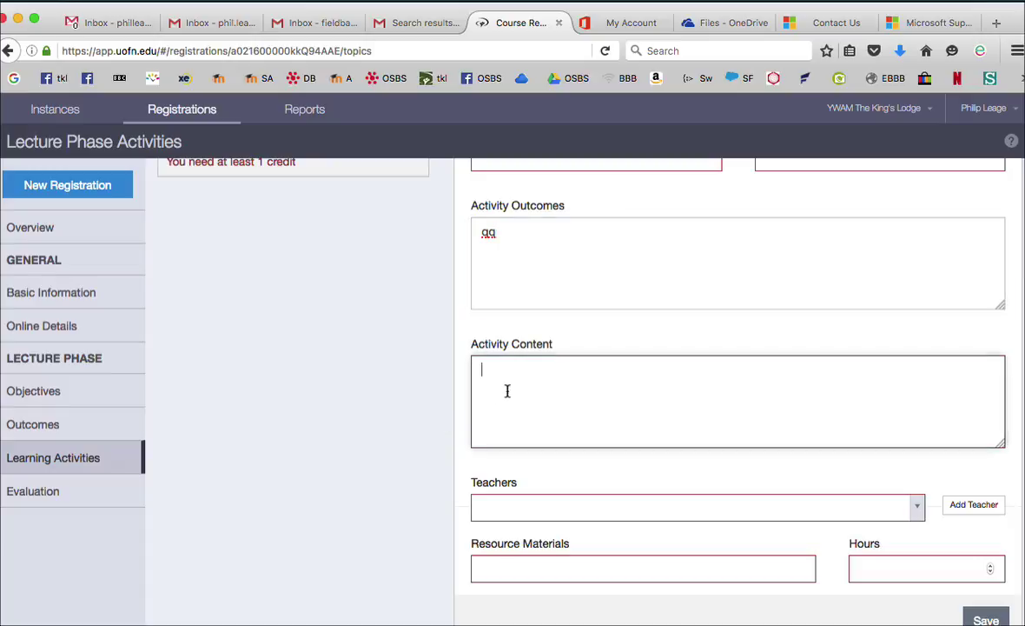
# Enter 'qq' as the activity content and add one teacher from the Teachers list
pyautogui.write('qq')
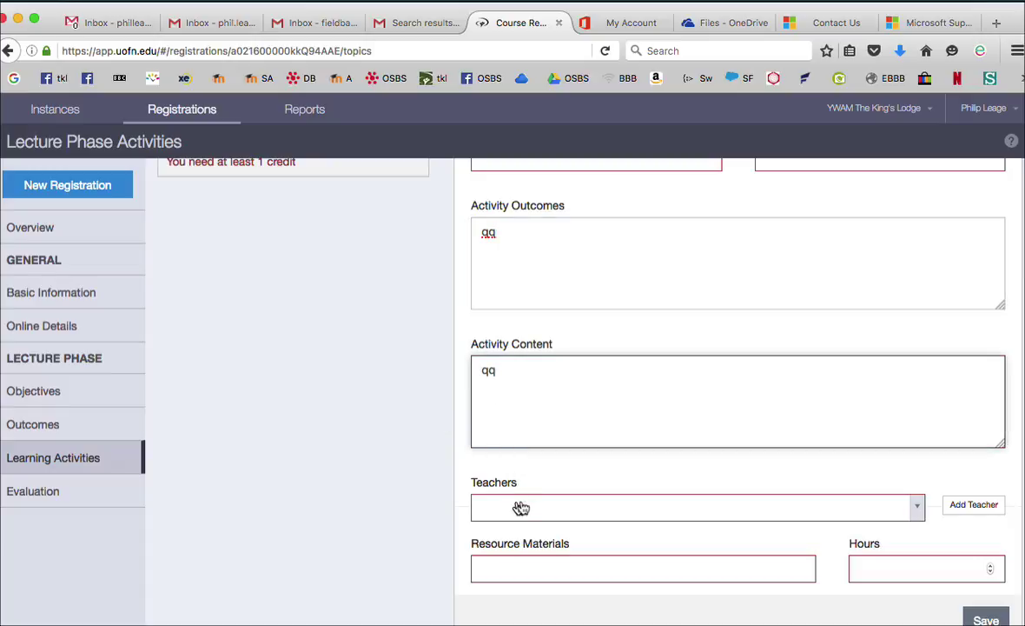
pyautogui.click(916, 511)
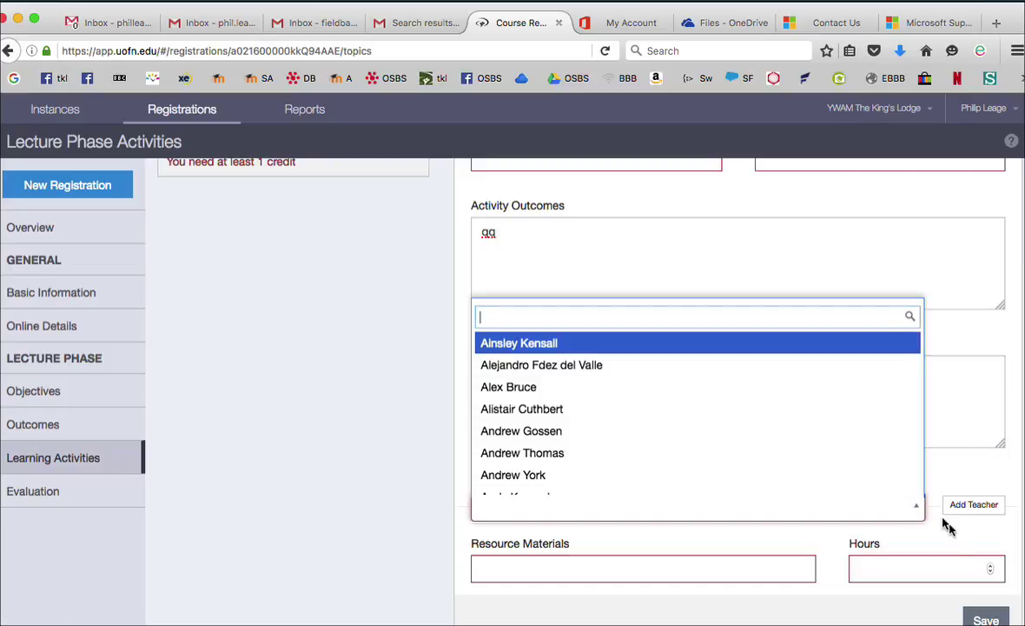
pyautogui.scroll(-3, 651, 409)
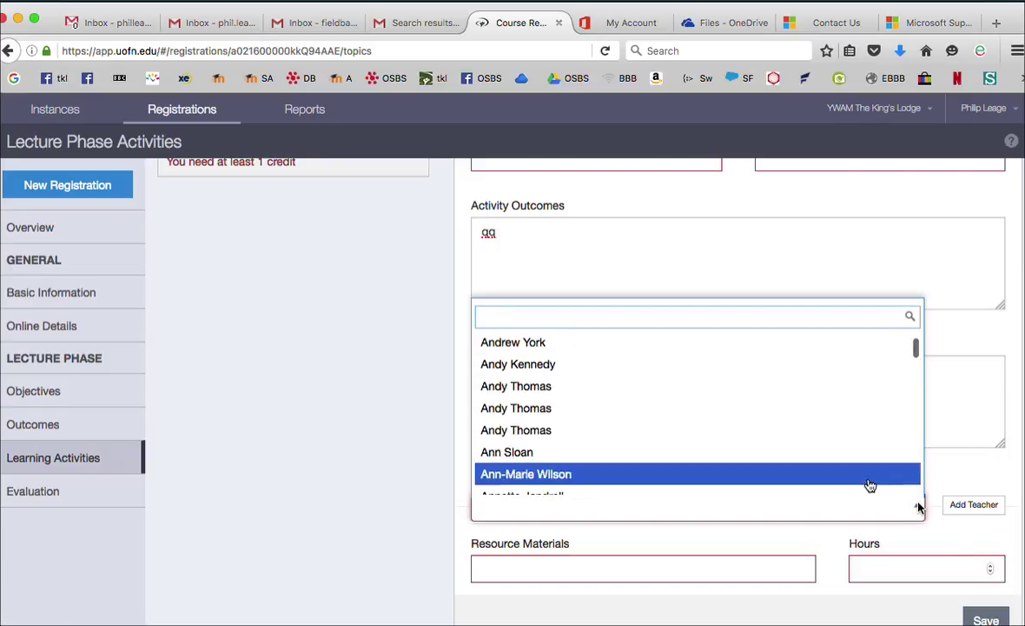
pyautogui.click(631, 382)
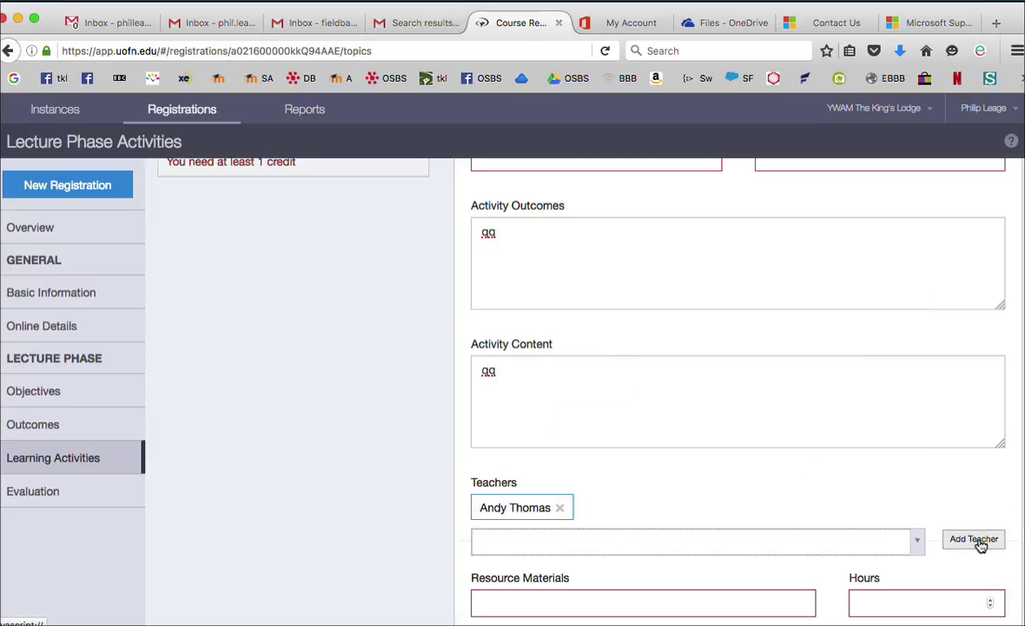
pyautogui.scroll(-2, 737, 553)
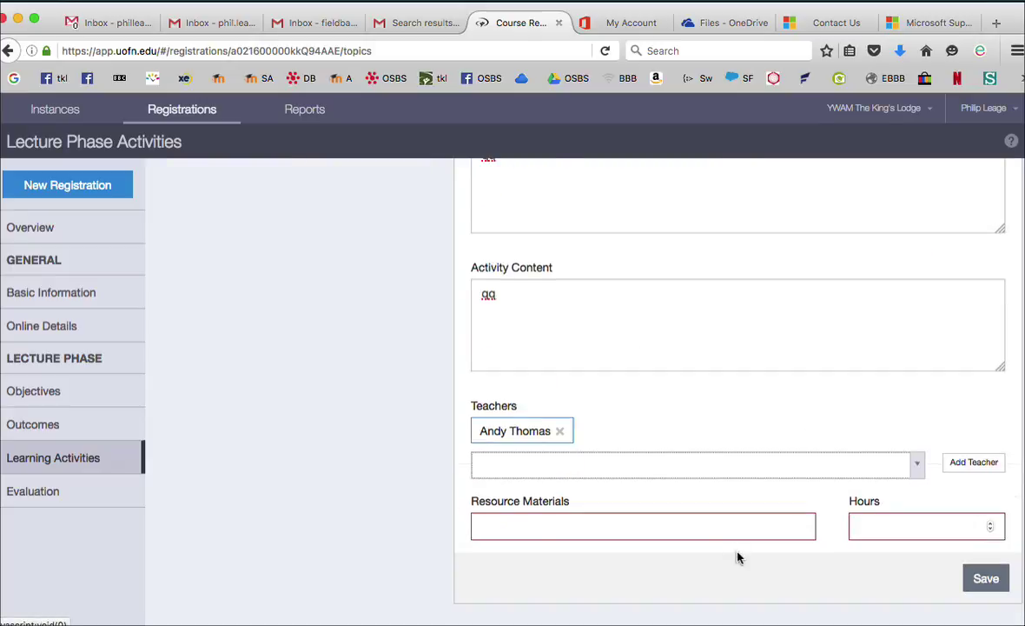
pyautogui.click(512, 529)
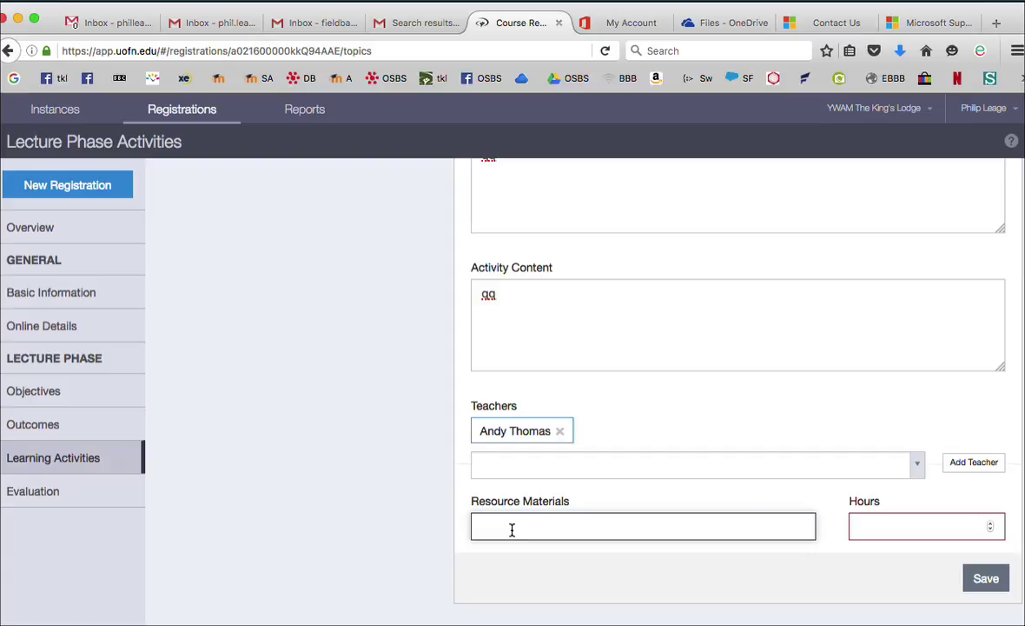
# Enter 'qq' resource materials, set hours to 50, and try saving the activity
pyautogui.write('qq')
pyautogui.click(894, 526)
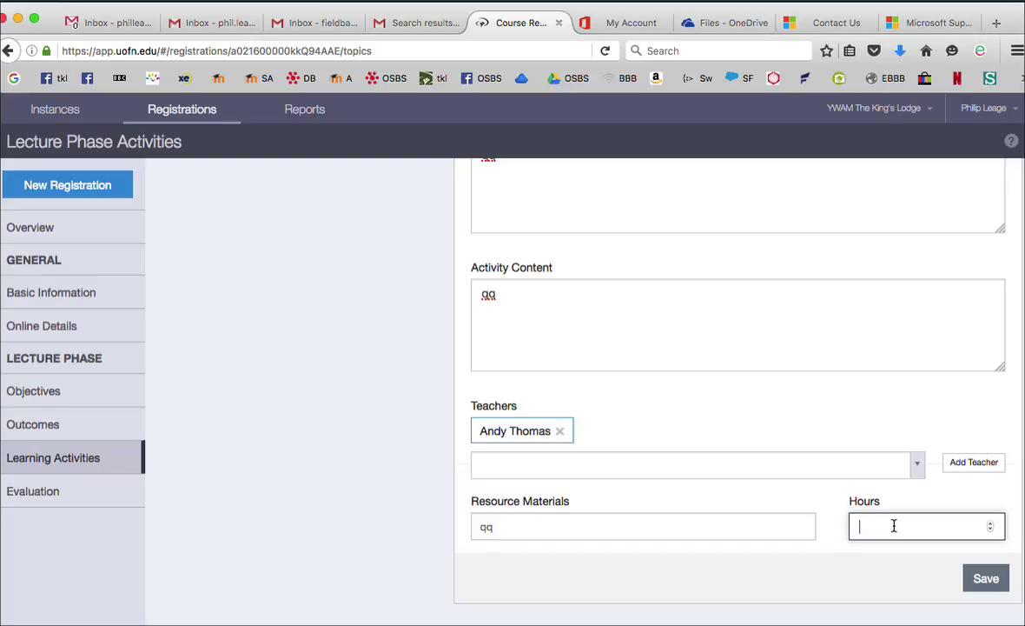
pyautogui.write('50')
pyautogui.click(987, 575)
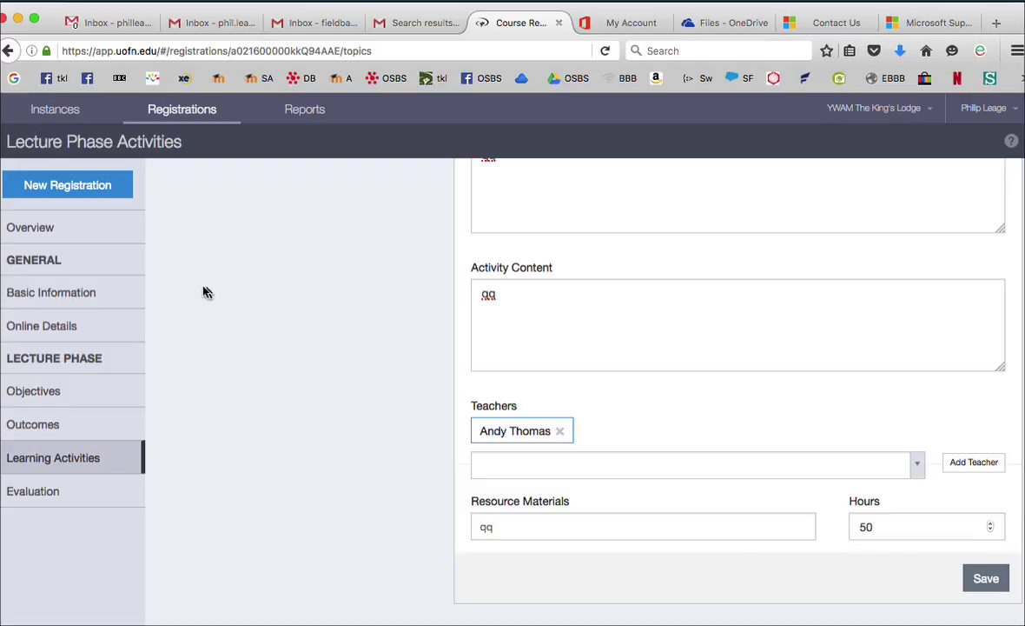
# From the overview, start another new learning activity and name it 'qq'
pyautogui.click(22, 224)
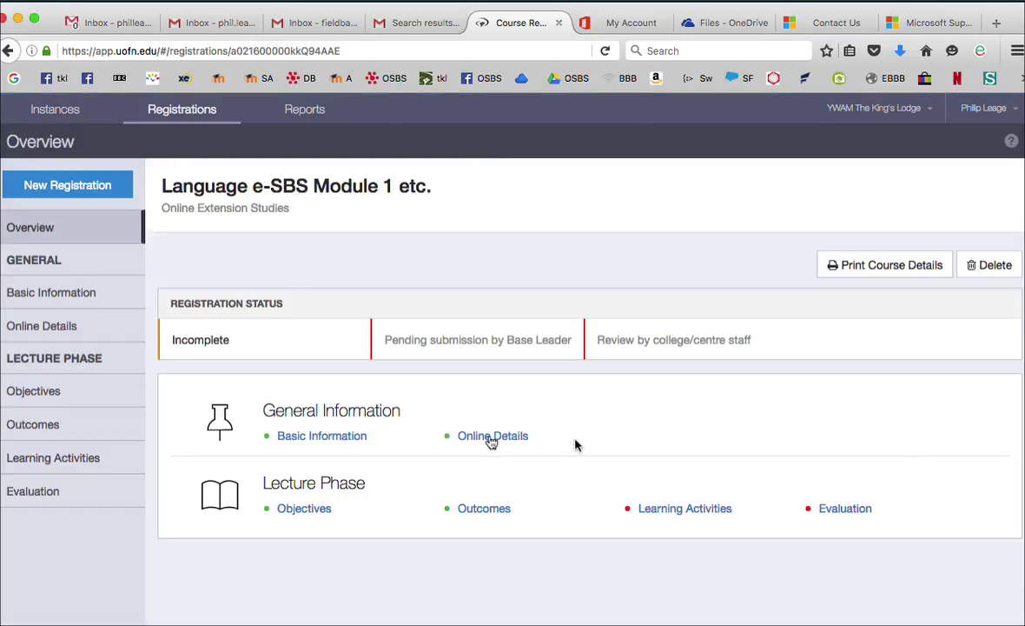
pyautogui.click(689, 511)
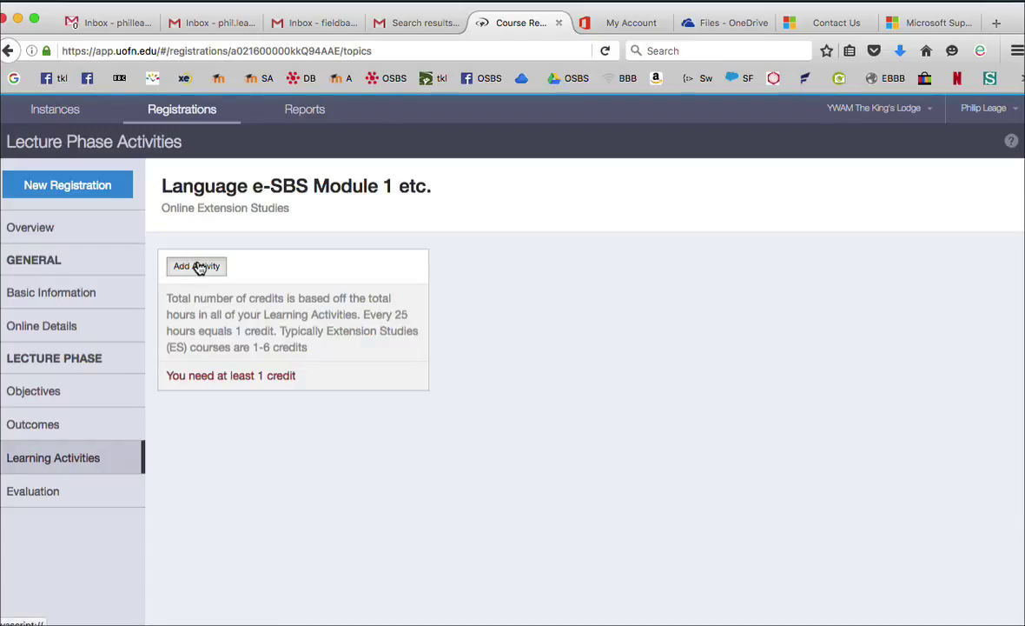
pyautogui.click(199, 267)
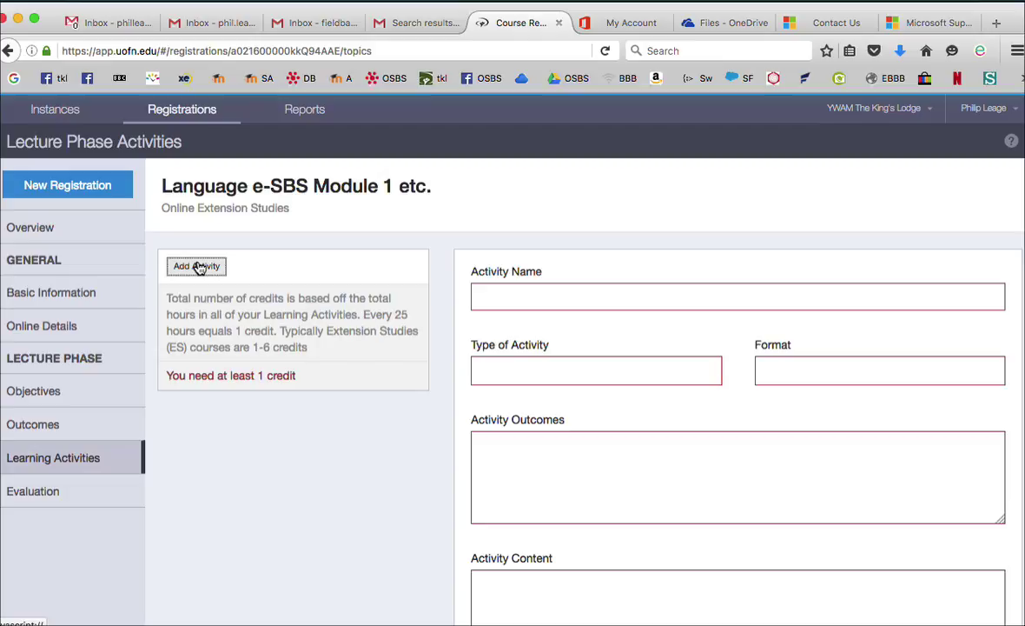
pyautogui.click(525, 298)
pyautogui.write('qq')
# Set the activity type to Bible Study, the format to Individual, and the outcomes to 'qq'
pyautogui.click(482, 371)
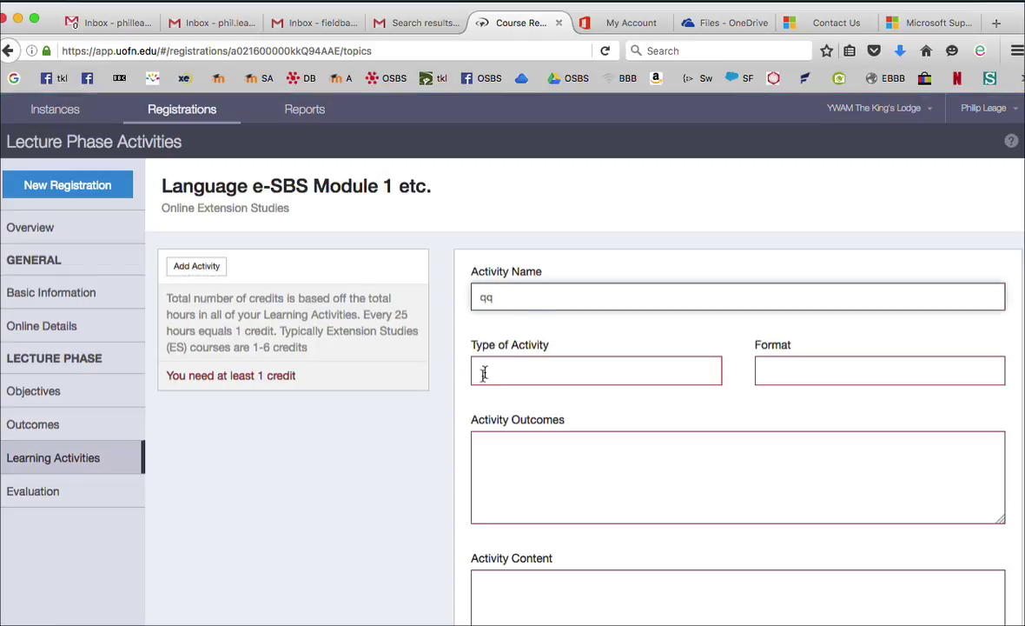
pyautogui.click(497, 372)
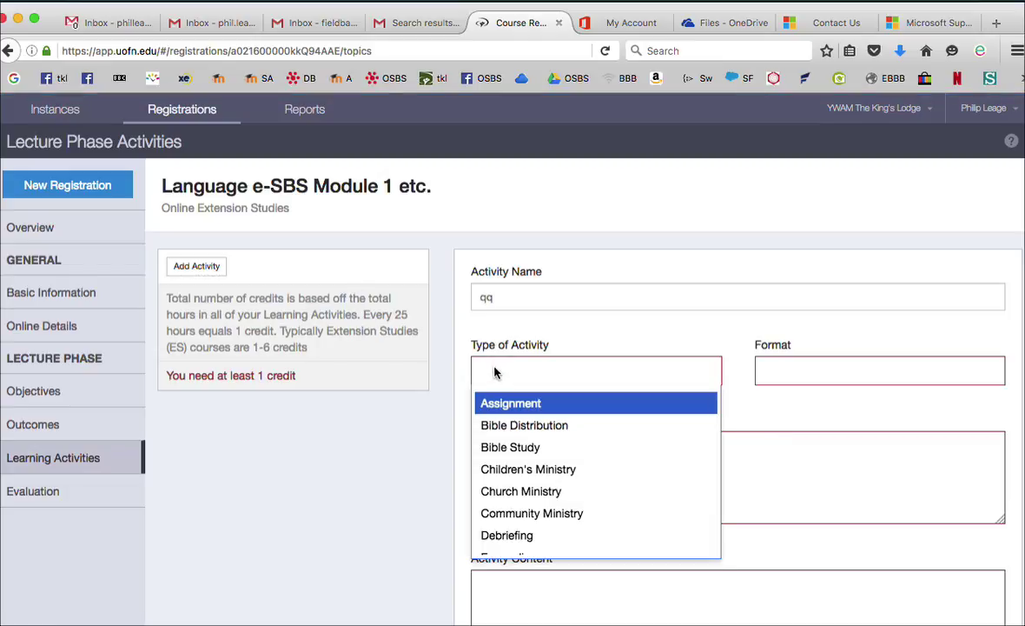
pyautogui.write('qq')
pyautogui.press('BackSpace')
pyautogui.press('BackSpace')
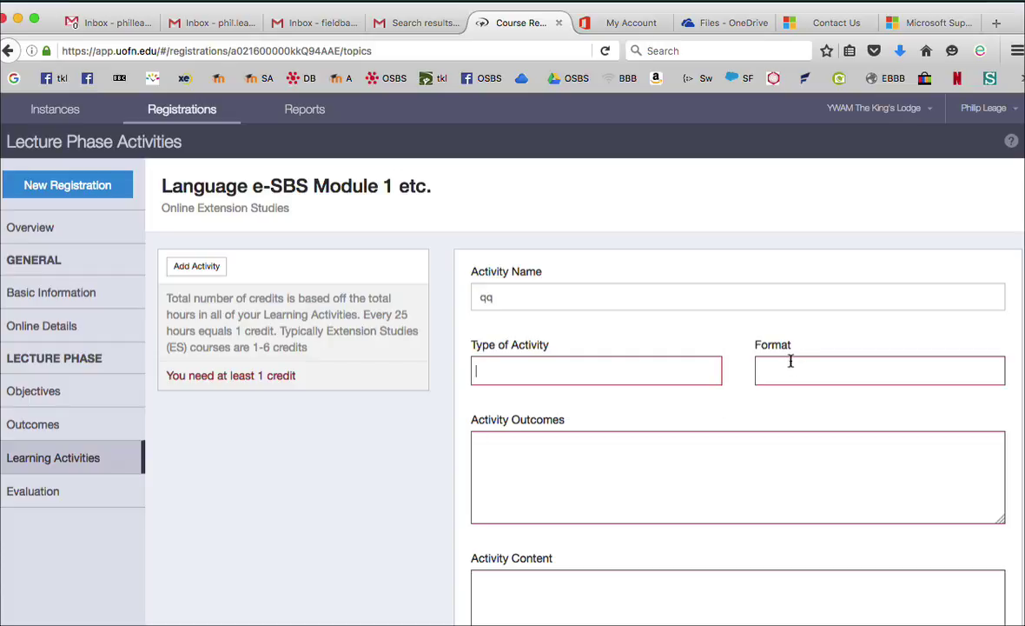
pyautogui.click(581, 378)
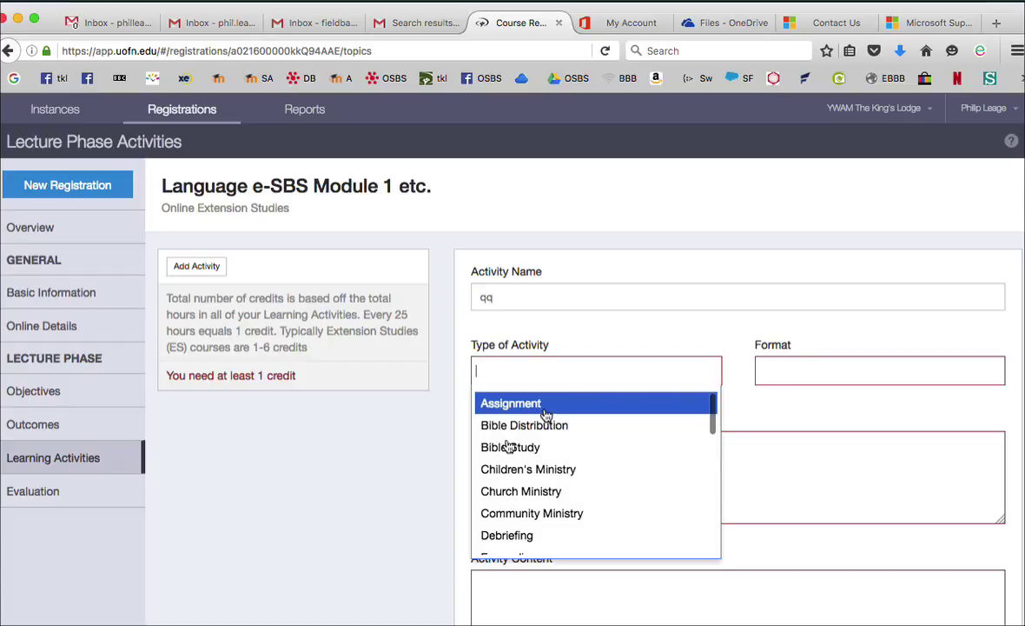
pyautogui.click(515, 447)
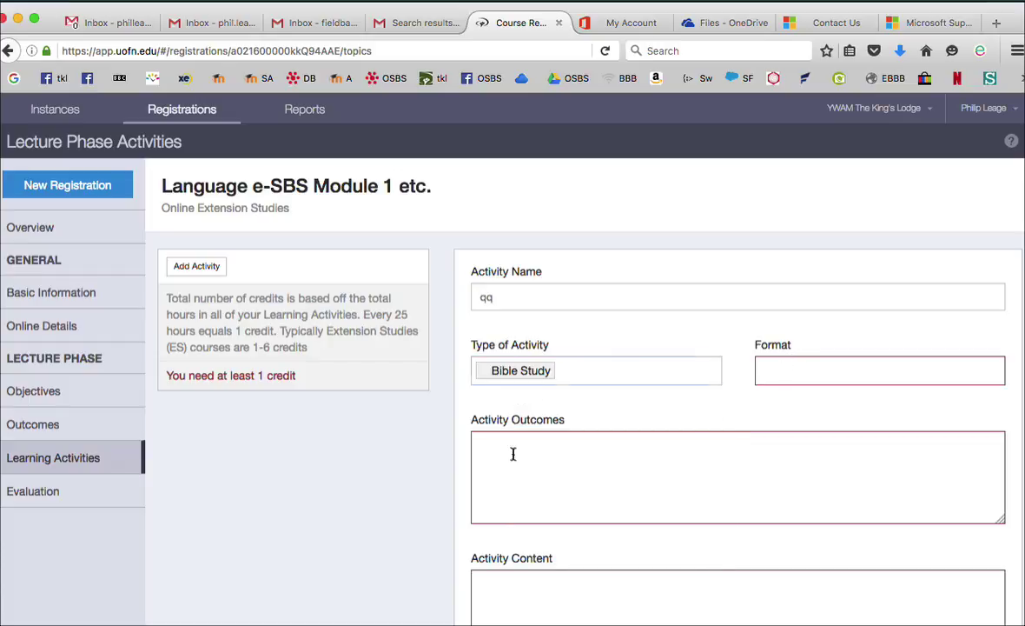
pyautogui.click(787, 382)
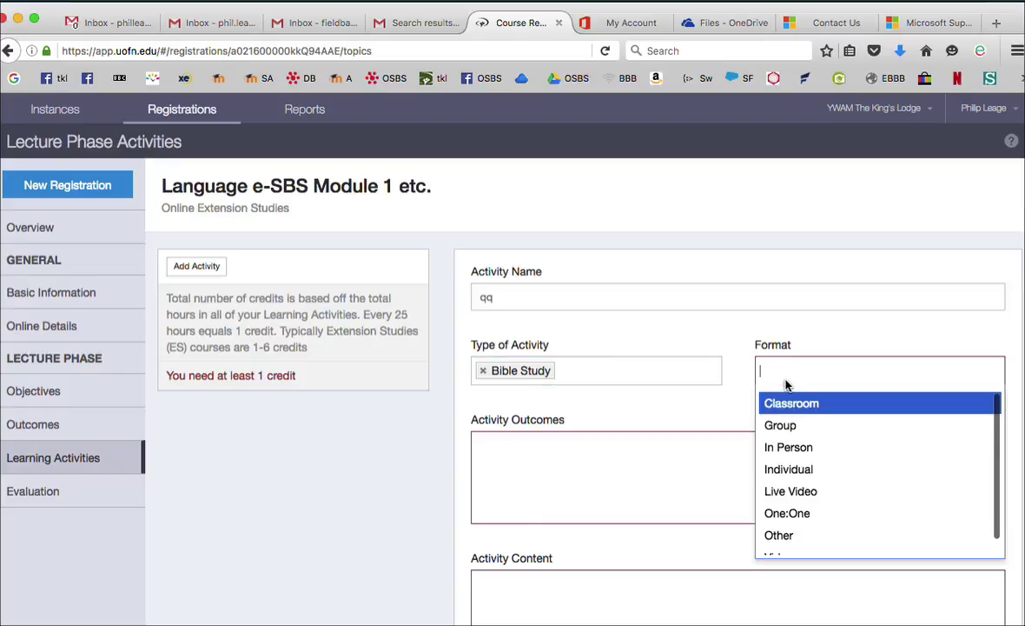
pyautogui.click(786, 468)
pyautogui.click(534, 481)
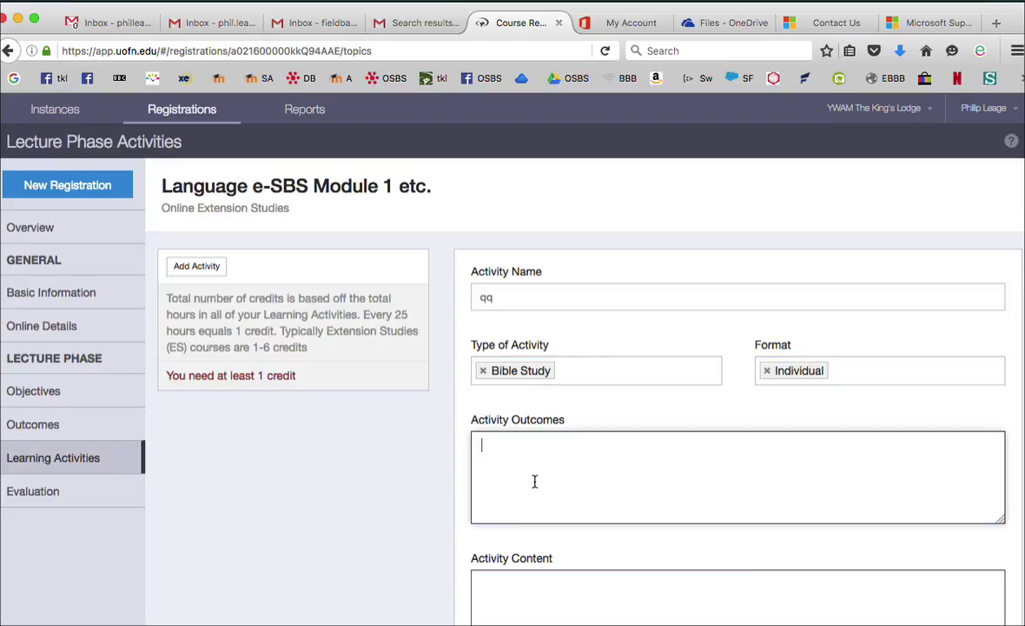
pyautogui.write('qq')
pyautogui.click(517, 607)
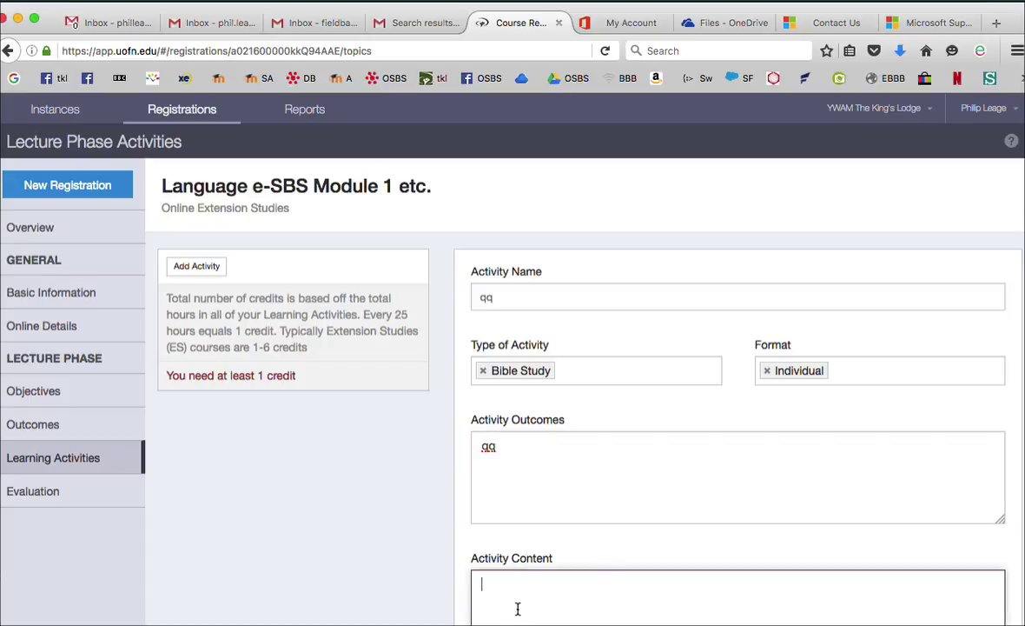
# Enter 'qq' as the activity content and add a teacher
pyautogui.write('qq')
pyautogui.scroll(-3, 739, 391)
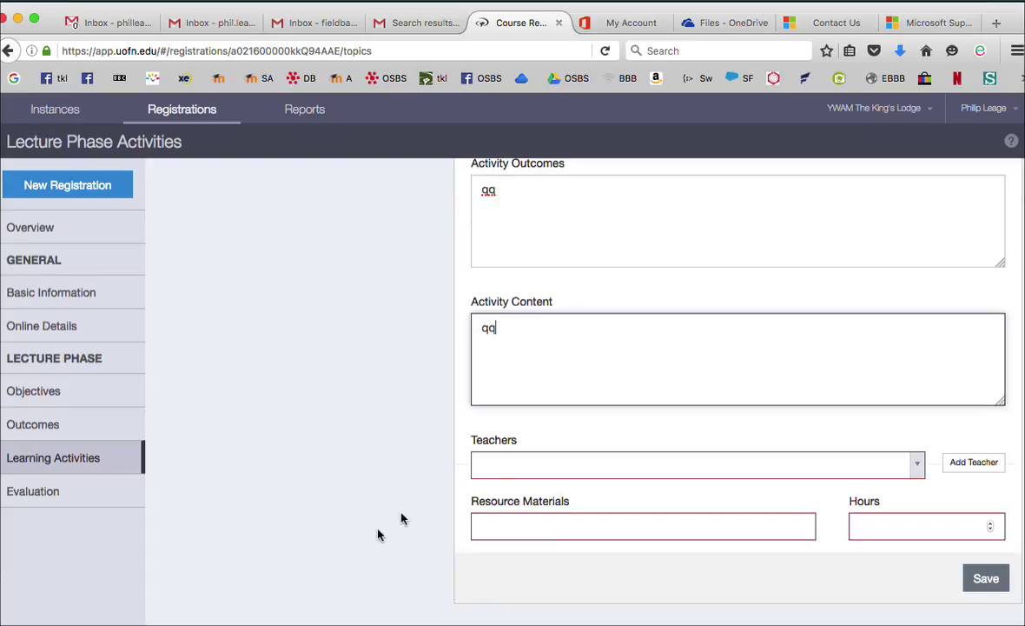
pyautogui.click(515, 472)
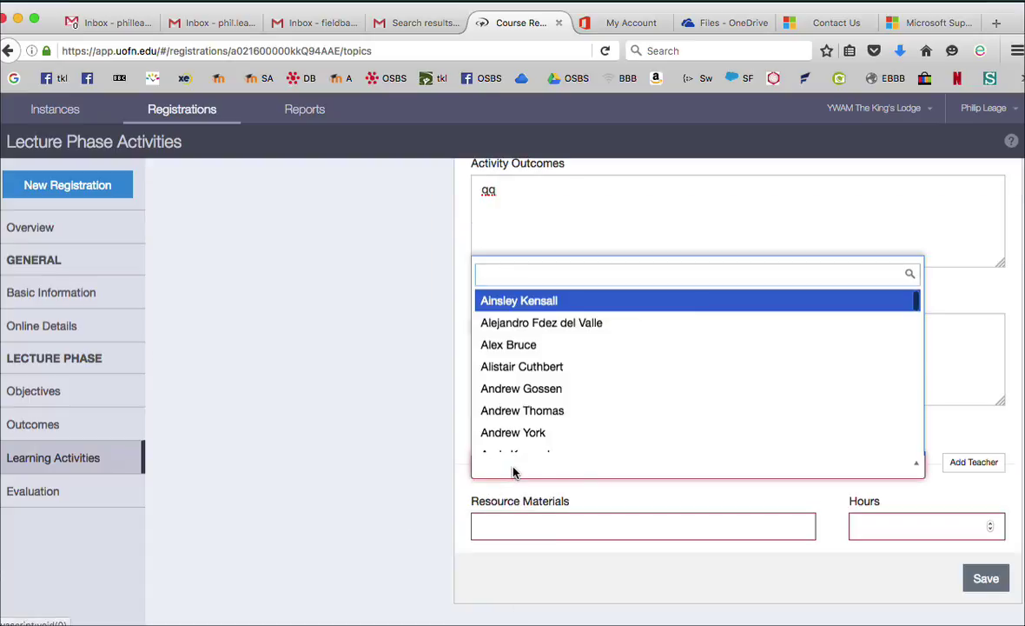
pyautogui.click(527, 412)
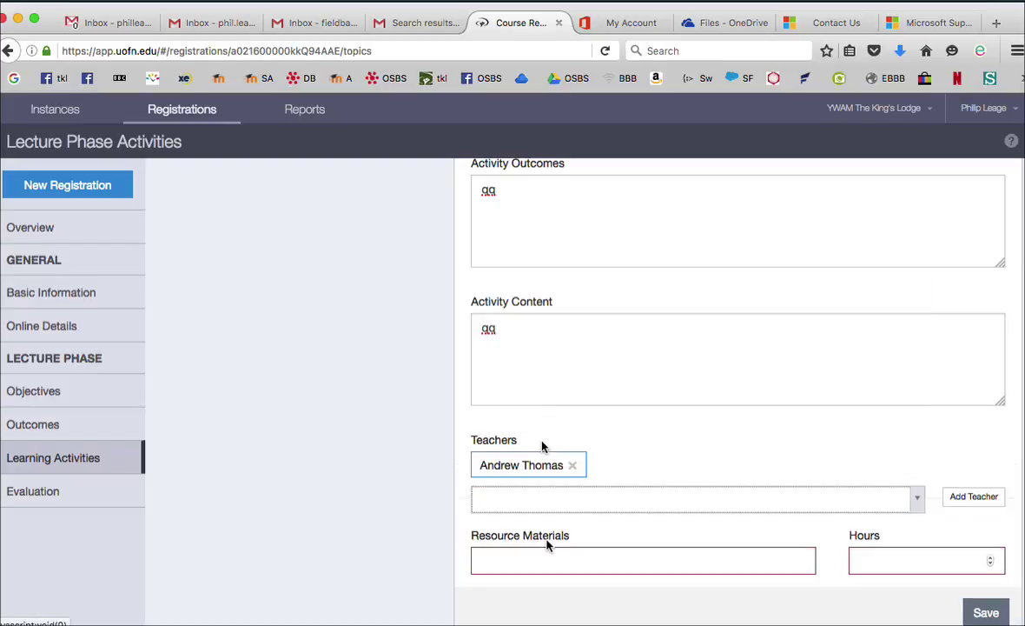
# Fill in resource materials, set hours to 5, and save the learning activity
pyautogui.click(519, 563)
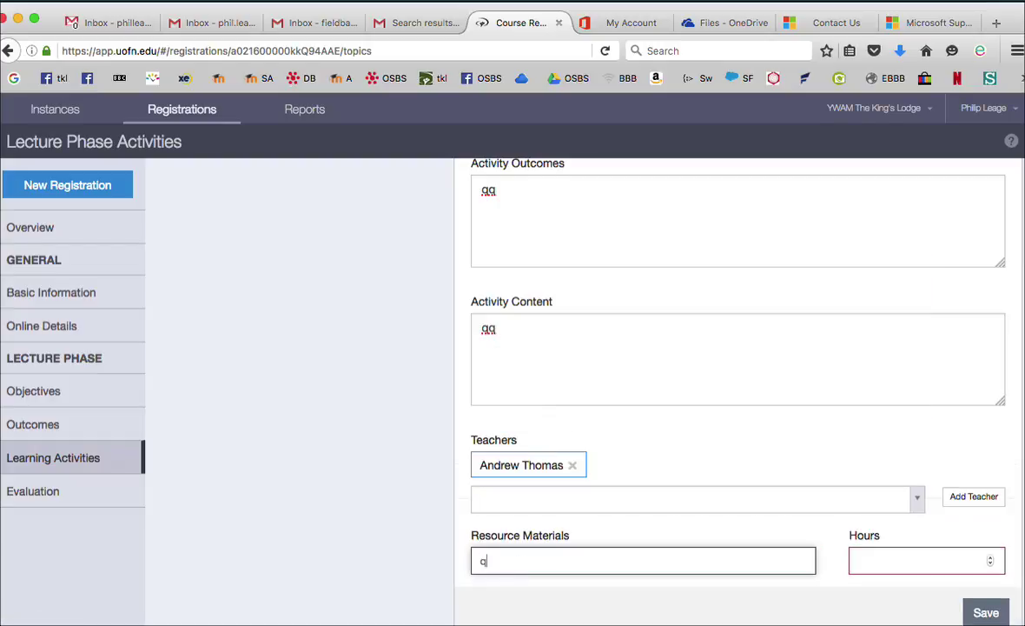
pyautogui.click(900, 559)
pyautogui.write('50')
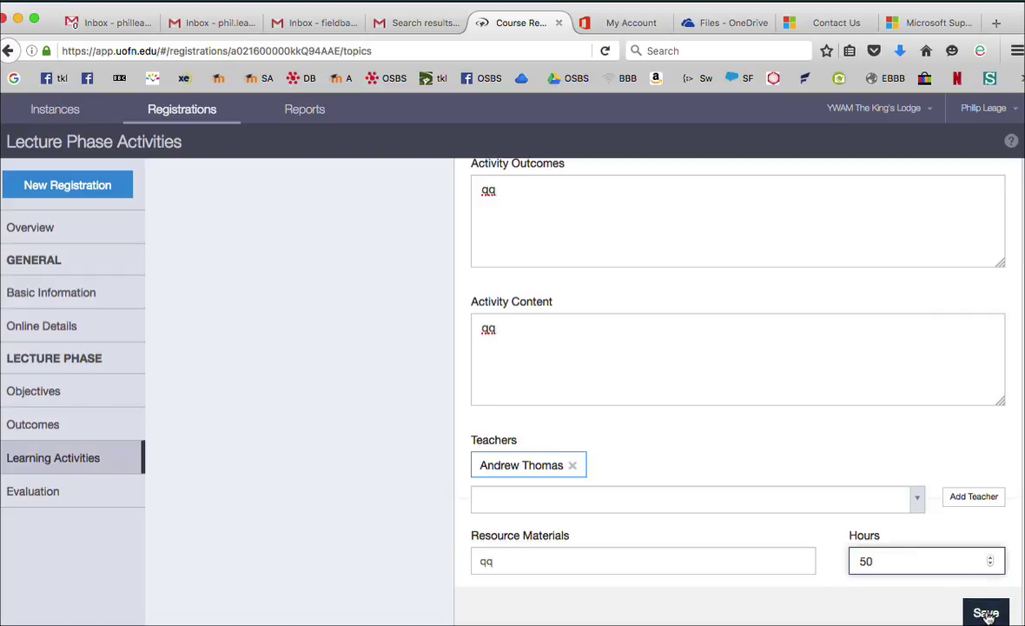
pyautogui.click(986, 614)
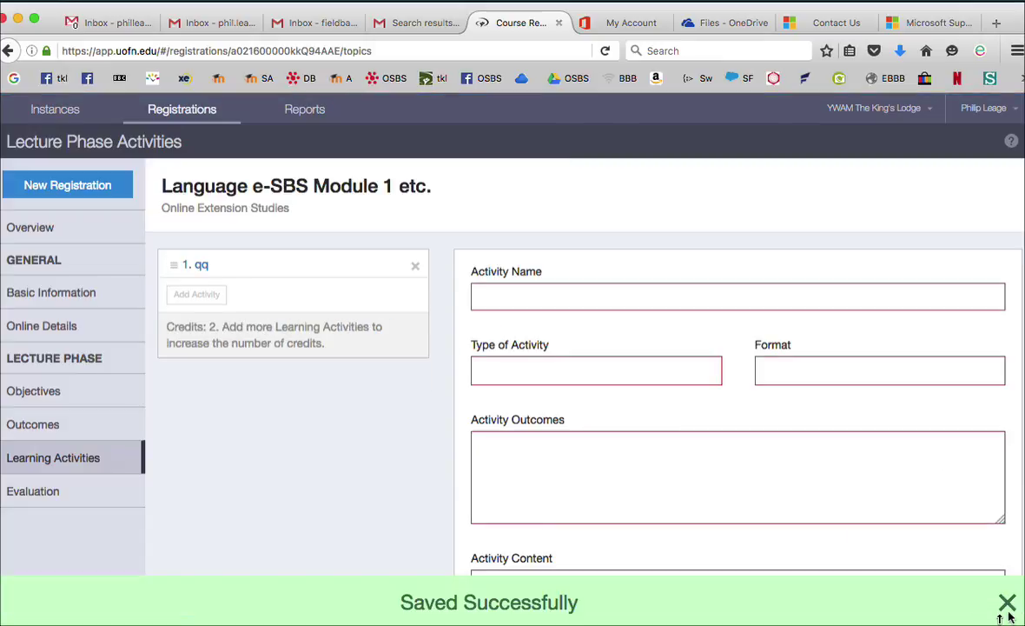
# Check the overview and the Learning Activities list, then go to the Evaluation section
pyautogui.click(31, 229)
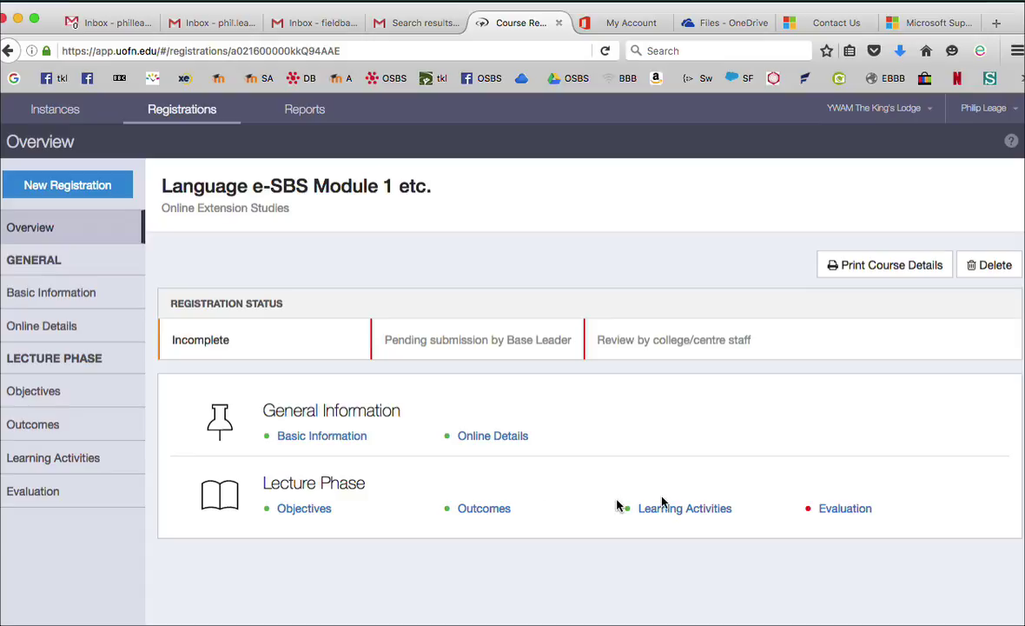
pyautogui.click(677, 513)
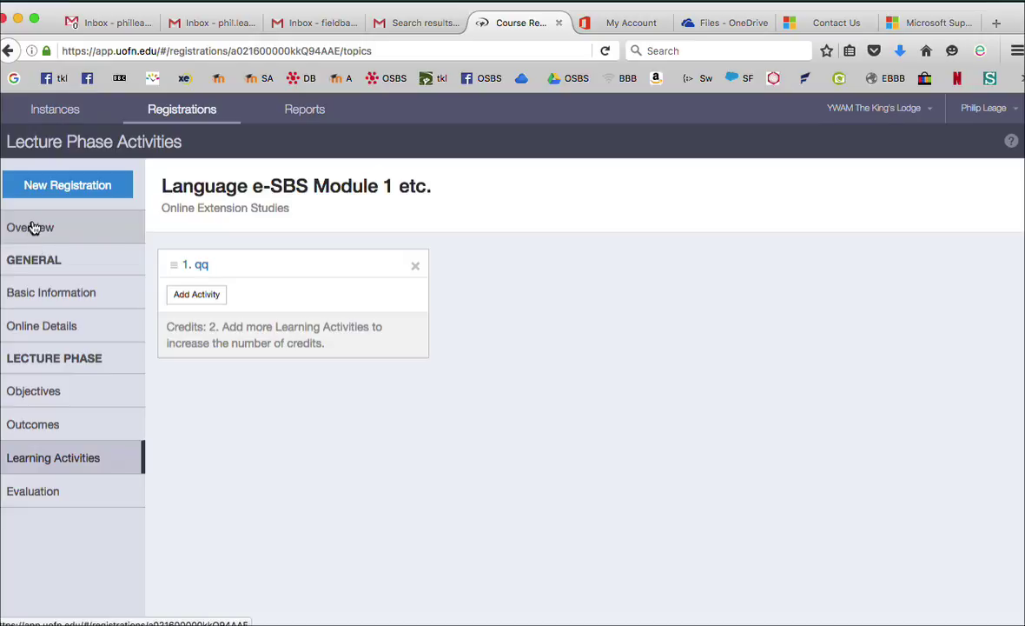
pyautogui.click(32, 227)
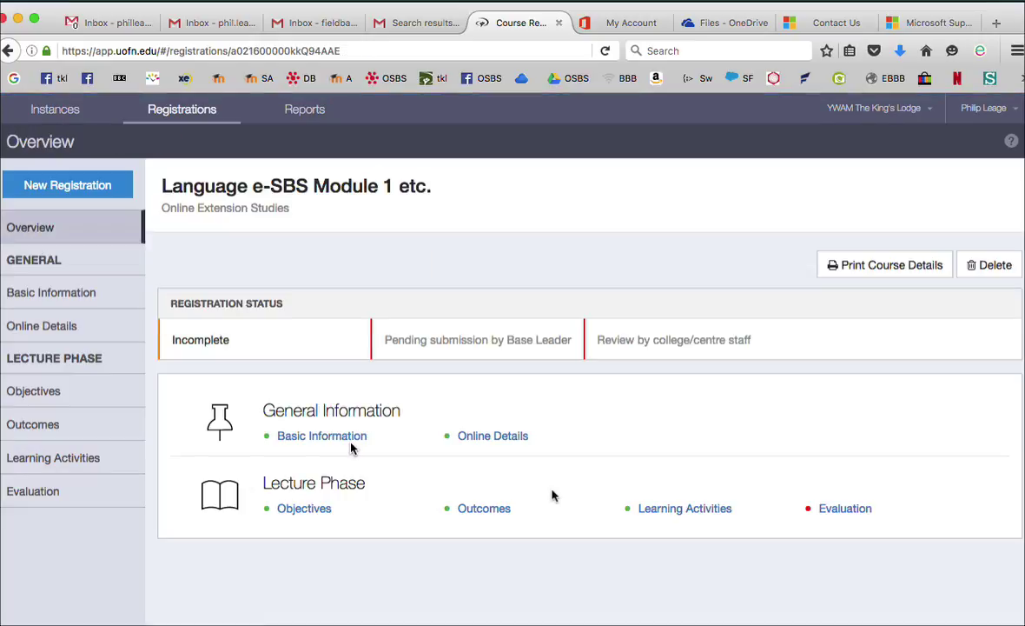
pyautogui.click(846, 510)
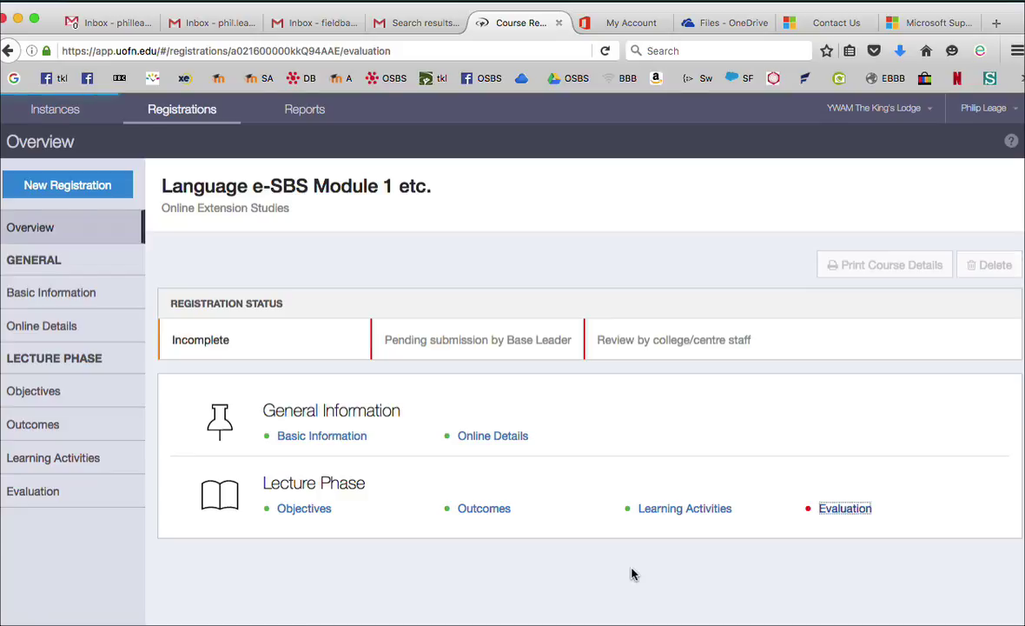
# Enter 'qq' for student evaluation, course evaluation and student feedback, then save
pyautogui.click(270, 367)
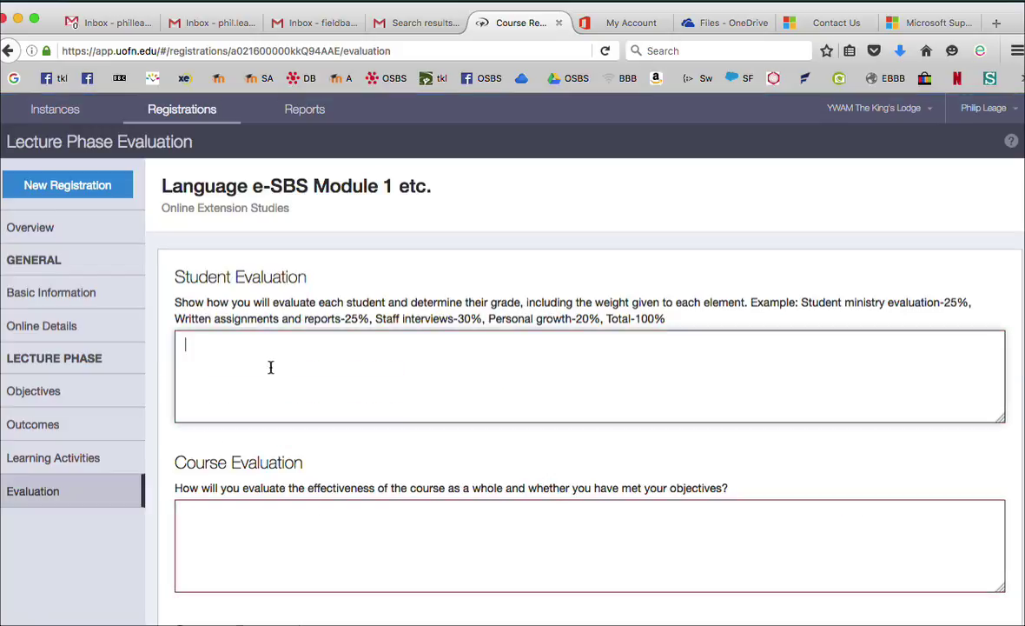
pyautogui.write('qq')
pyautogui.click(213, 521)
pyautogui.write('qq')
pyautogui.scroll(-5, 217, 487)
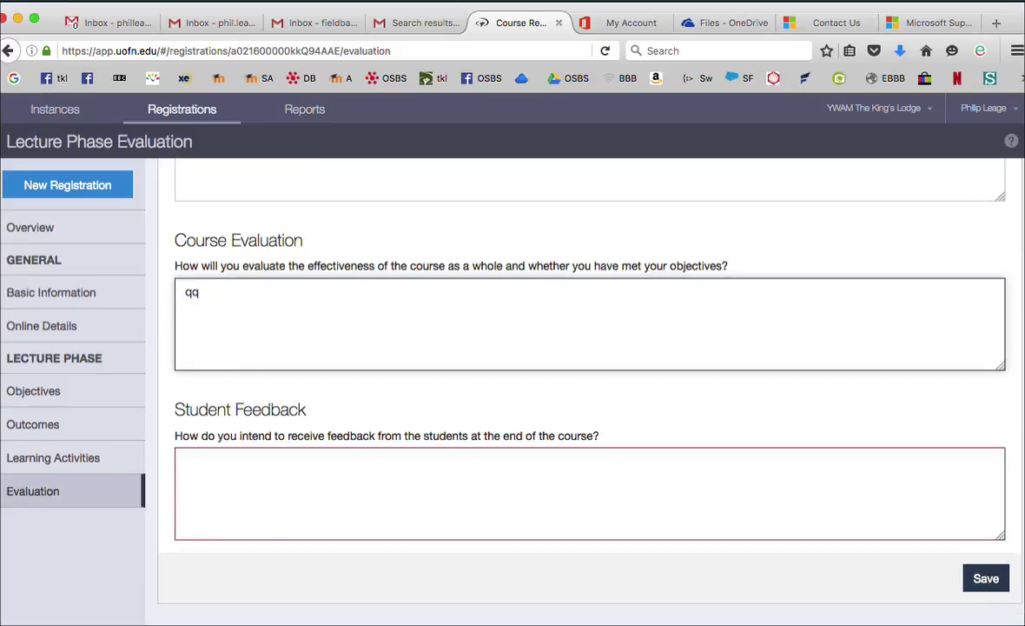
pyautogui.click(221, 474)
pyautogui.write('qq')
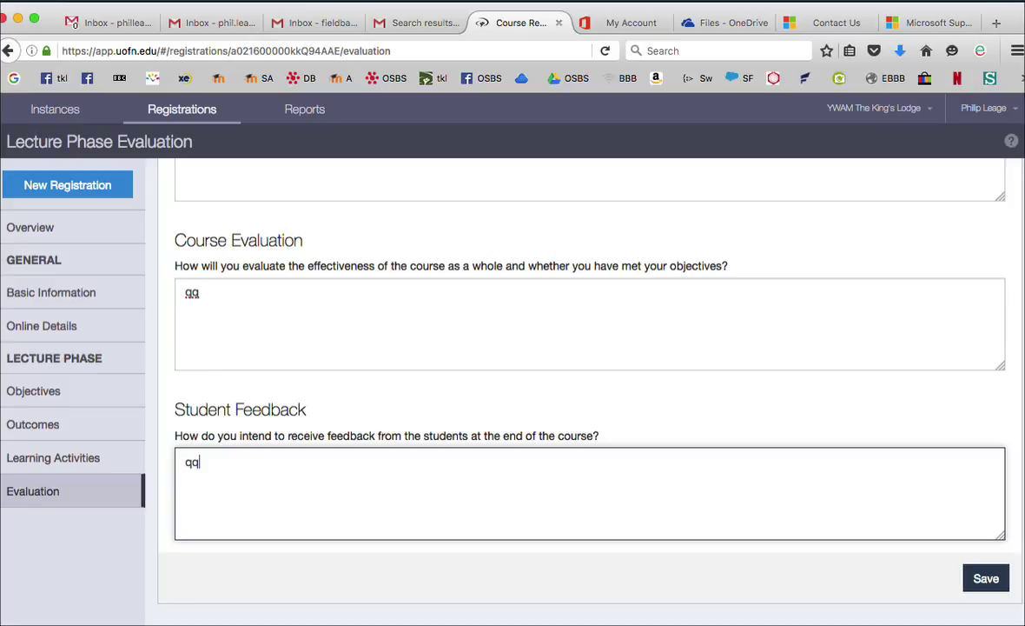
pyautogui.click(984, 577)
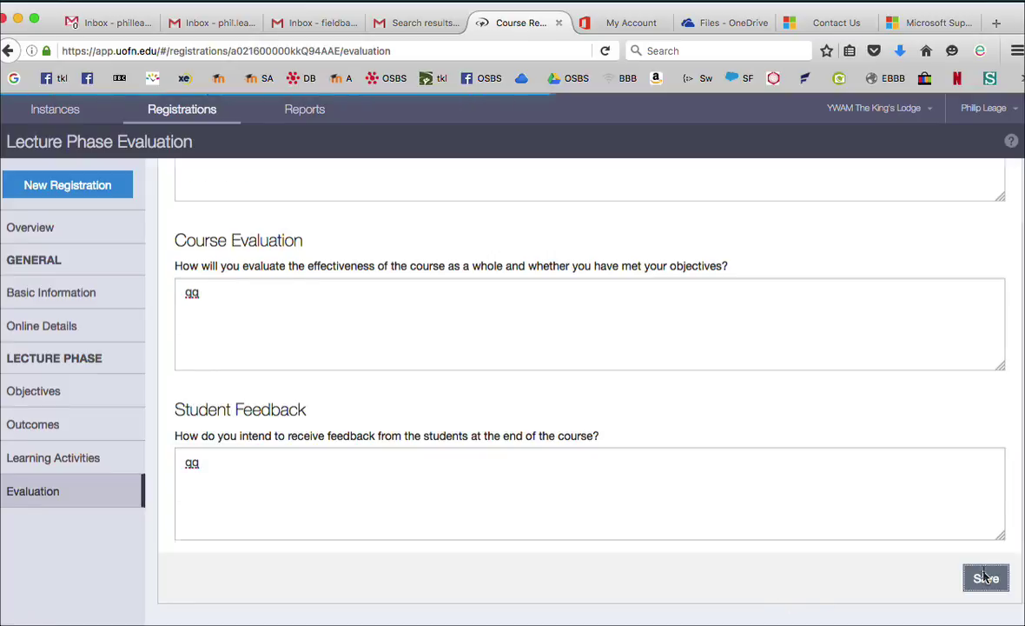
pyautogui.scroll(-3, 877, 551)
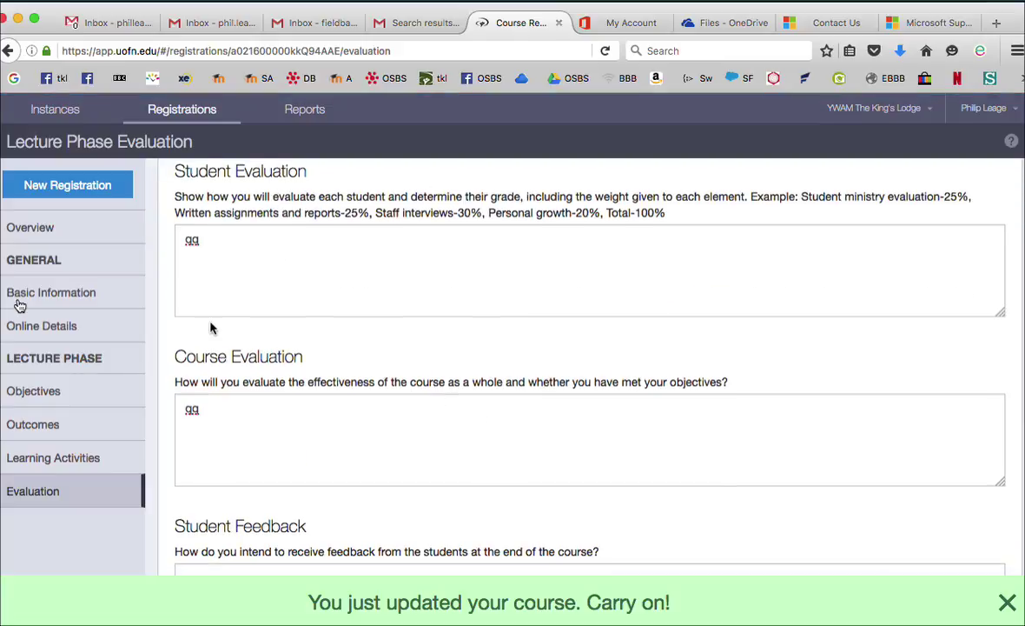
# Return to the overview and choose the leadership-team approver
pyautogui.click(35, 227)
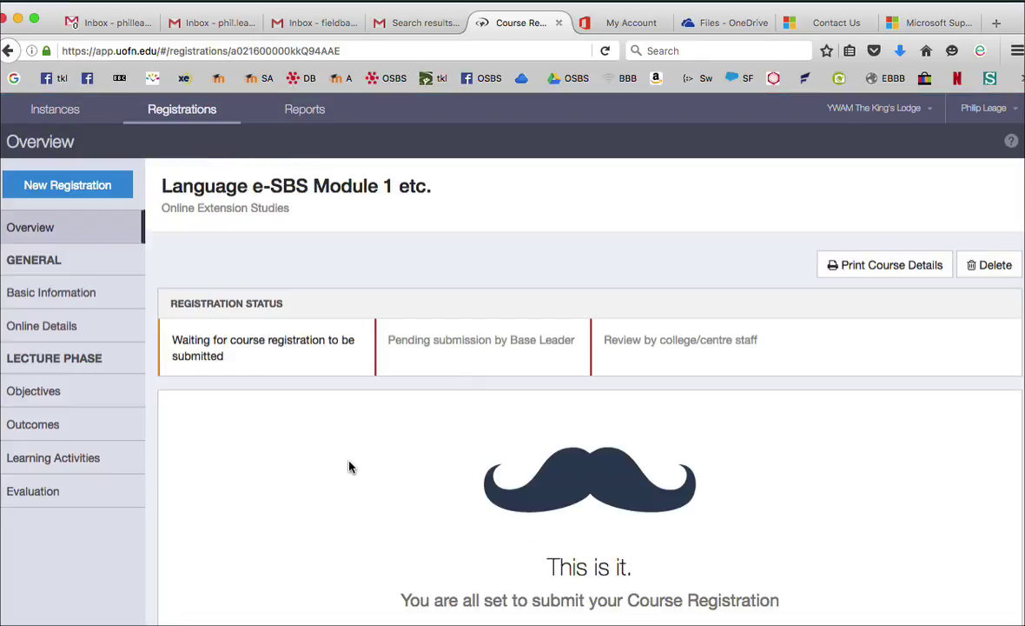
pyautogui.scroll(-5, 350, 467)
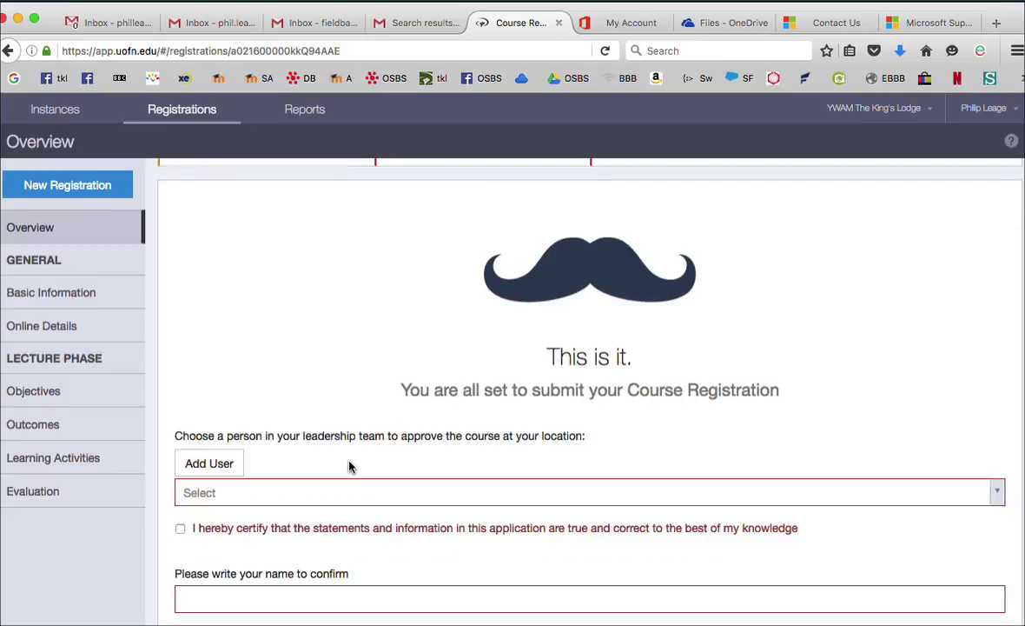
pyautogui.scroll(-2, 359, 400)
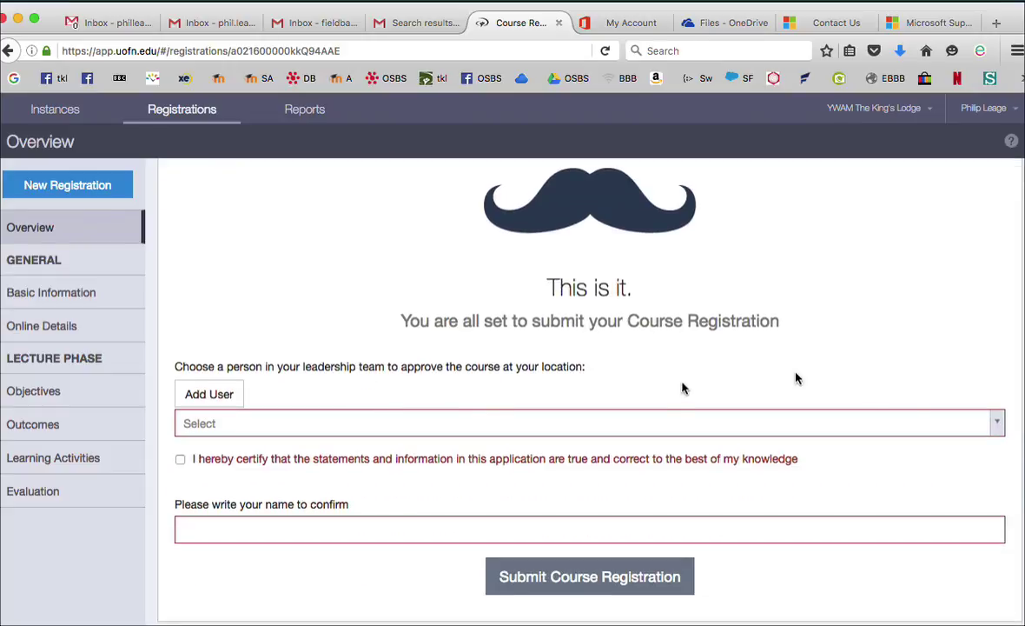
pyautogui.click(999, 425)
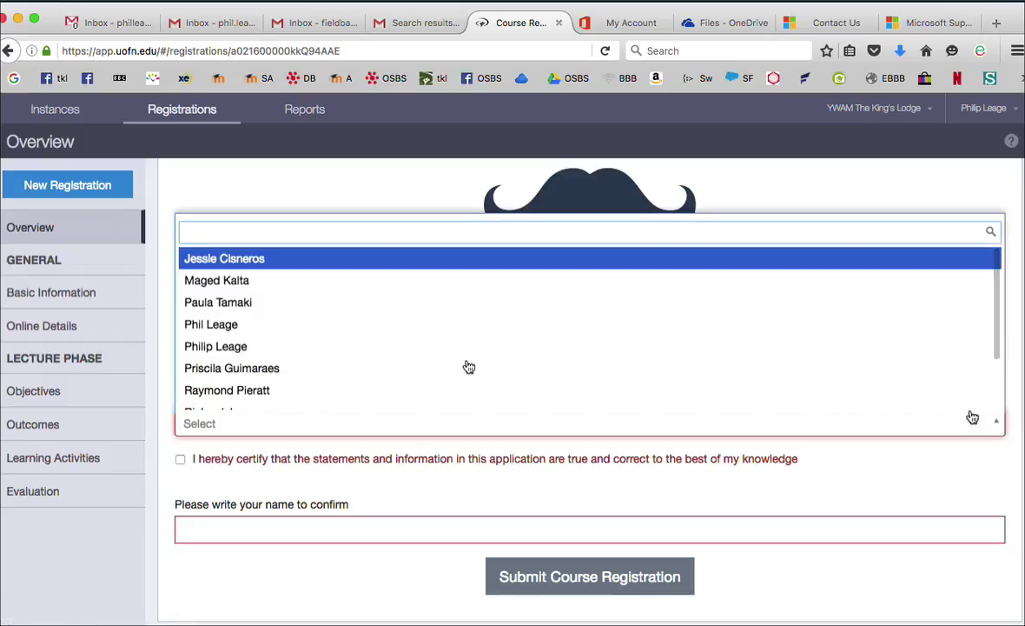
pyautogui.click(211, 319)
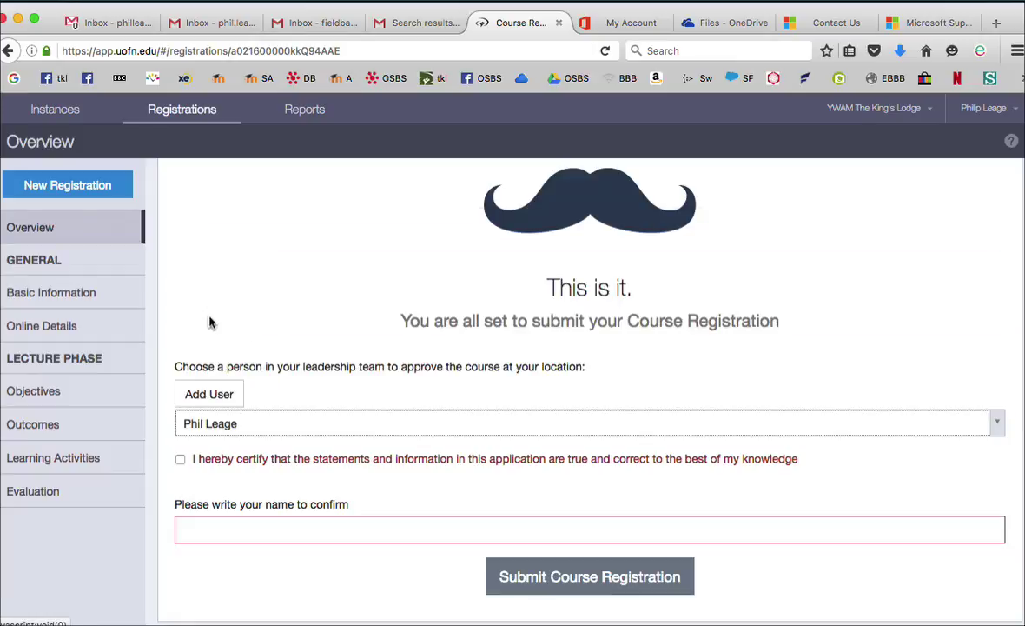
# Certify the statements, sign with your name, and submit the course registration
pyautogui.click(180, 459)
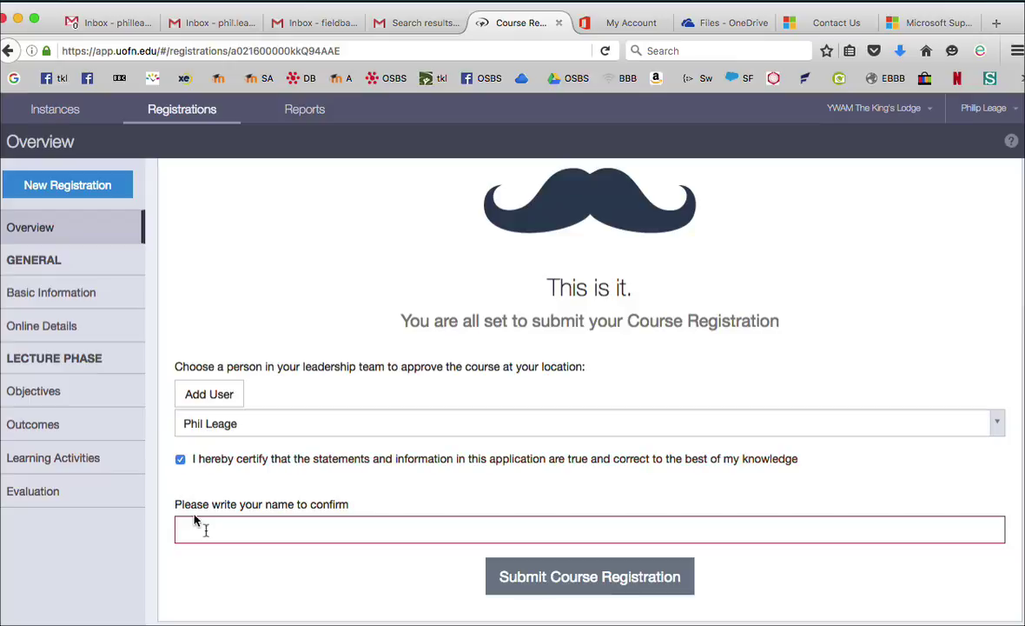
pyautogui.click(207, 531)
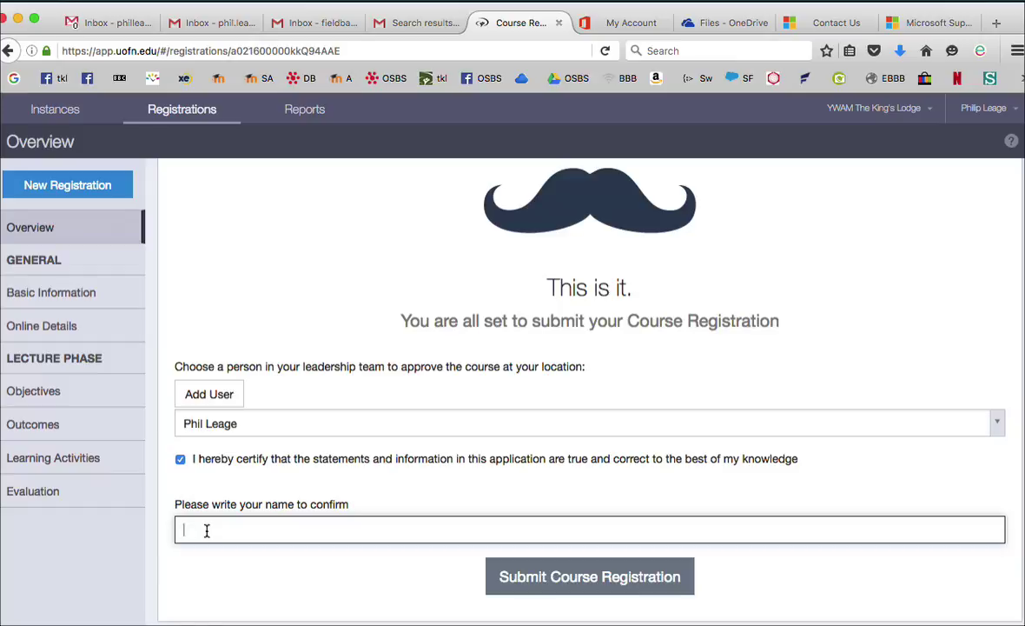
pyautogui.write('Phil leag')
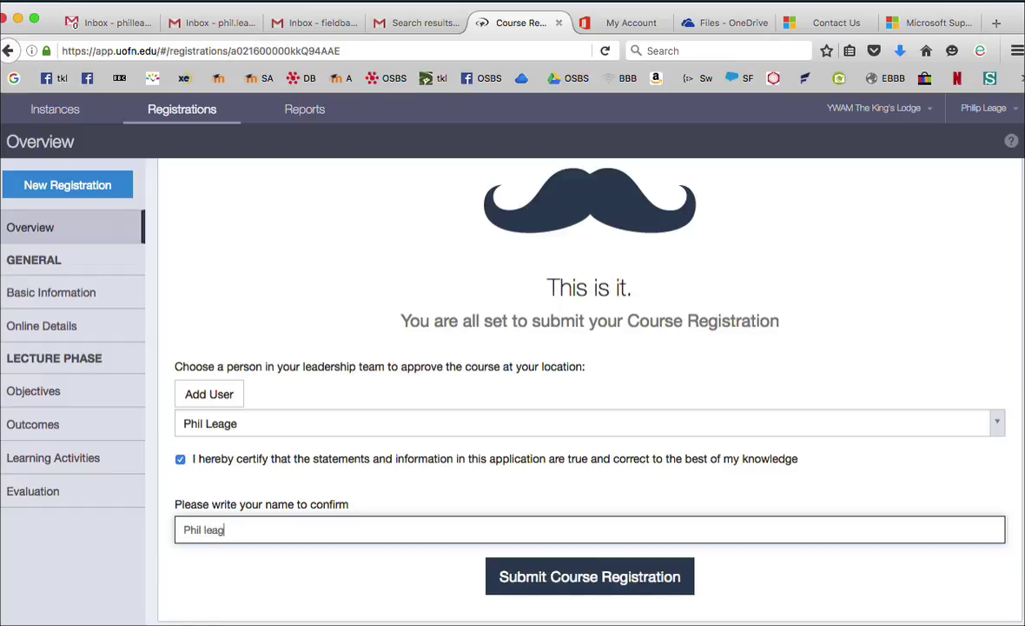
pyautogui.write('e')
pyautogui.click(567, 578)
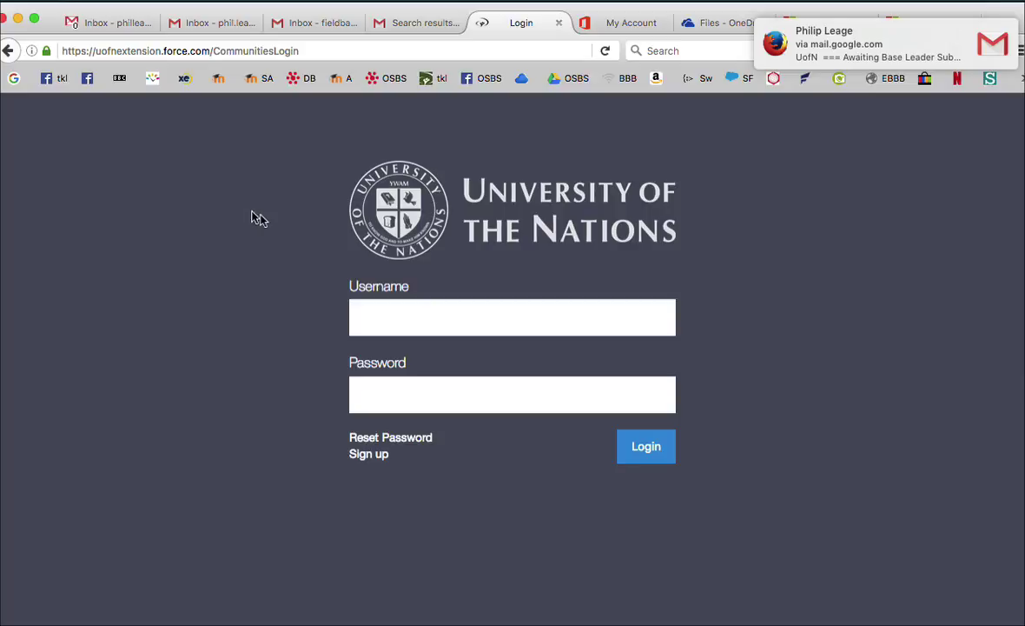
# Check the Gmail inboxes and signed-in accounts, close the extra UofN inbox, and return to the login page
pyautogui.click(221, 17)
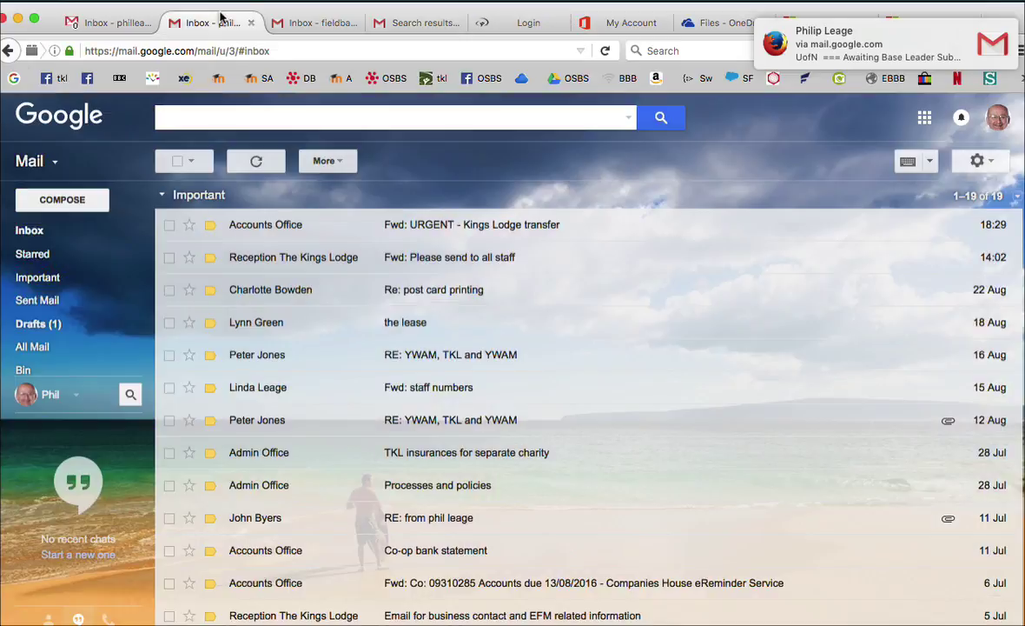
pyautogui.click(327, 26)
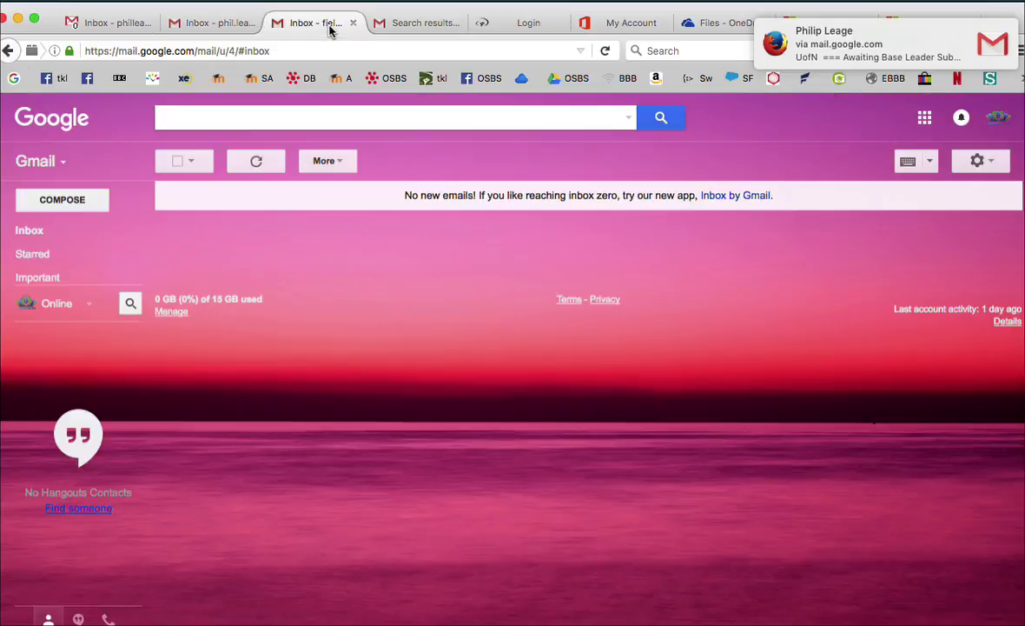
pyautogui.click(418, 25)
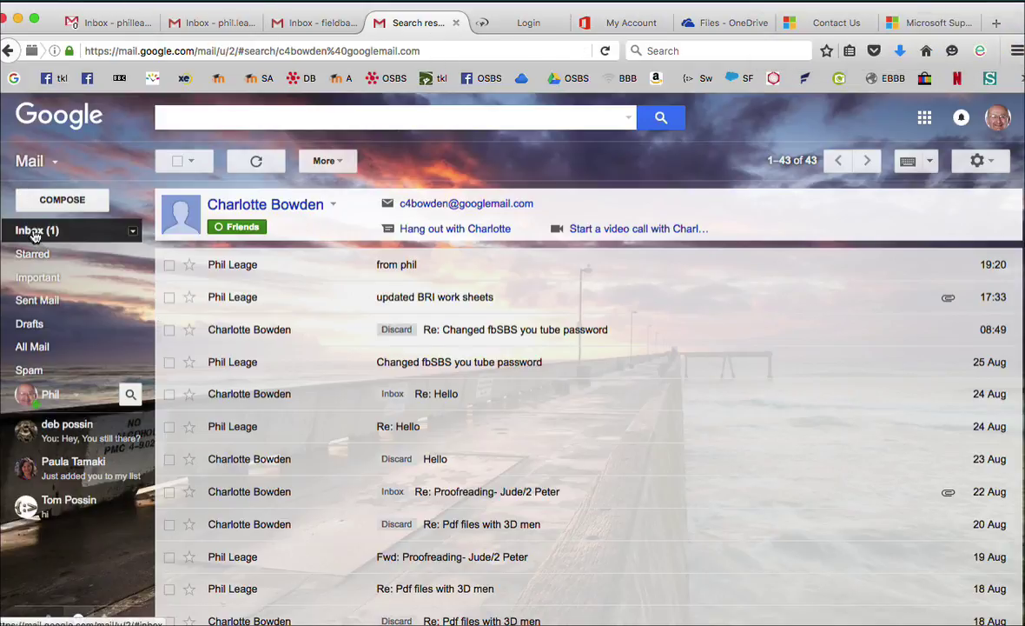
pyautogui.click(997, 117)
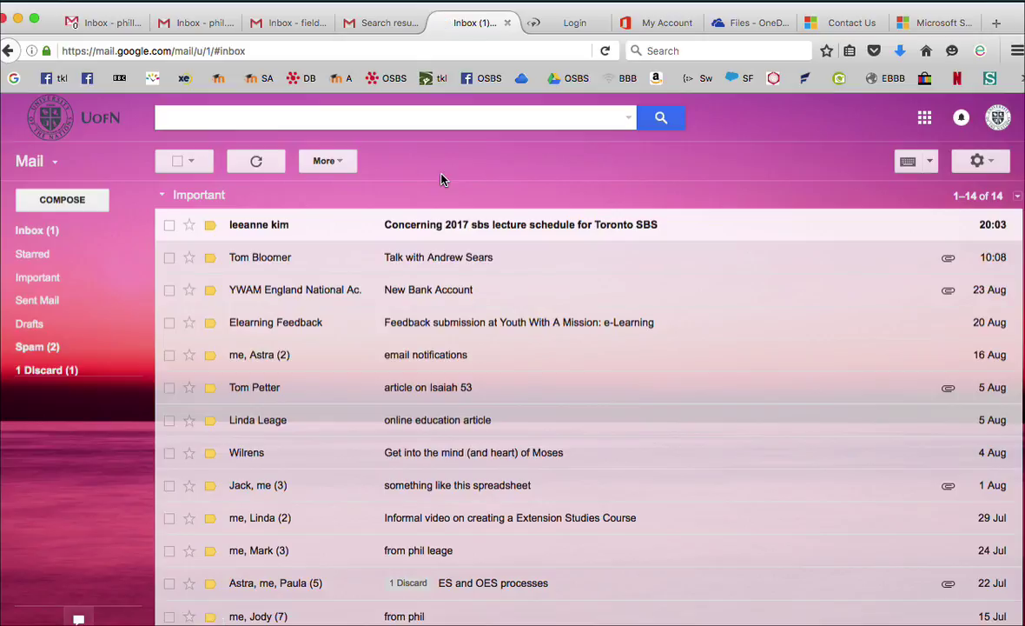
pyautogui.click(508, 24)
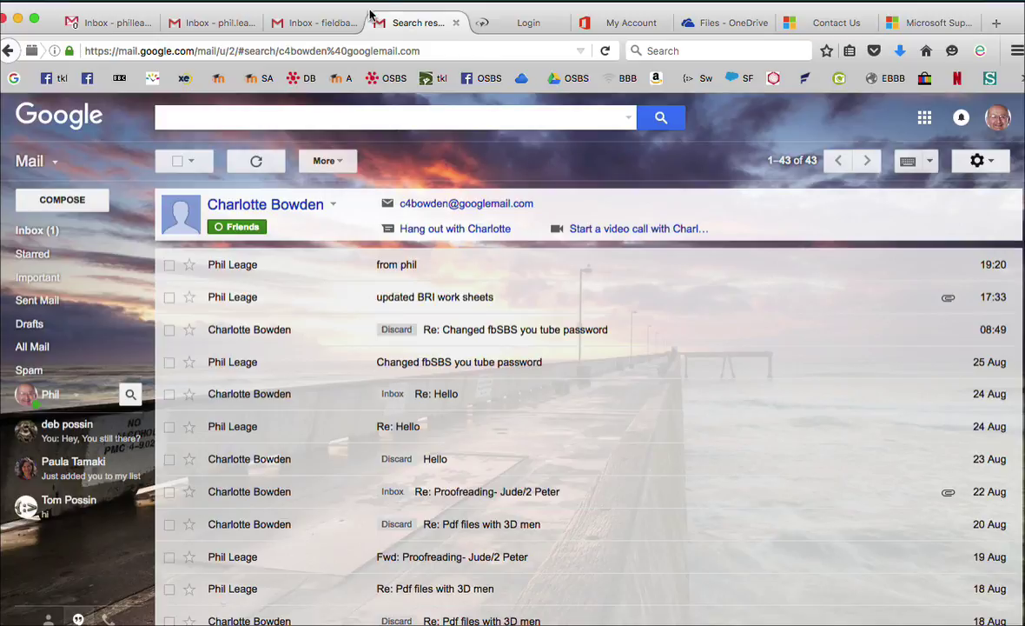
pyautogui.click(528, 21)
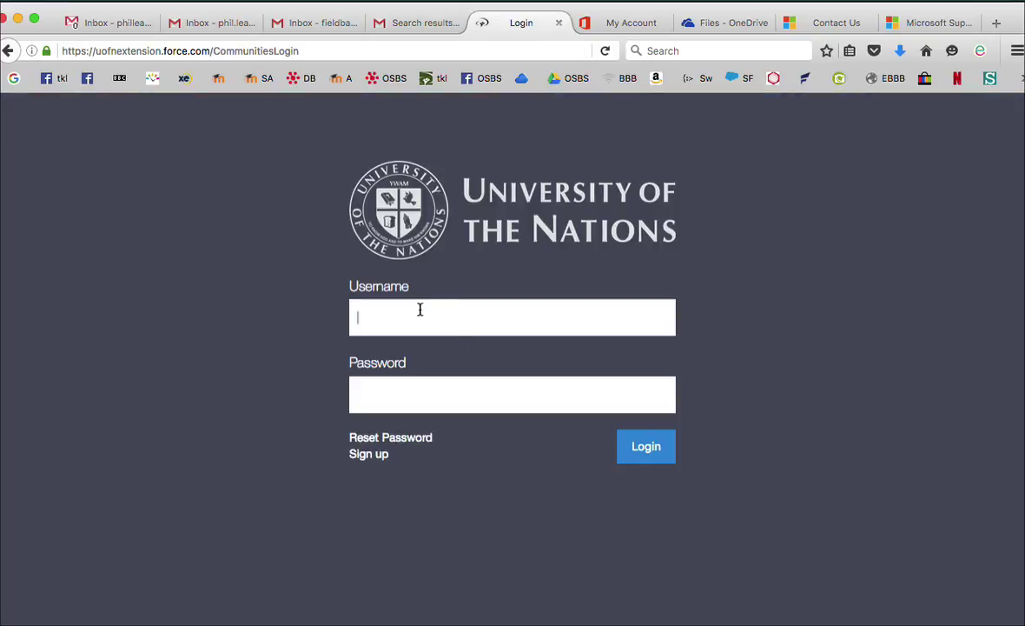
# Log in to UofN Records System using the autocompleted username and a retyped account password
pyautogui.write('p')
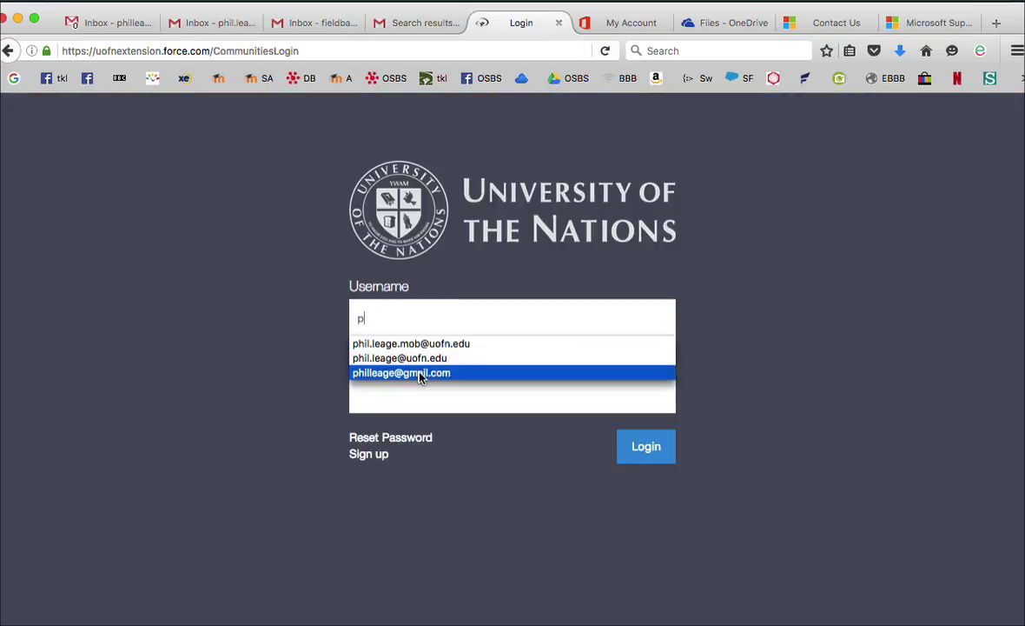
pyautogui.click(421, 374)
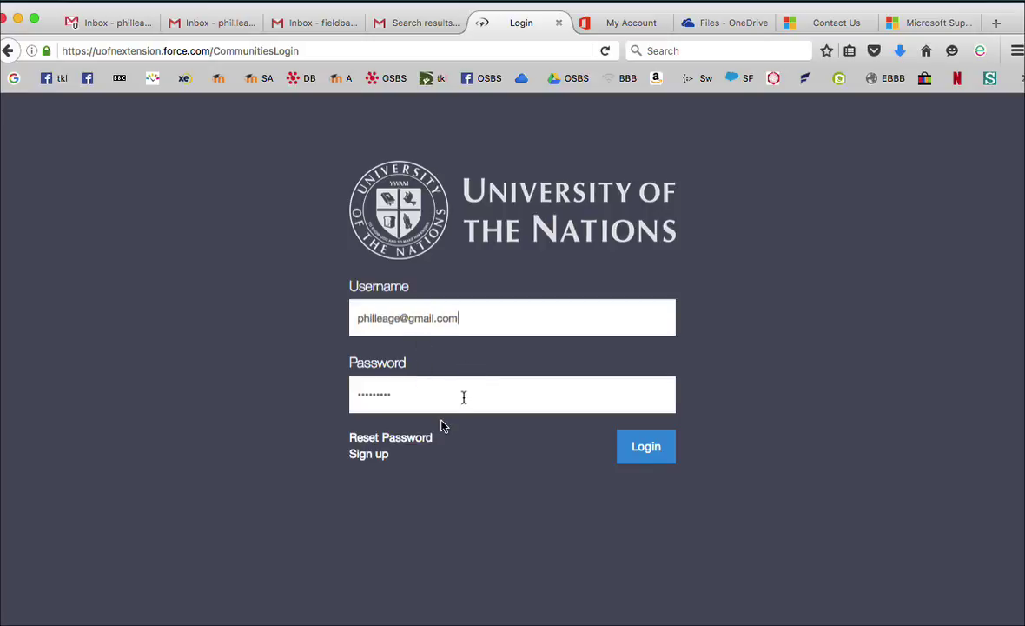
pyautogui.click(403, 391)
pyautogui.press('BackSpace')
pyautogui.press('BackSpace')
pyautogui.press('BackSpace')
pyautogui.press('BackSpace')
pyautogui.press('BackSpace')
pyautogui.press('BackSpace')
pyautogui.press('BackSpace')
pyautogui.press('BackSpace')
pyautogui.press('BackSpace')
pyautogui.write('•••••••••')
pyautogui.click(662, 448)
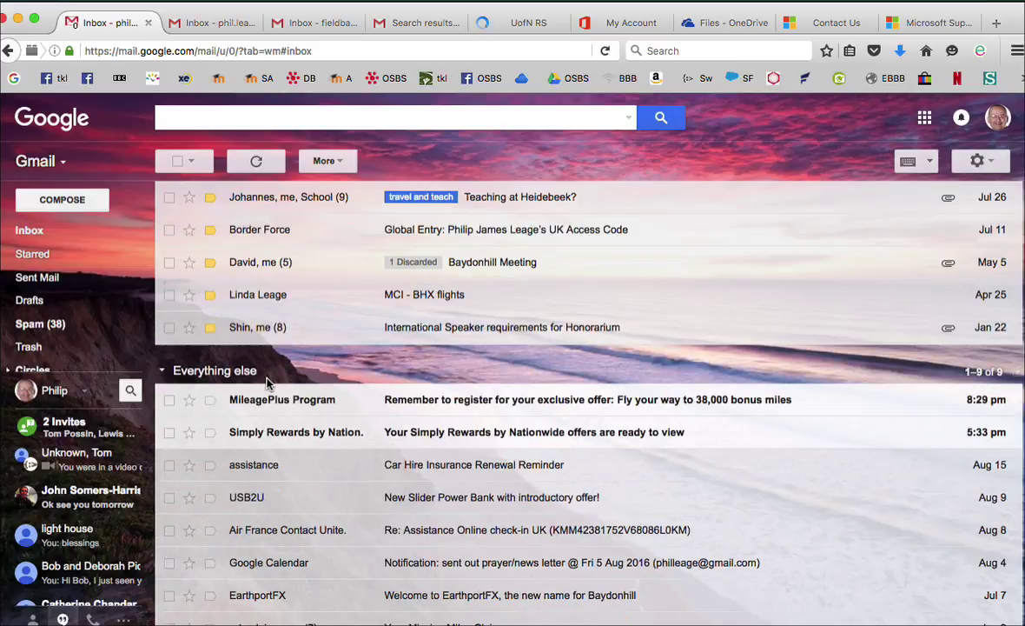
# Refresh the Gmail inbox for new mail, then go to the UofN Instances tab
pyautogui.scroll(5, 209, 382)
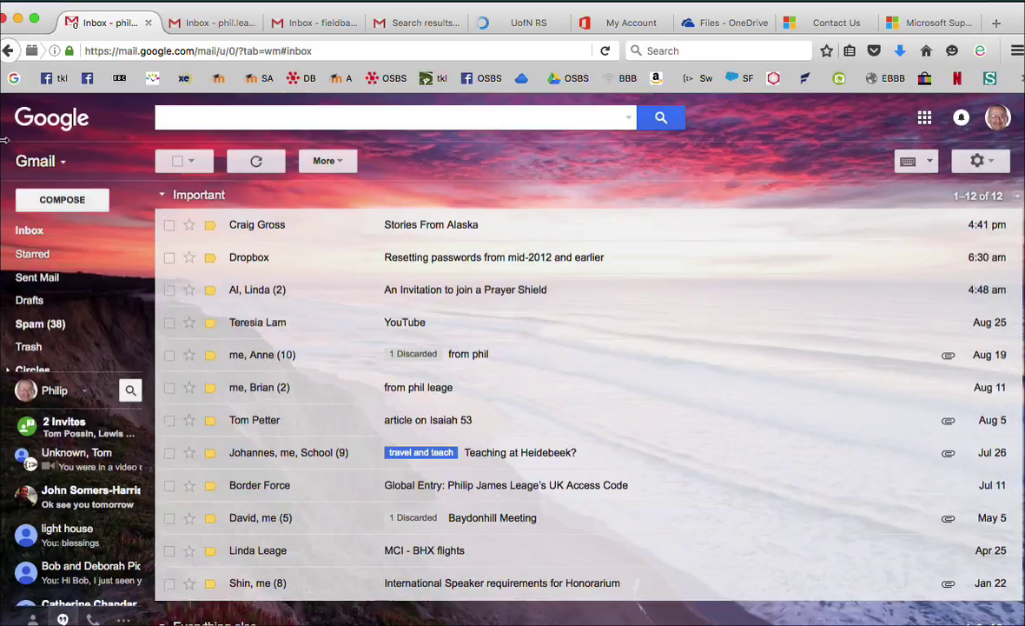
pyautogui.click(257, 163)
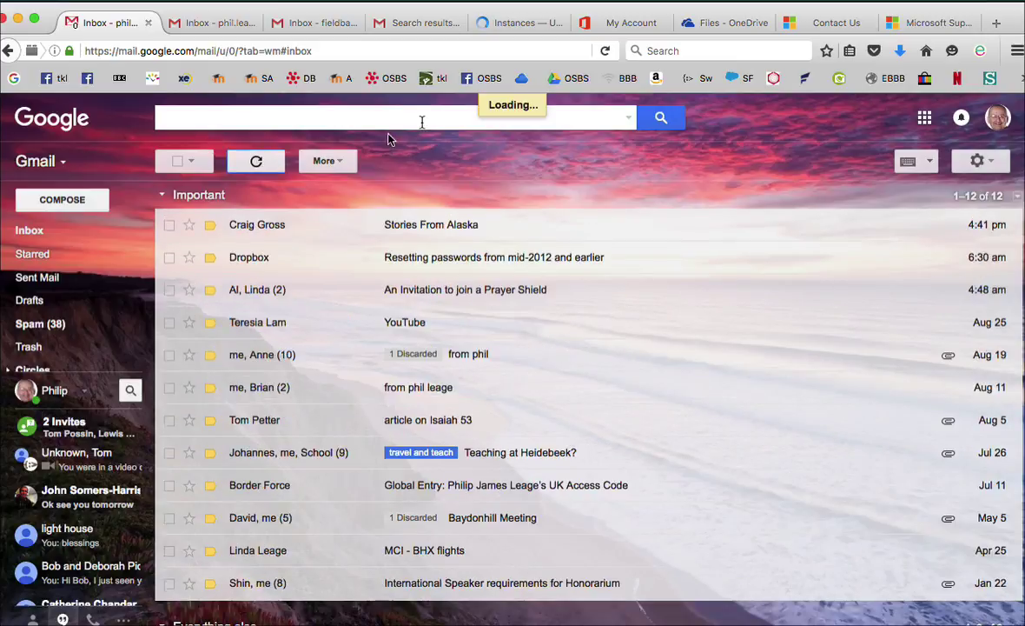
pyautogui.click(531, 25)
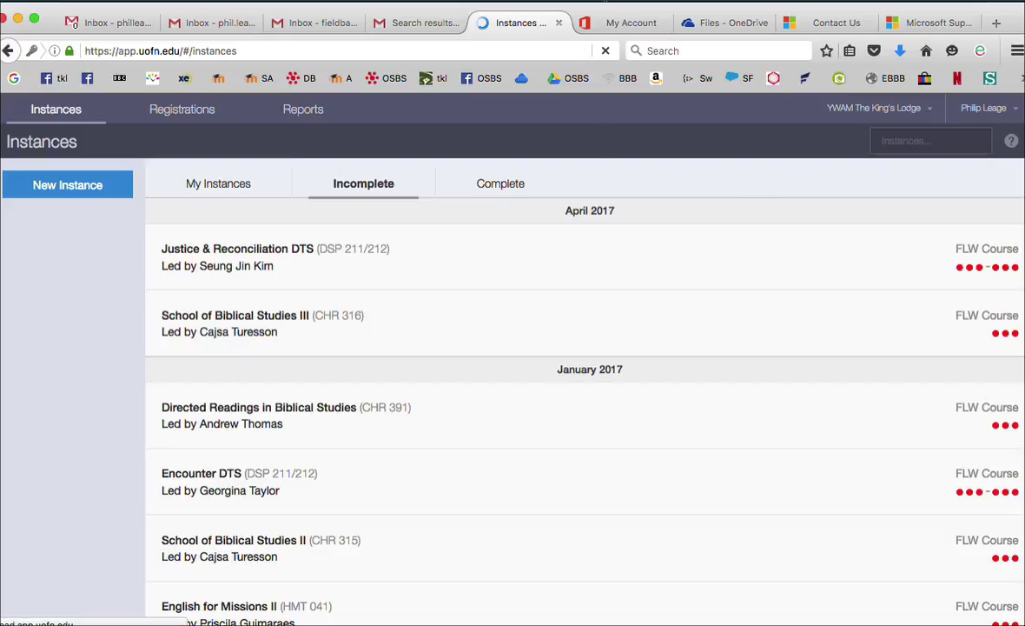
pyautogui.click(606, 1)
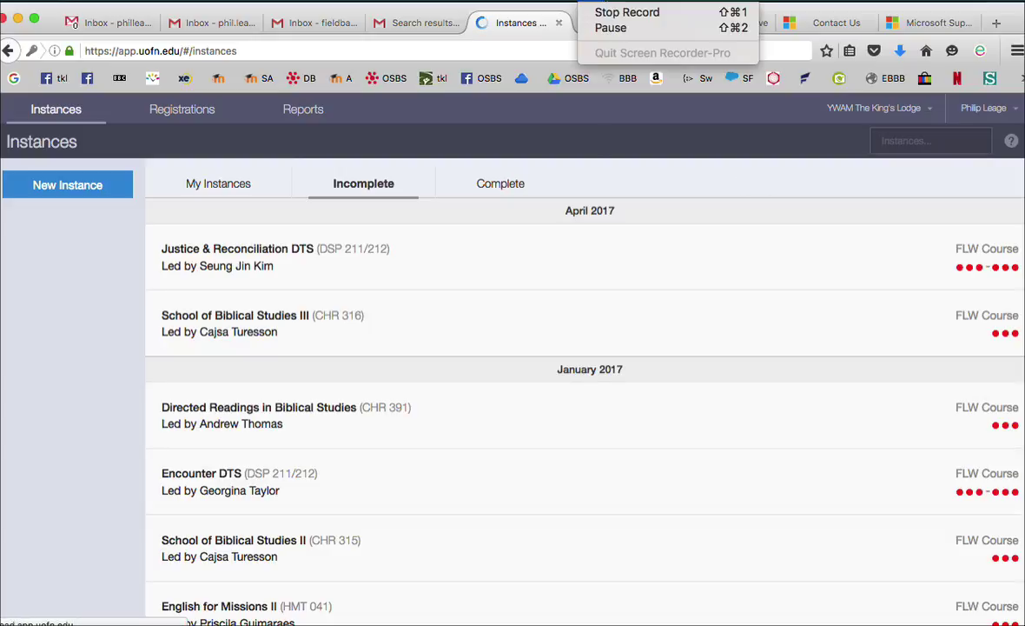
pyautogui.click(609, 29)
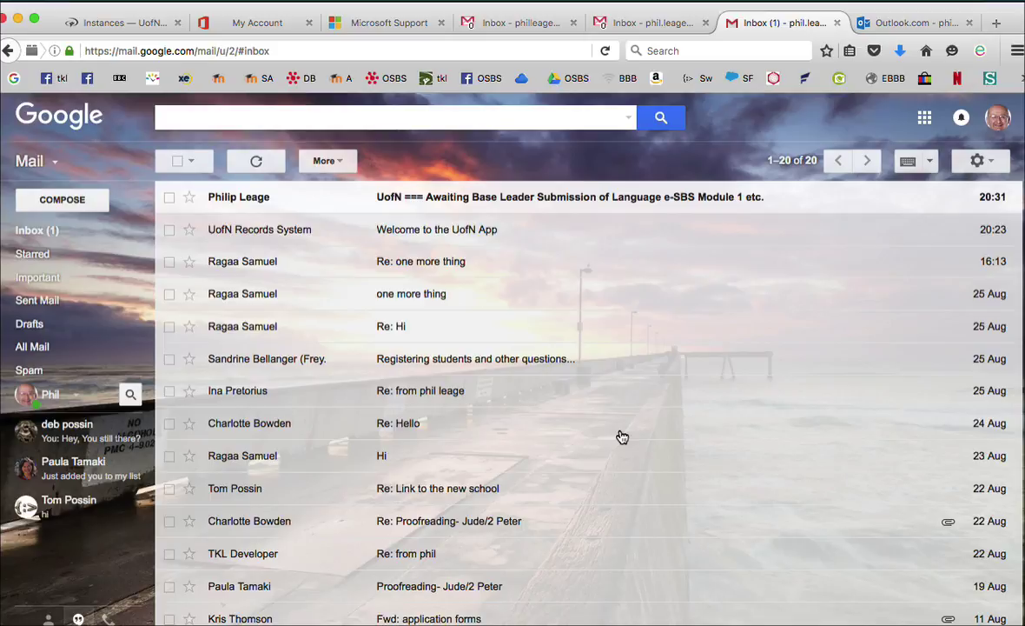
# Read the 'UofN === Awaiting Base Leader Submission of Language e-SBS Module 1 etc.' email, then return to Instances
pyautogui.click(519, 201)
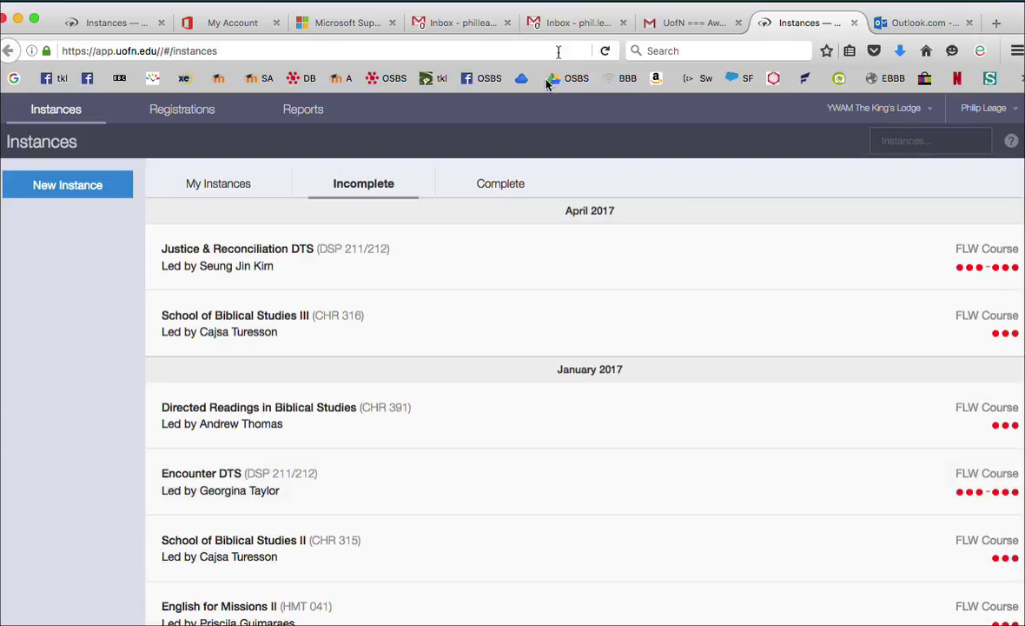
pyautogui.click(592, 3)
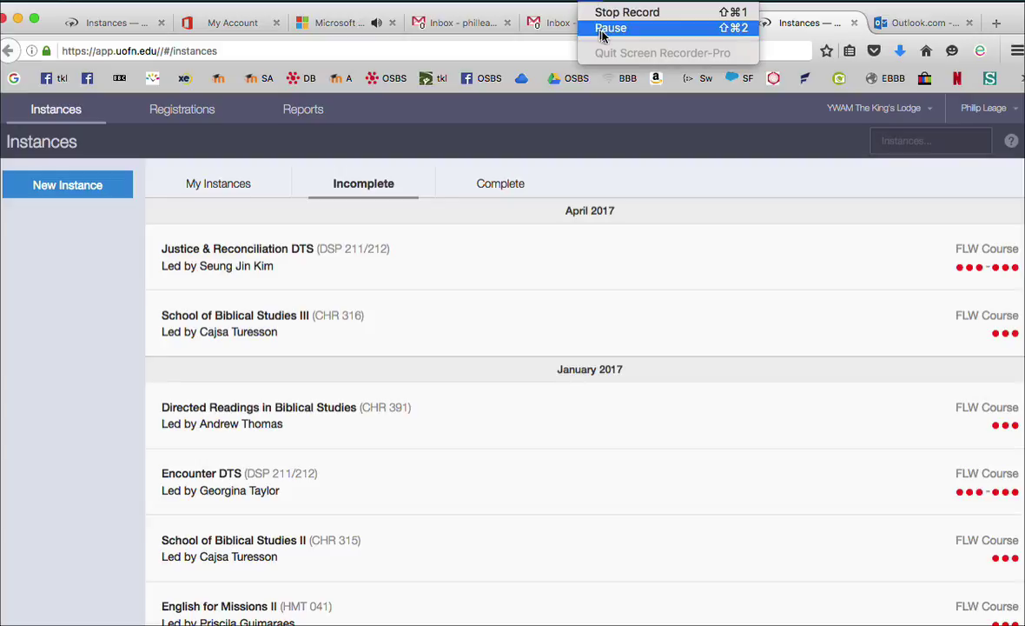
# Open the Language e-SBS Module 1 etc. registration and write the recommendation 'Amazing person , the best!'
pyautogui.click(609, 28)
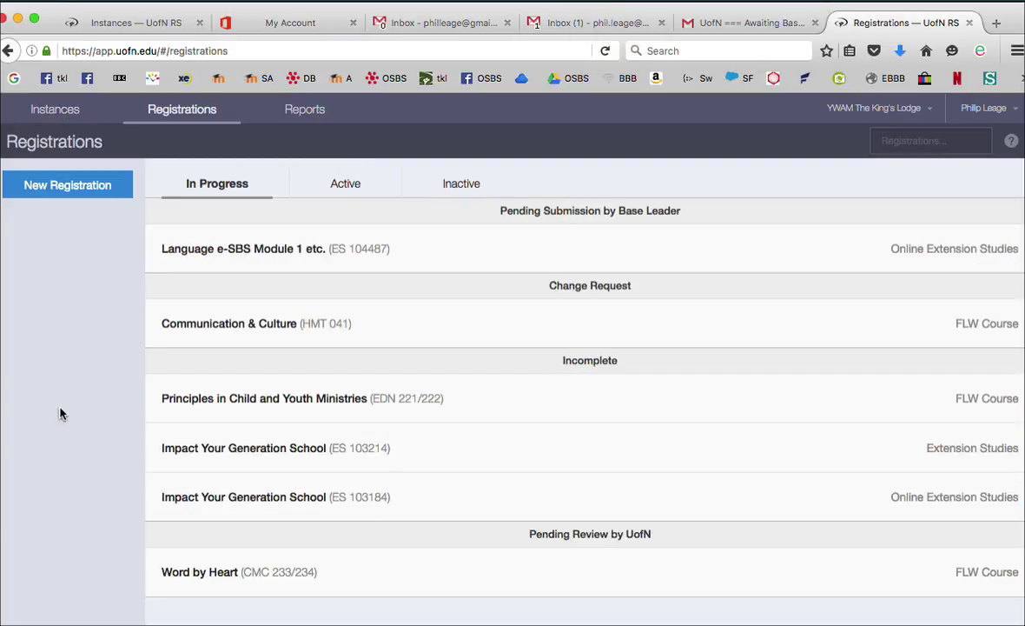
pyautogui.click(269, 247)
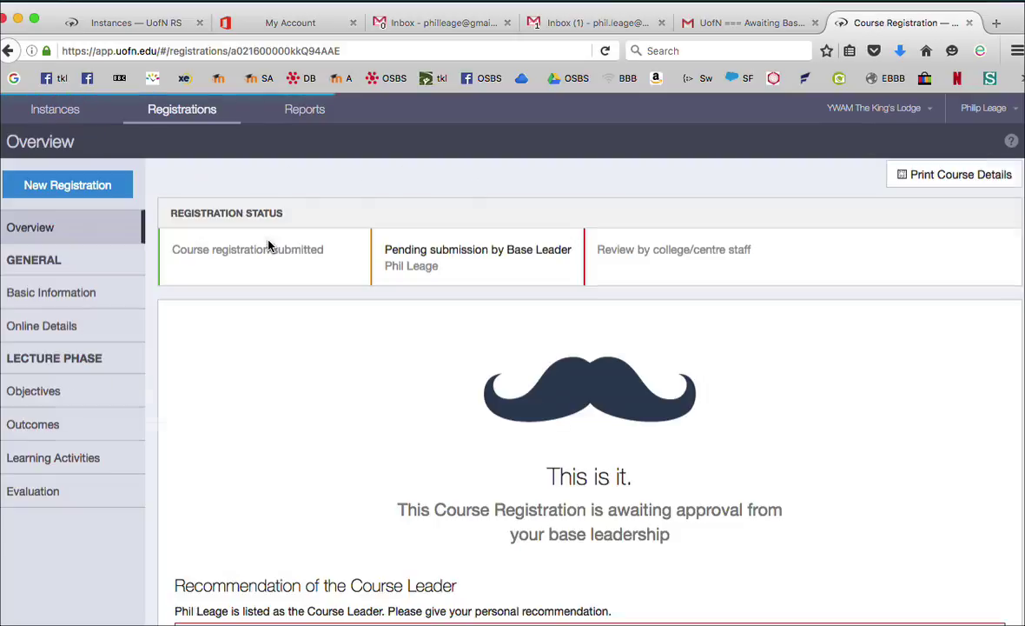
pyautogui.scroll(-5, 318, 386)
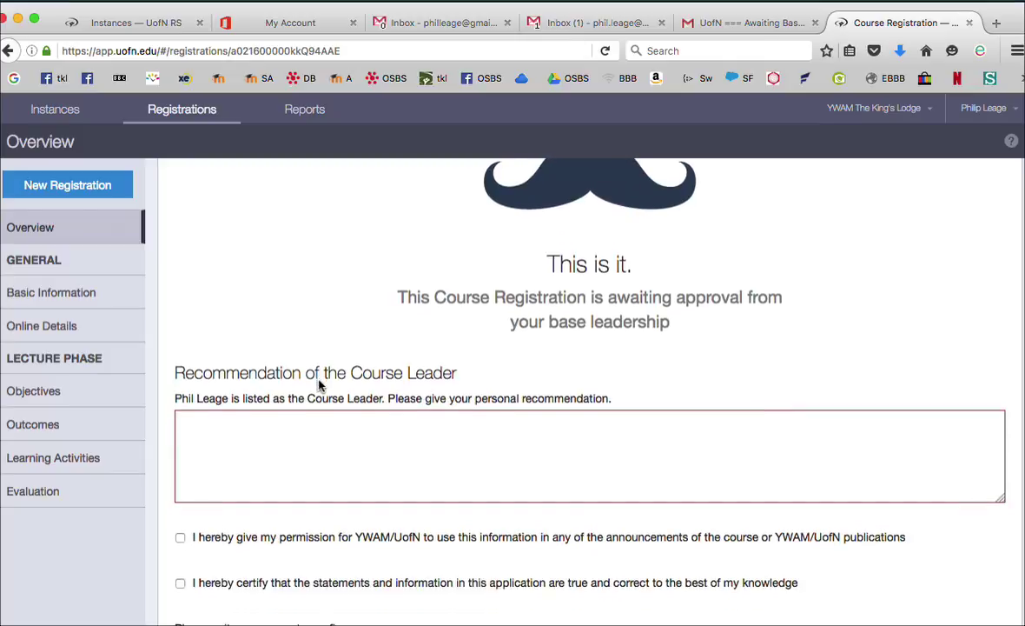
pyautogui.click(260, 445)
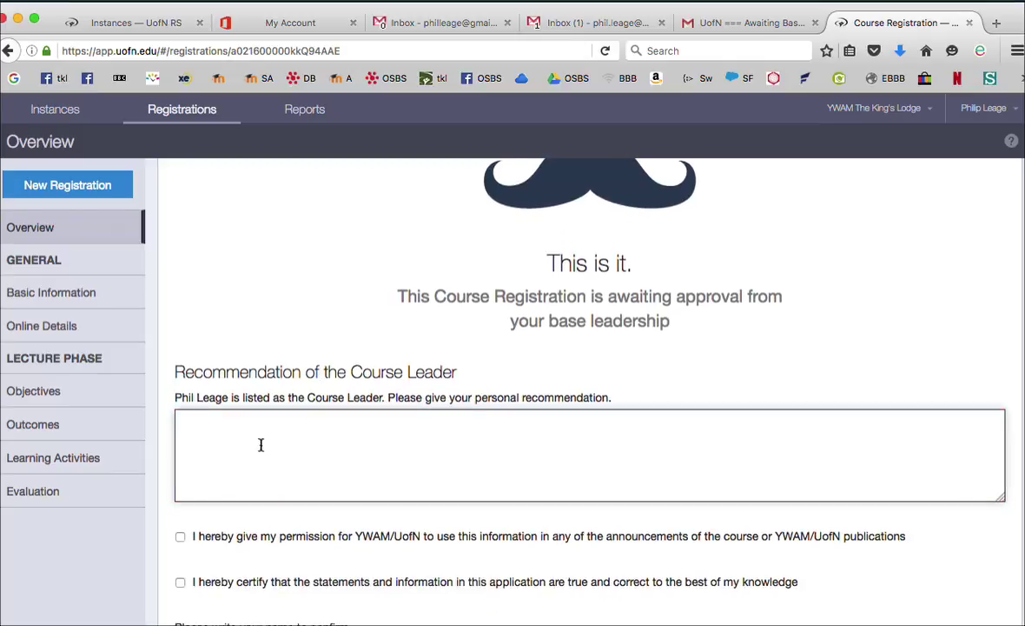
pyautogui.scroll(-2, 261, 445)
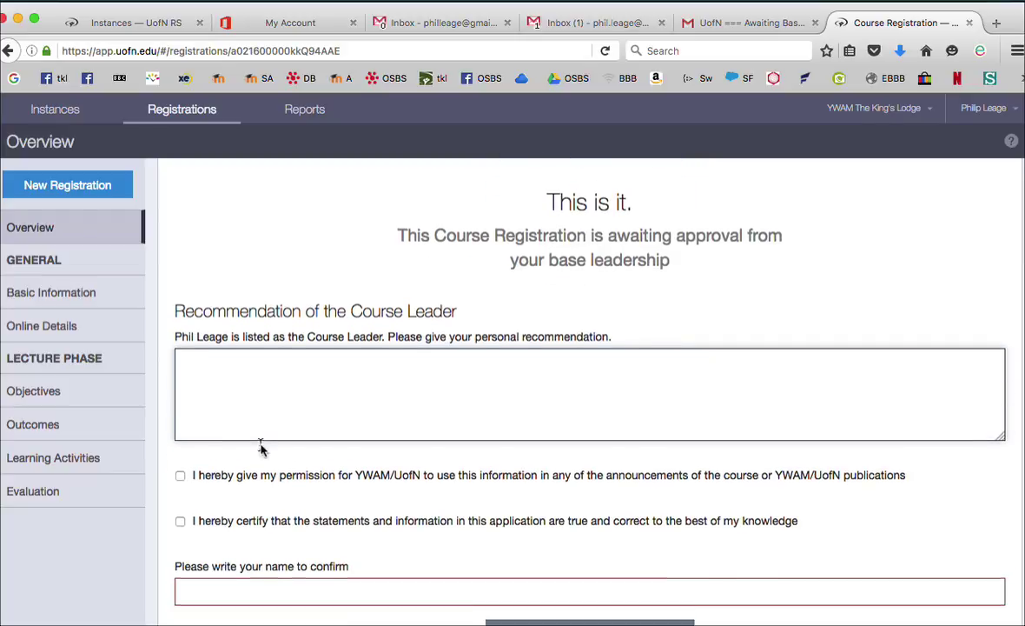
pyautogui.write('Amaz')
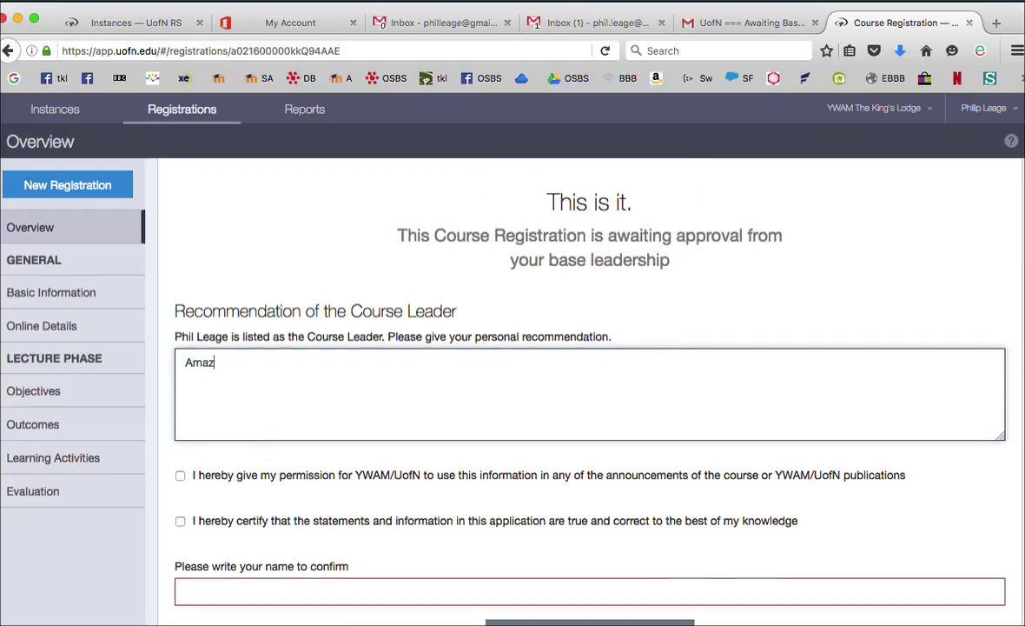
pyautogui.write('ing person , the best!')
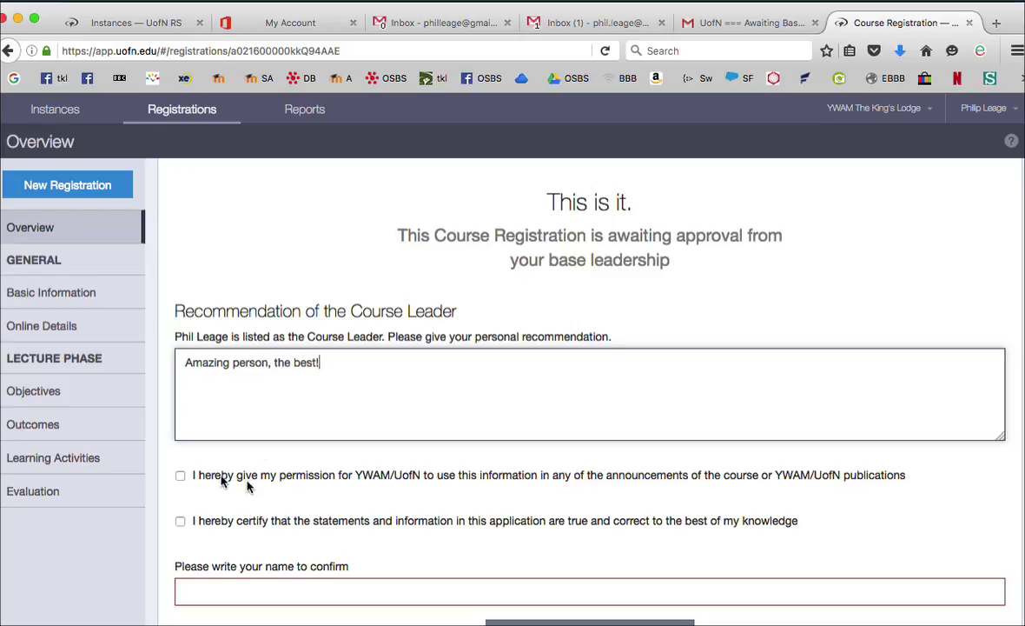
# Grant publication permission, certify the information, enter the confirming name, and submit the course registration
pyautogui.click(180, 476)
pyautogui.click(179, 522)
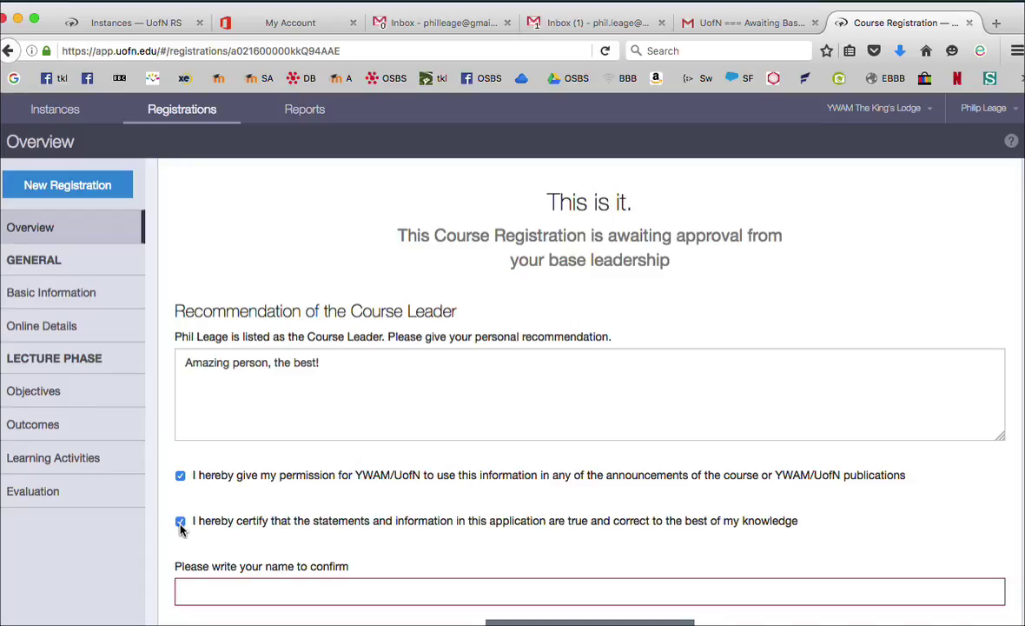
pyautogui.scroll(-2, 180, 528)
pyautogui.click(201, 510)
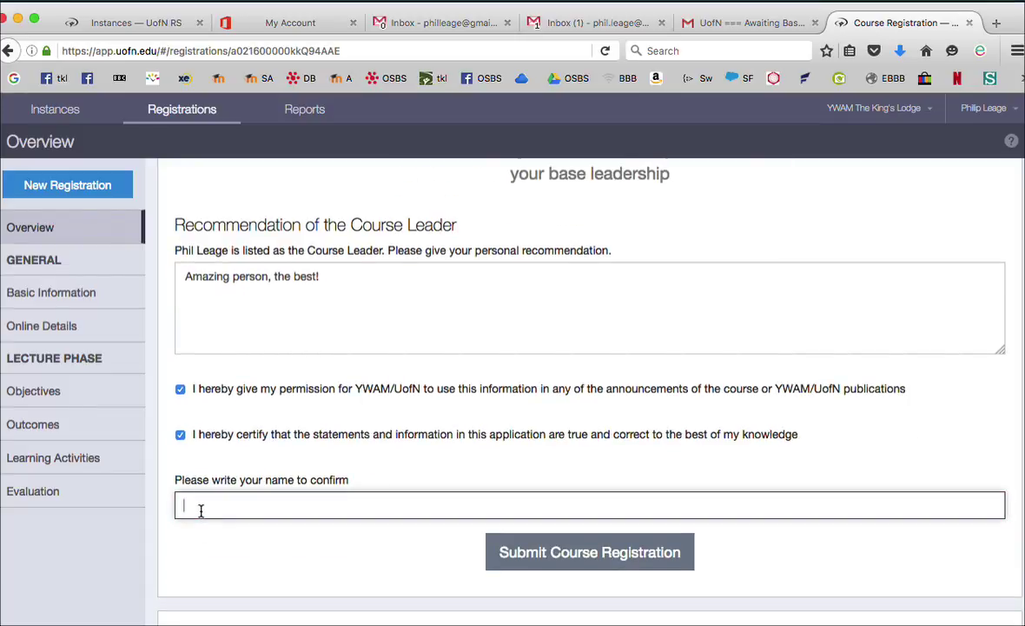
pyautogui.write('Phil ')
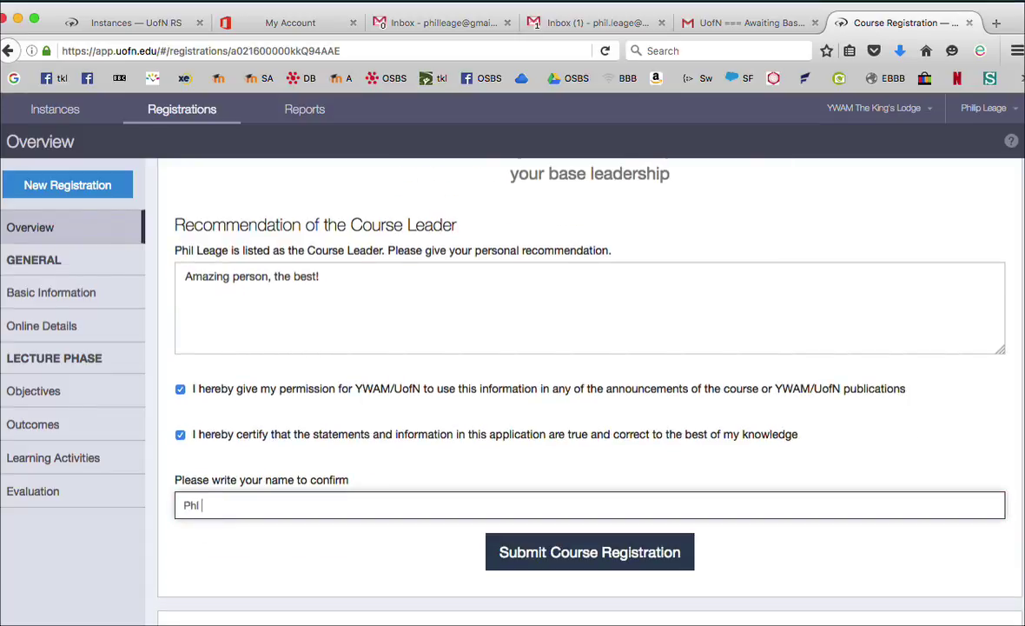
pyautogui.write('Leage')
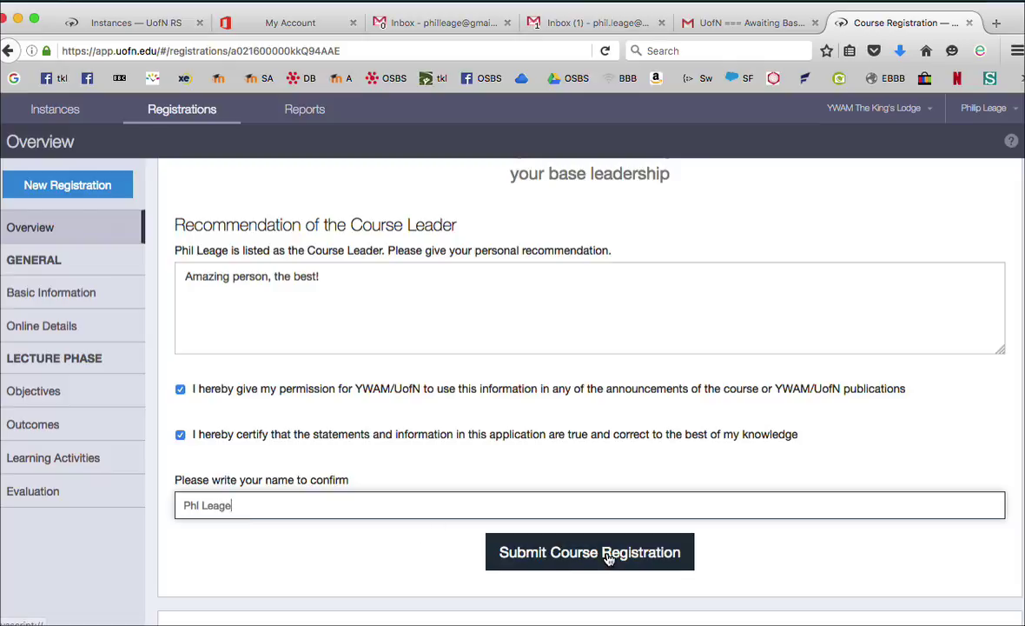
pyautogui.click(609, 557)
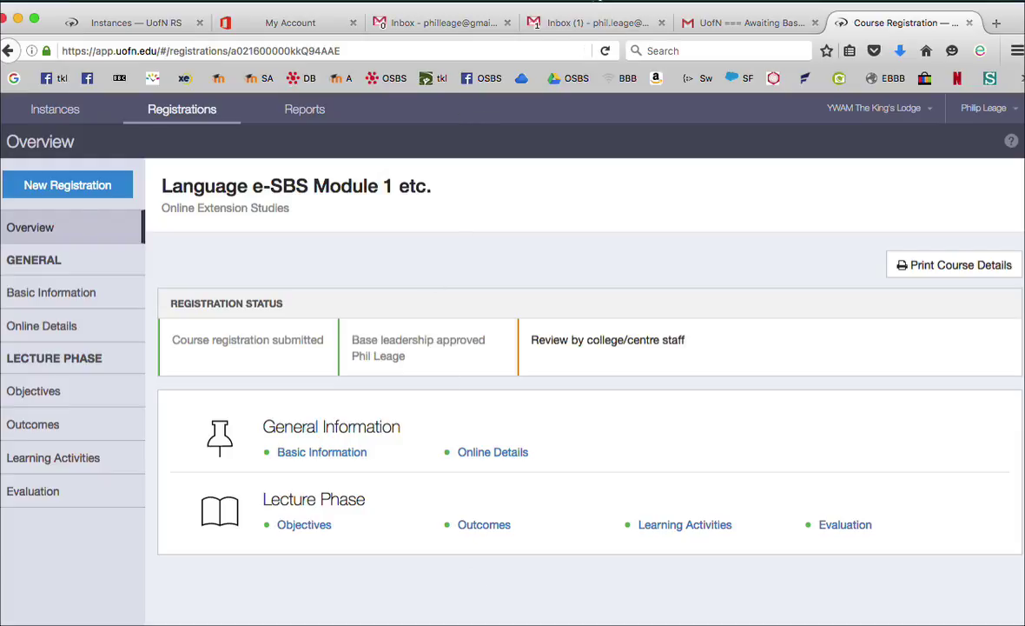
pyautogui.click(552, 2)
pyautogui.click(614, 28)
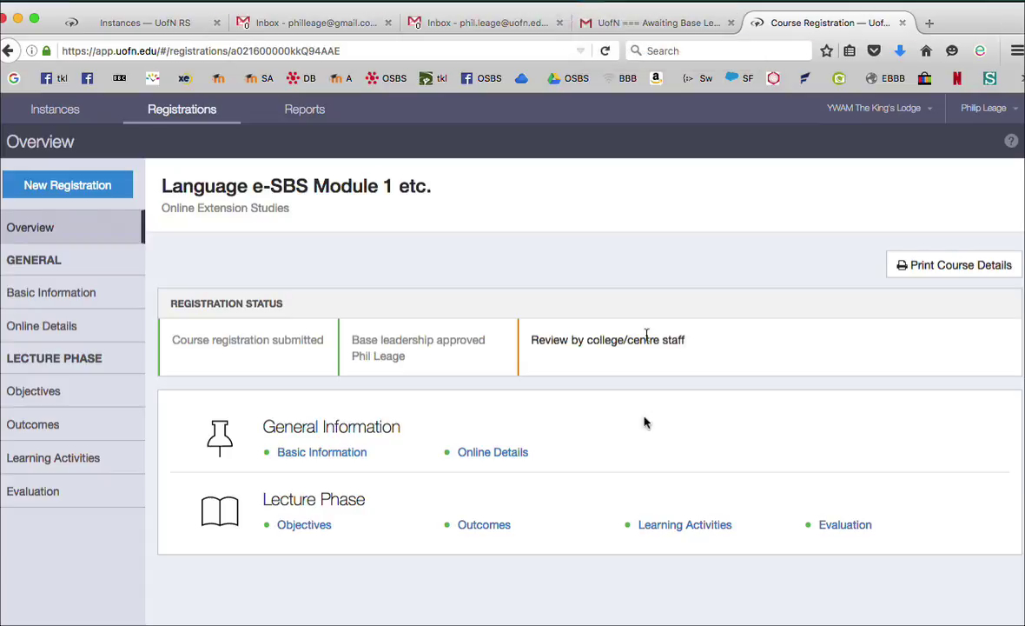